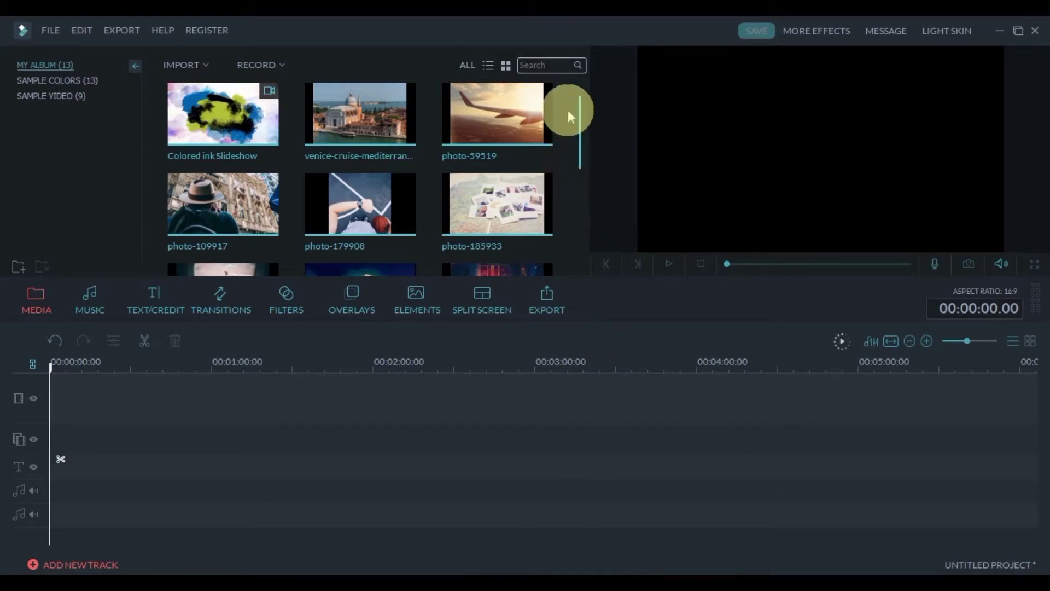
Step: Place the hat photo and the next three photos at the start of the video track
drag(238, 202, 74, 407)
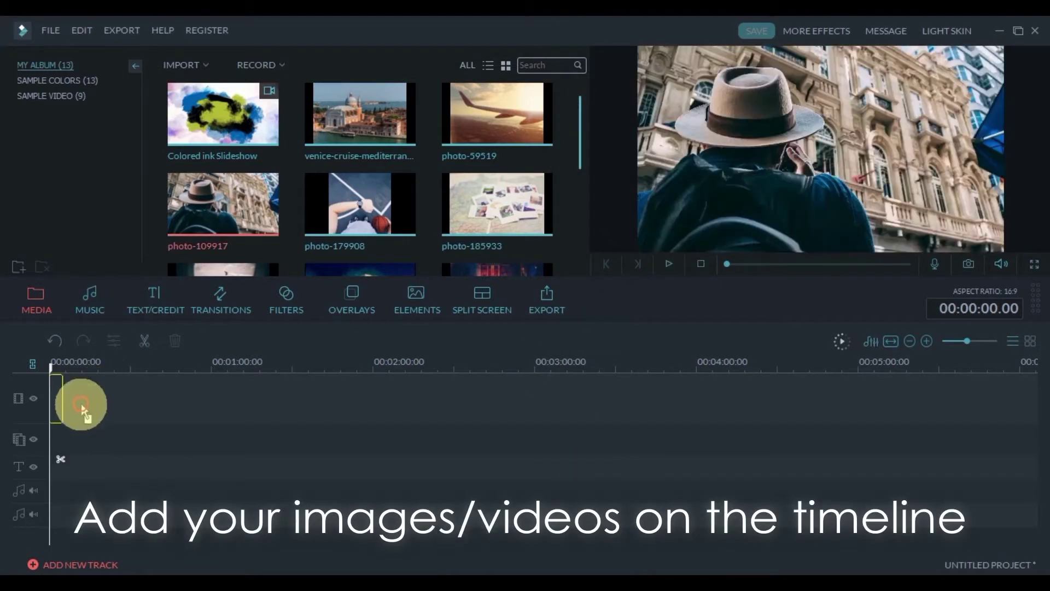
drag(319, 200, 134, 383)
drag(520, 208, 134, 411)
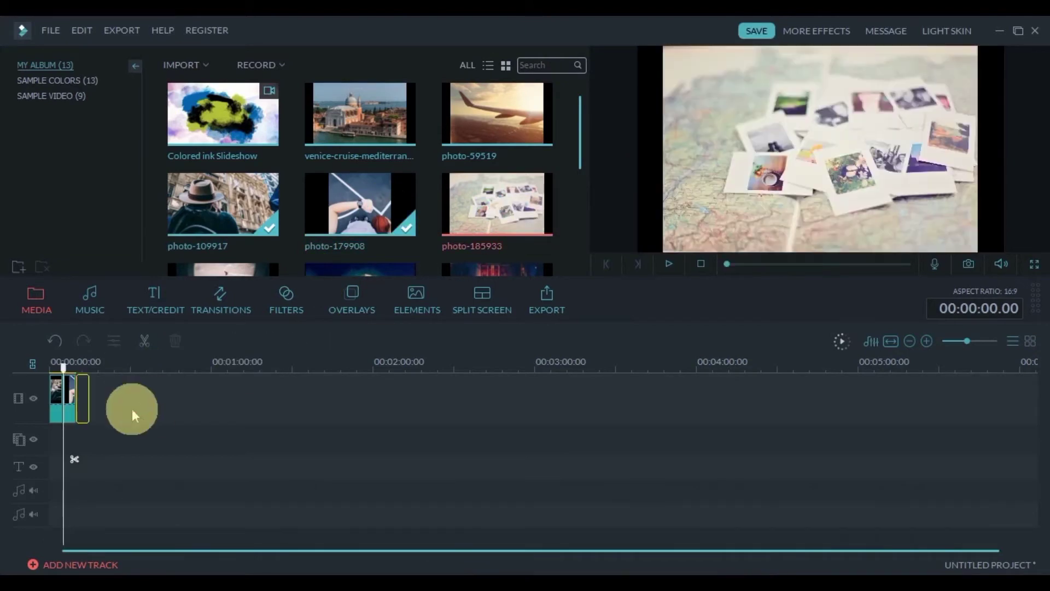
drag(387, 129, 148, 417)
scroll(573, 167, down, 2)
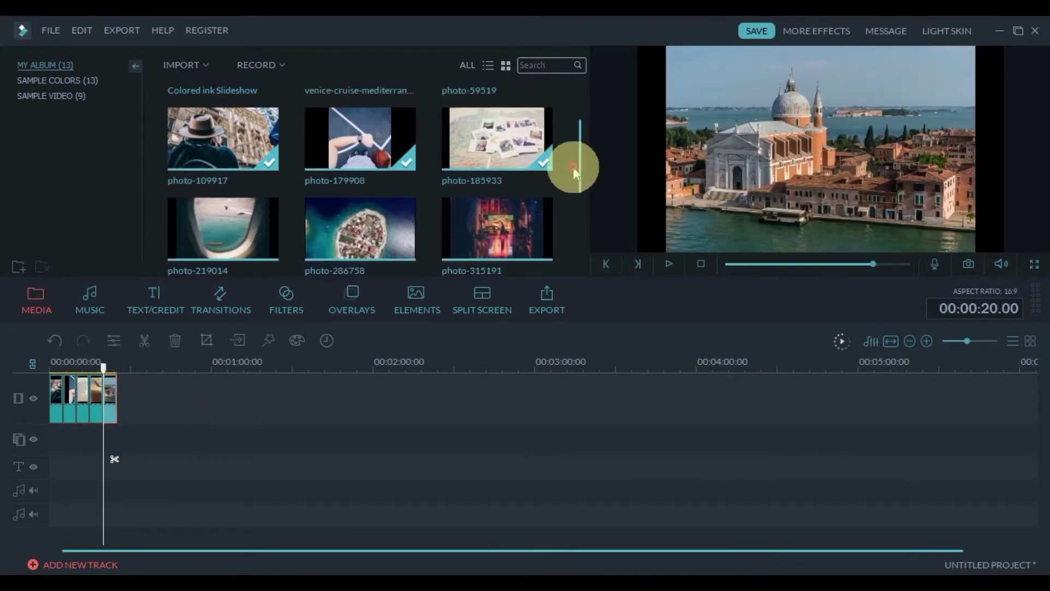
scroll(573, 166, down, 2)
Step: Add the remaining travel, hiker and mountain photos after them on the track
drag(254, 197, 125, 399)
drag(360, 164, 54, 399)
drag(497, 164, 223, 376)
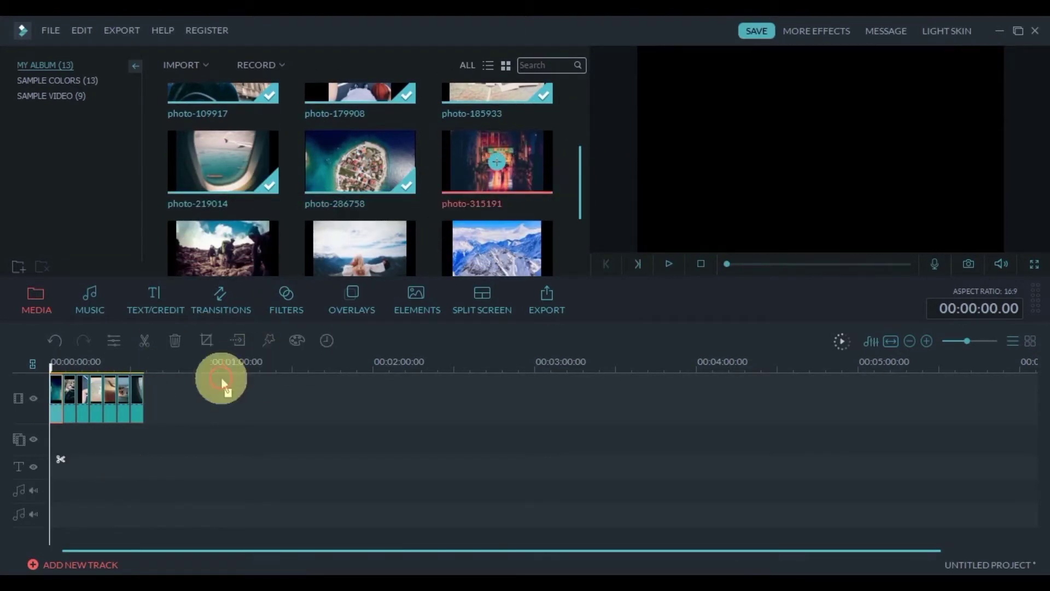
drag(222, 249, 228, 339)
drag(360, 227, 222, 411)
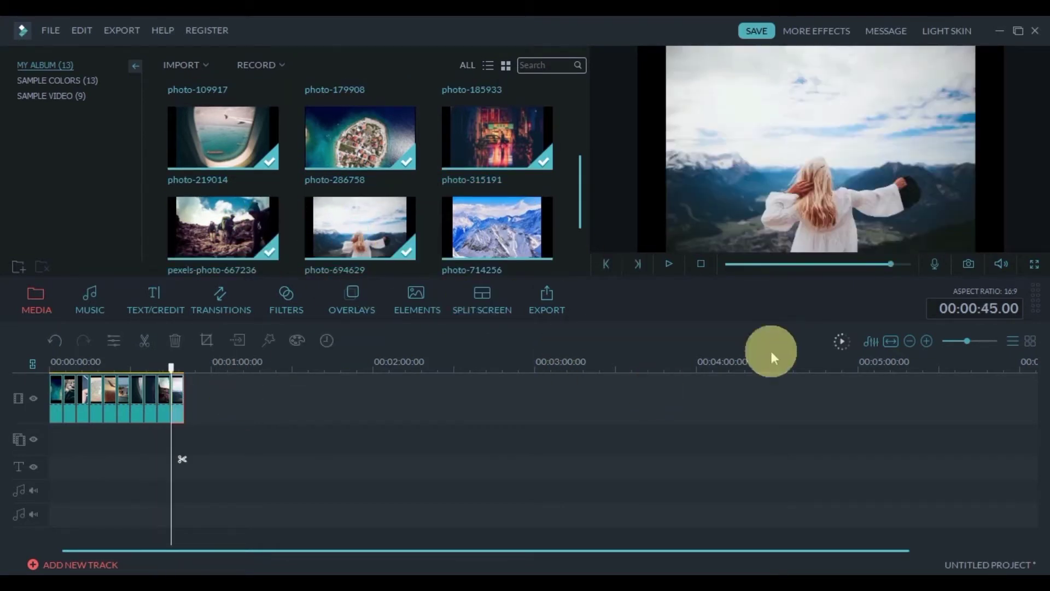
Step: Zoom the timeline in and return the playhead to the first clip
click(972, 342)
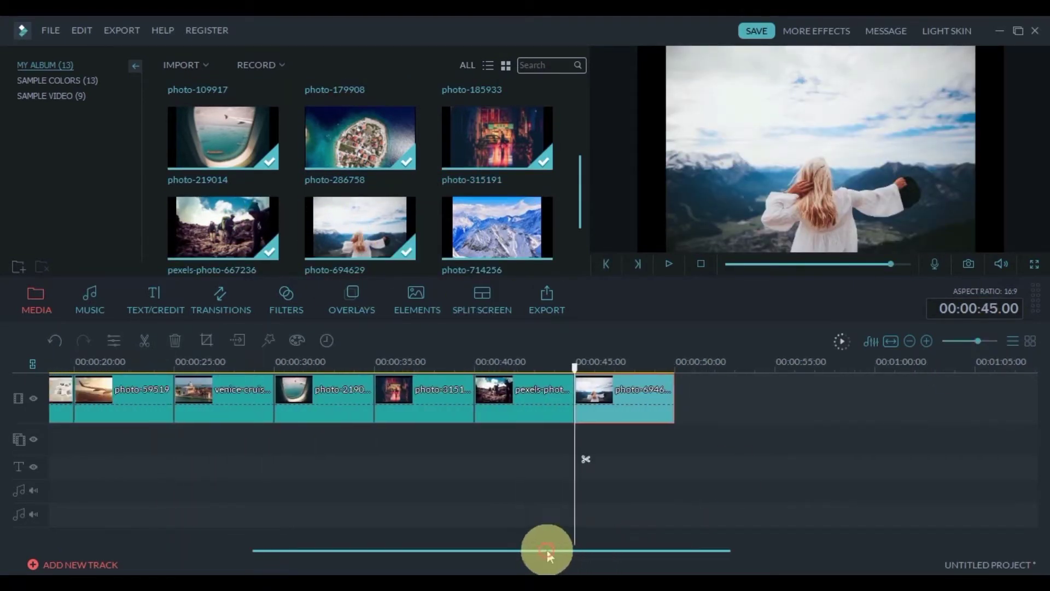
drag(546, 550, 341, 550)
click(94, 382)
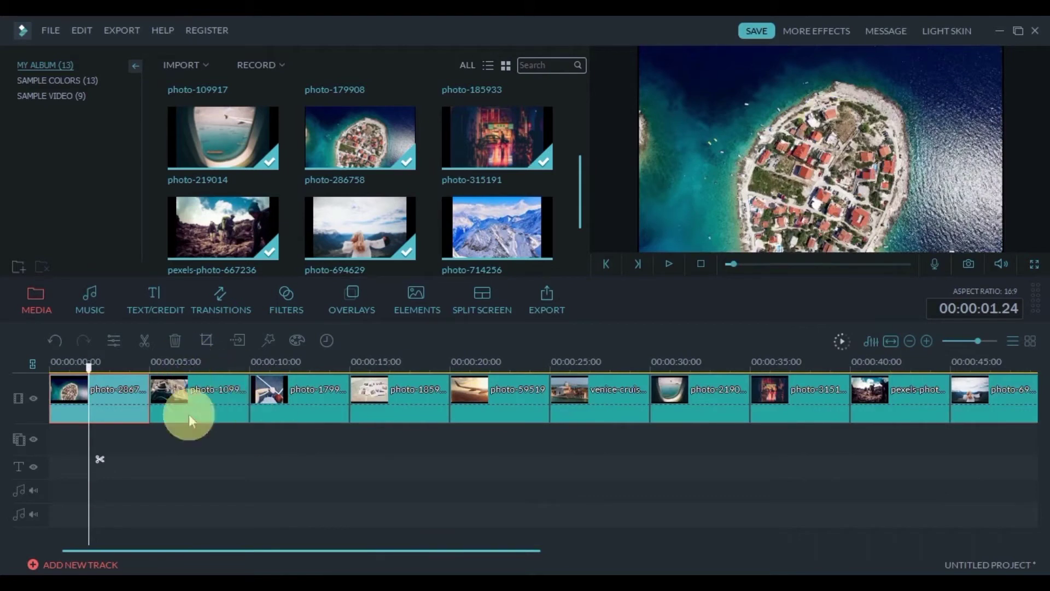
Step: Set the basketball photo clip's Photo Placement to Crop to Fit
click(186, 393)
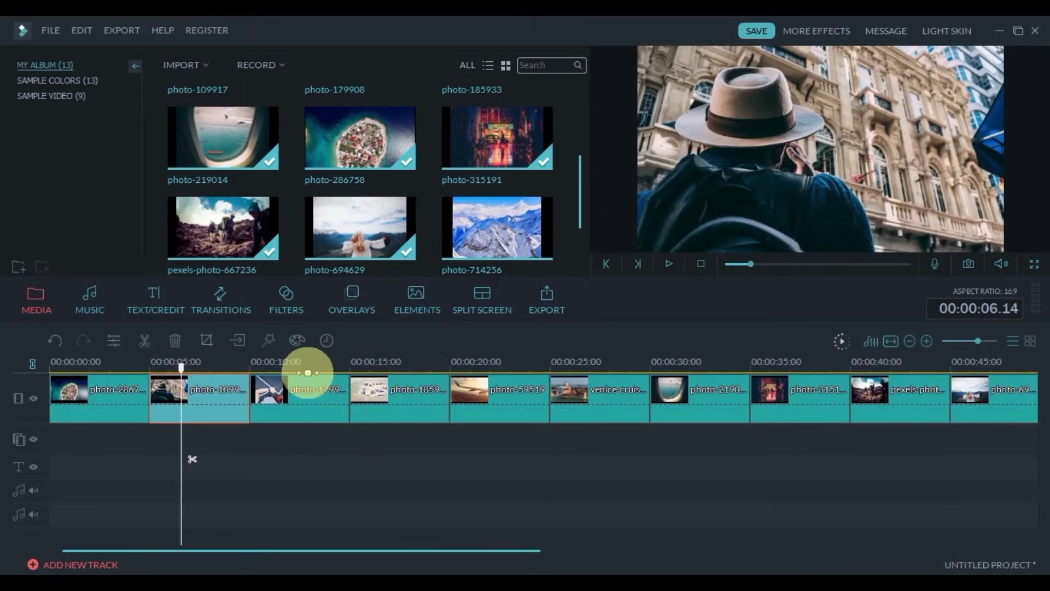
click(302, 397)
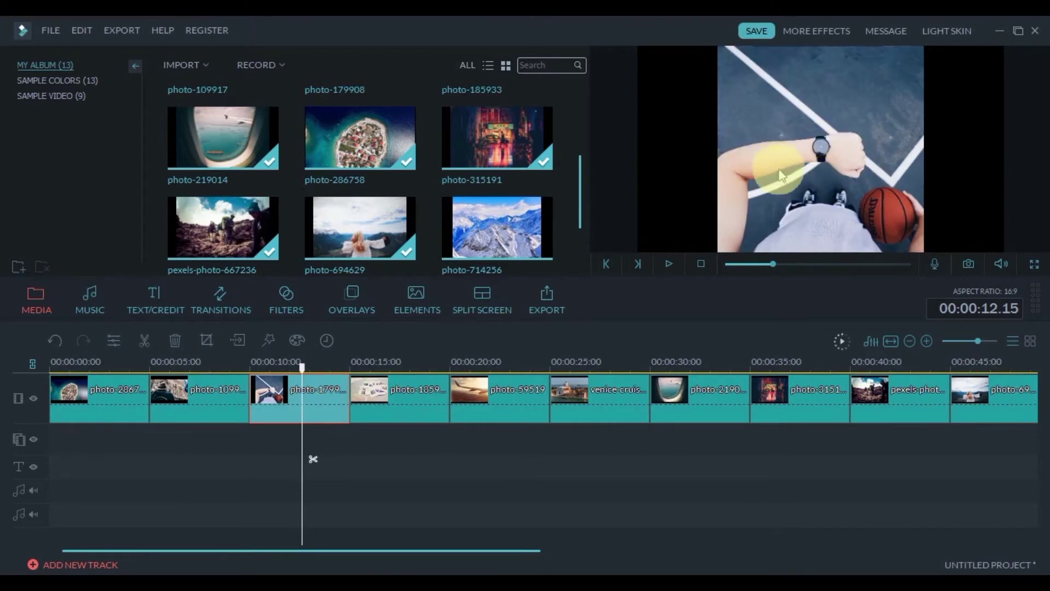
right_click(295, 404)
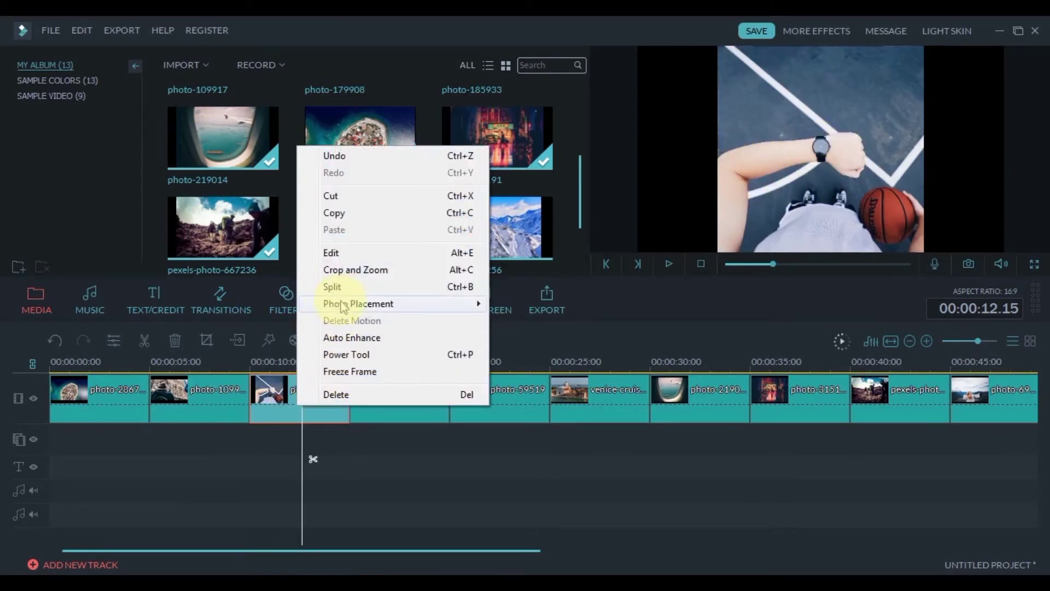
mouse_move(350, 306)
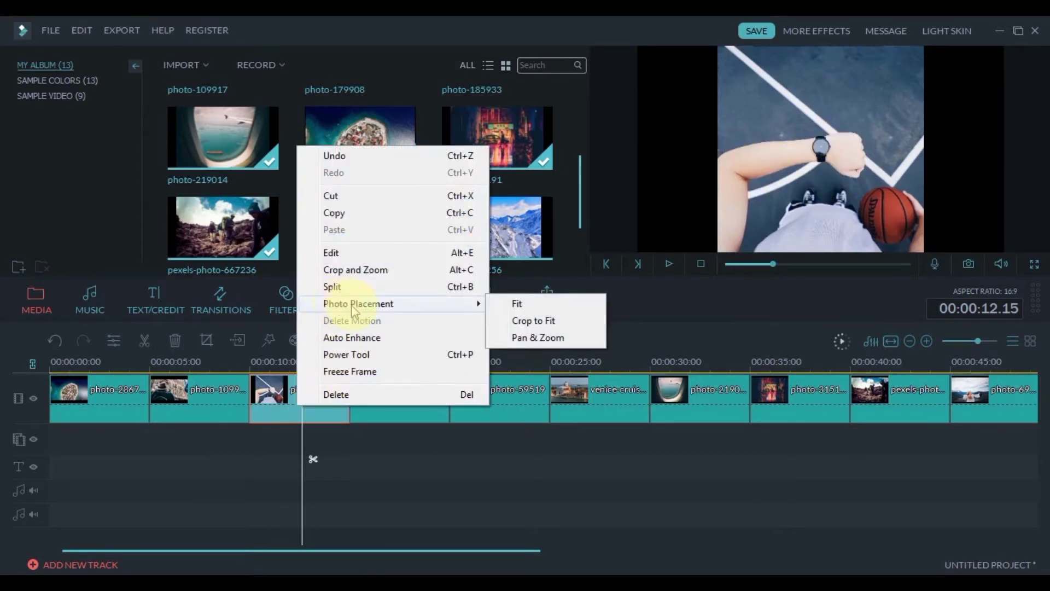
click(514, 323)
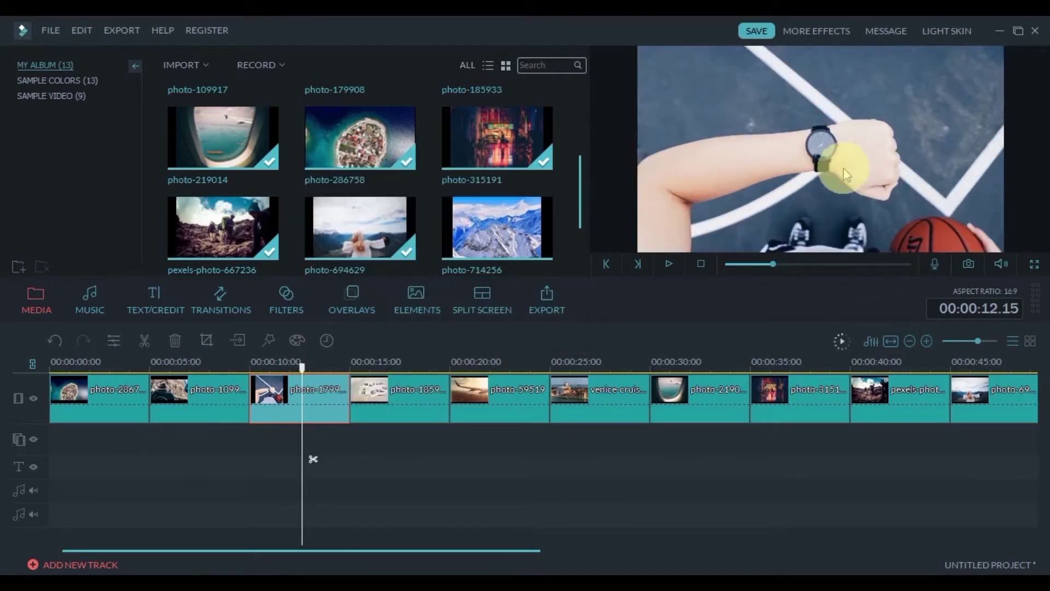
Step: Set the polaroid photo clip to Crop to Fit and select the airplane wing clip
click(395, 394)
click(381, 365)
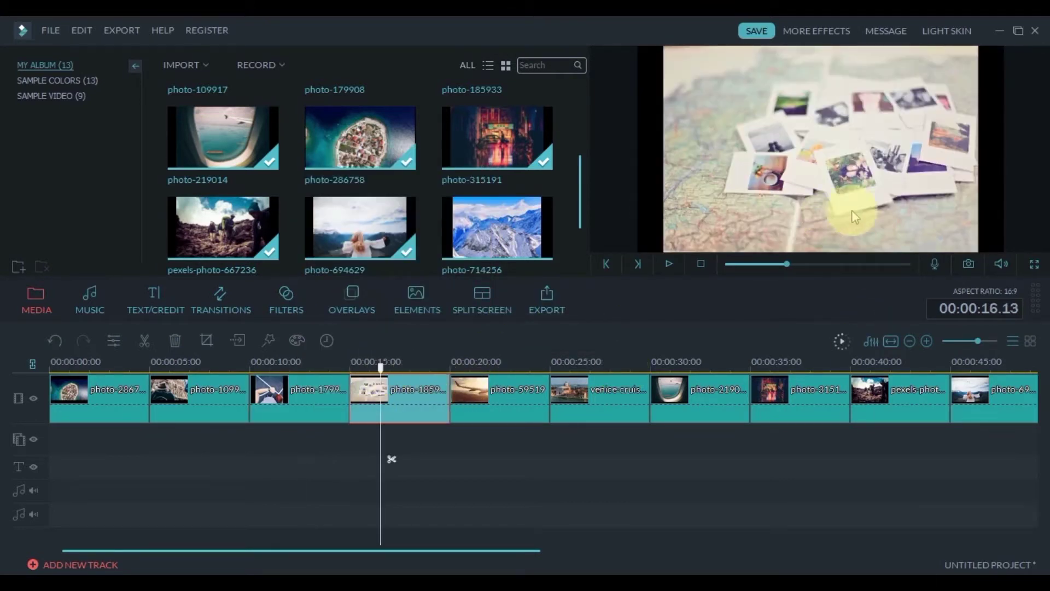
right_click(400, 417)
mouse_move(457, 317)
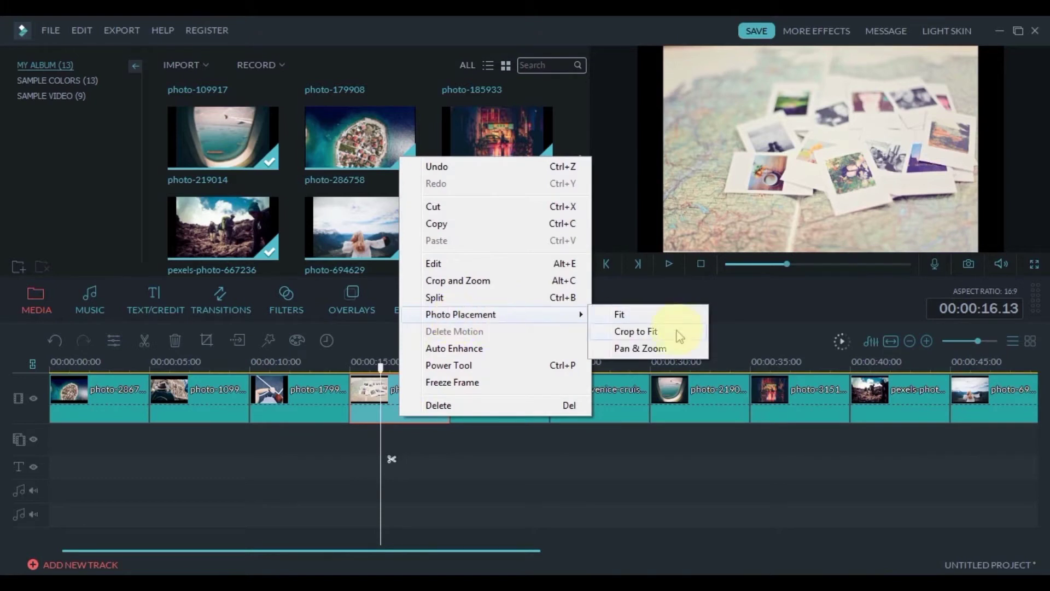
click(644, 332)
click(471, 366)
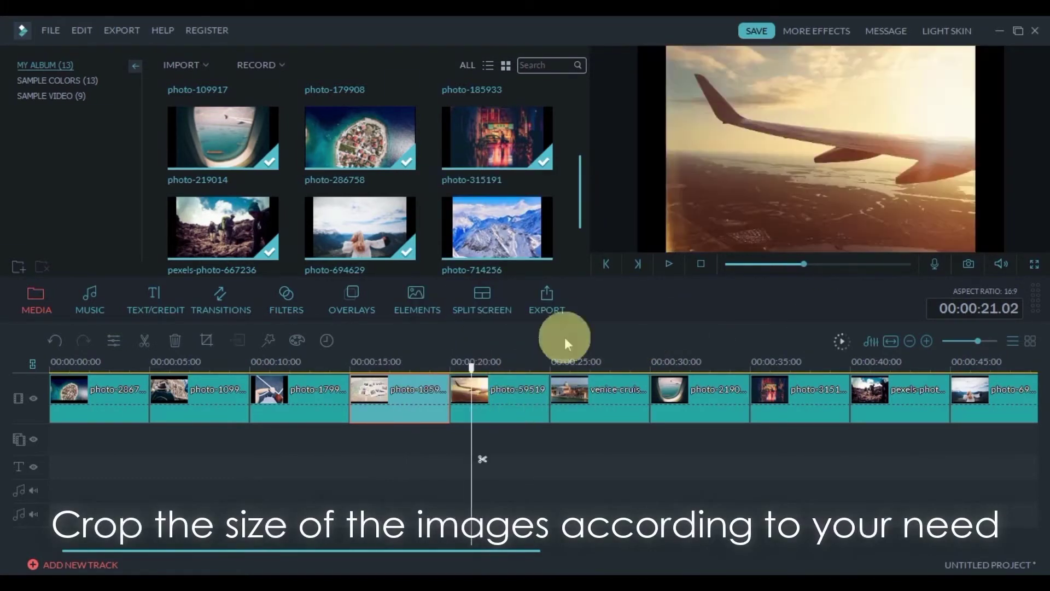
click(493, 421)
Step: Crop the airplane wing photo to a 16:9 box of 1618×910, moved toward the lower part
right_click(499, 402)
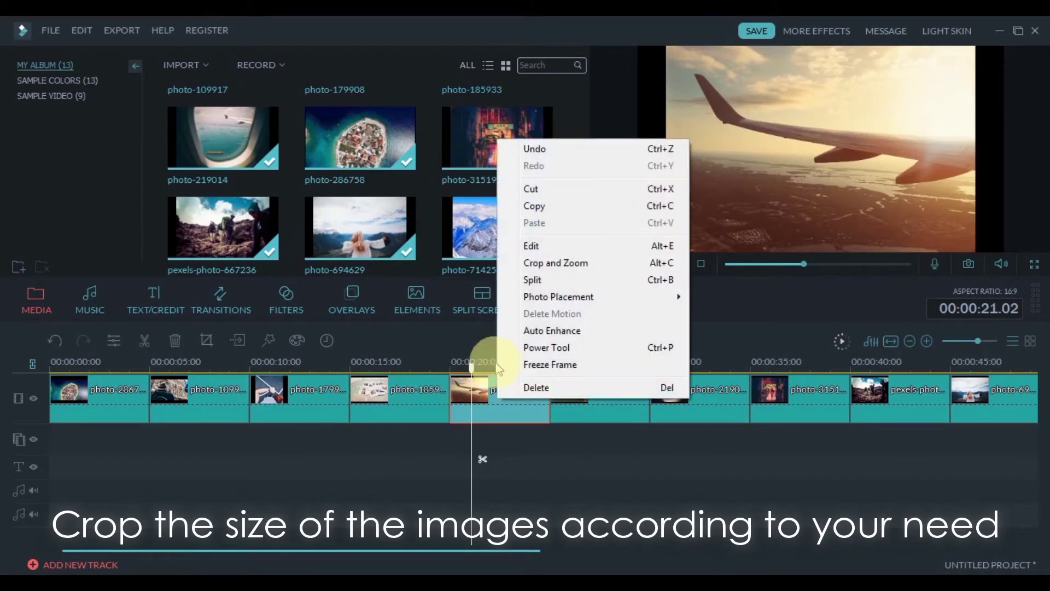
click(547, 265)
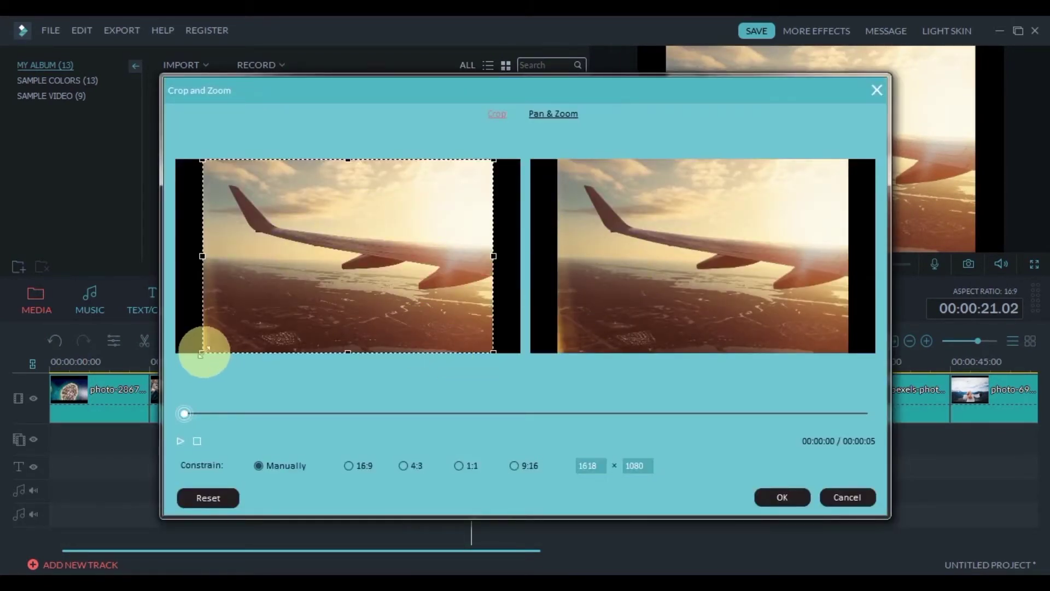
drag(203, 352, 245, 327)
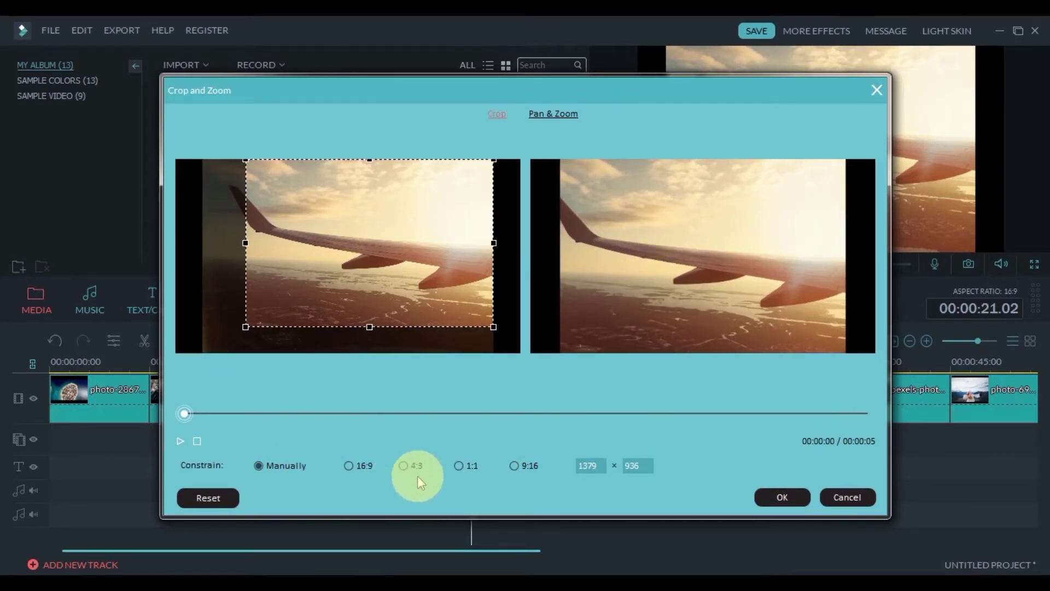
click(349, 467)
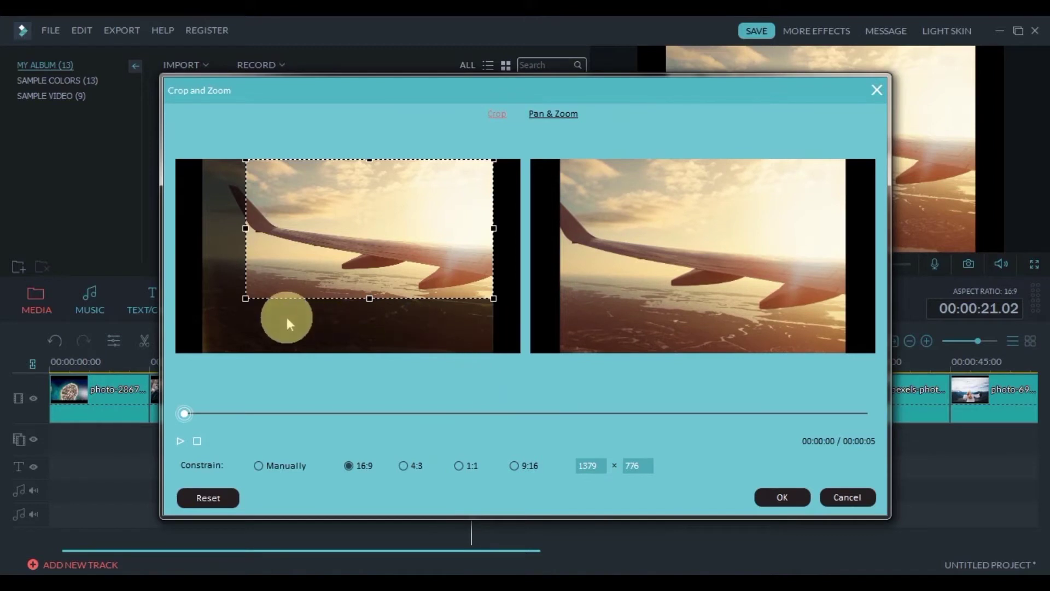
drag(246, 297, 199, 369)
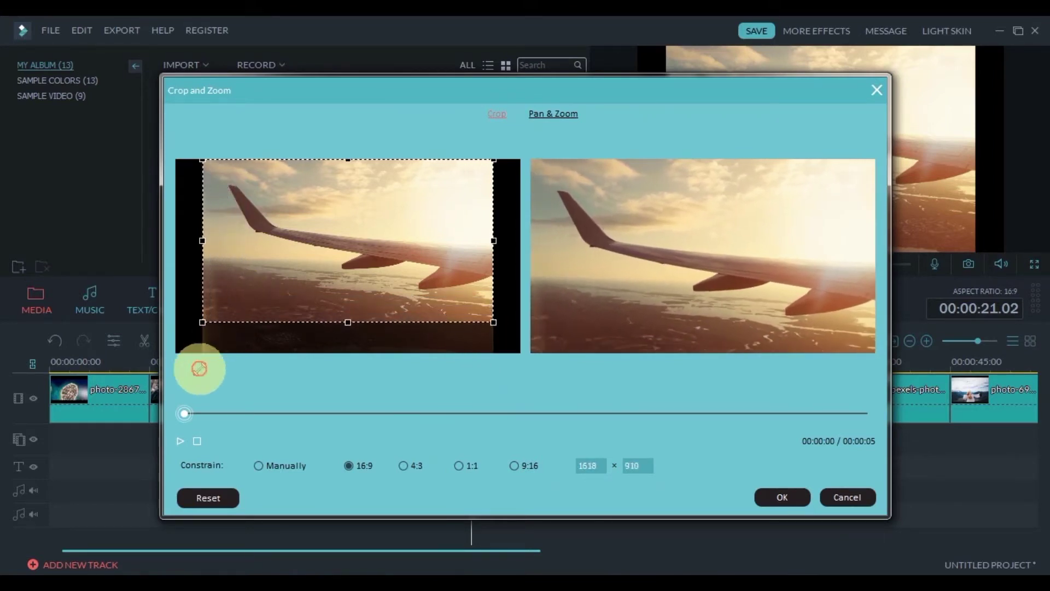
mouse_move(418, 285)
mouse_down()
mouse_move(415, 327)
mouse_move(380, 291)
mouse_up()
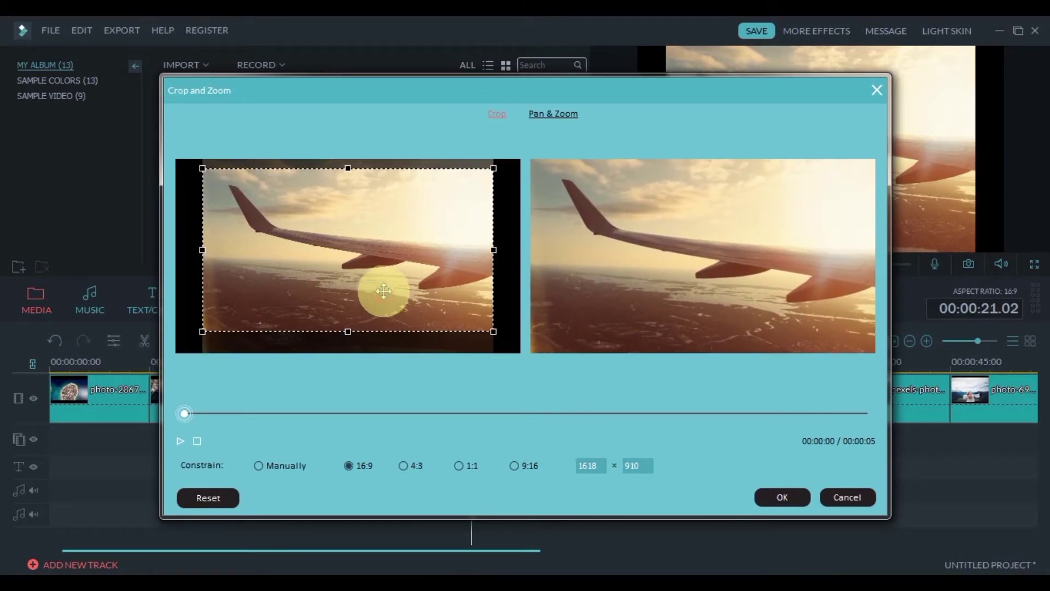
click(782, 496)
Step: Crop the Venice photo to 16:9 and shift the crop area slightly down
click(579, 363)
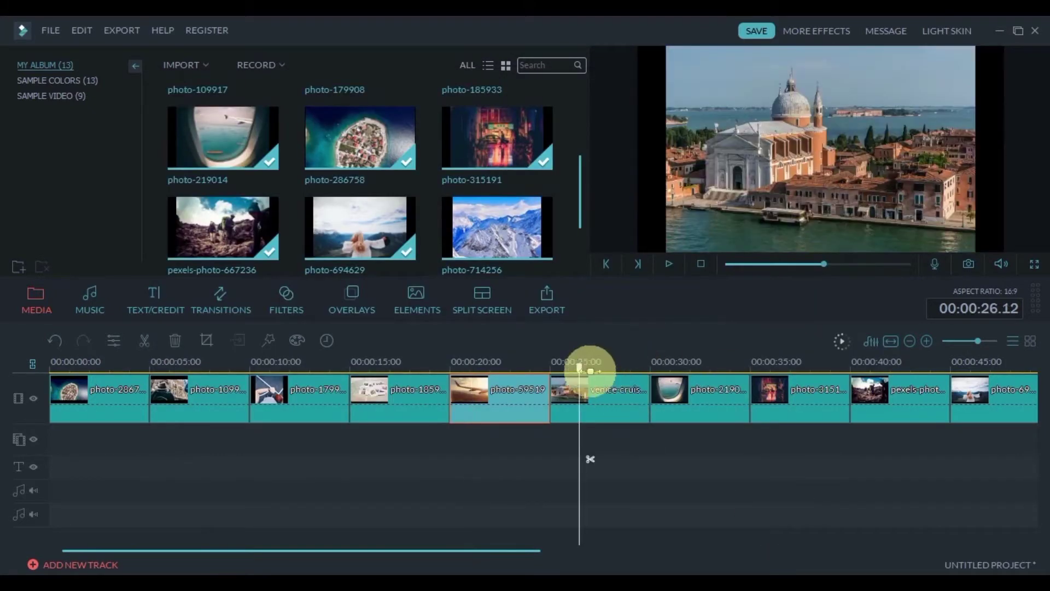
right_click(608, 408)
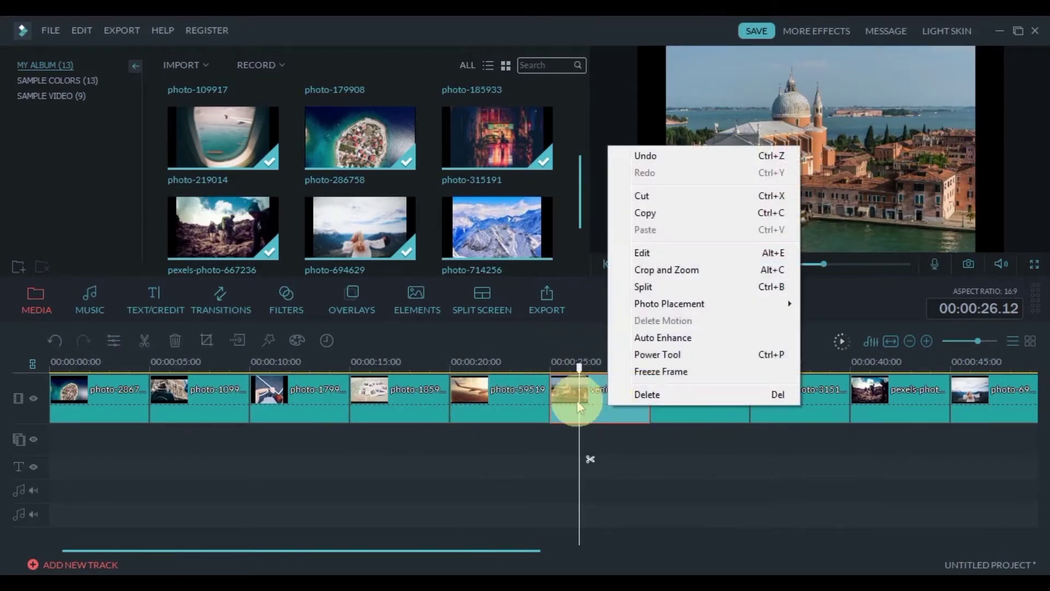
click(648, 269)
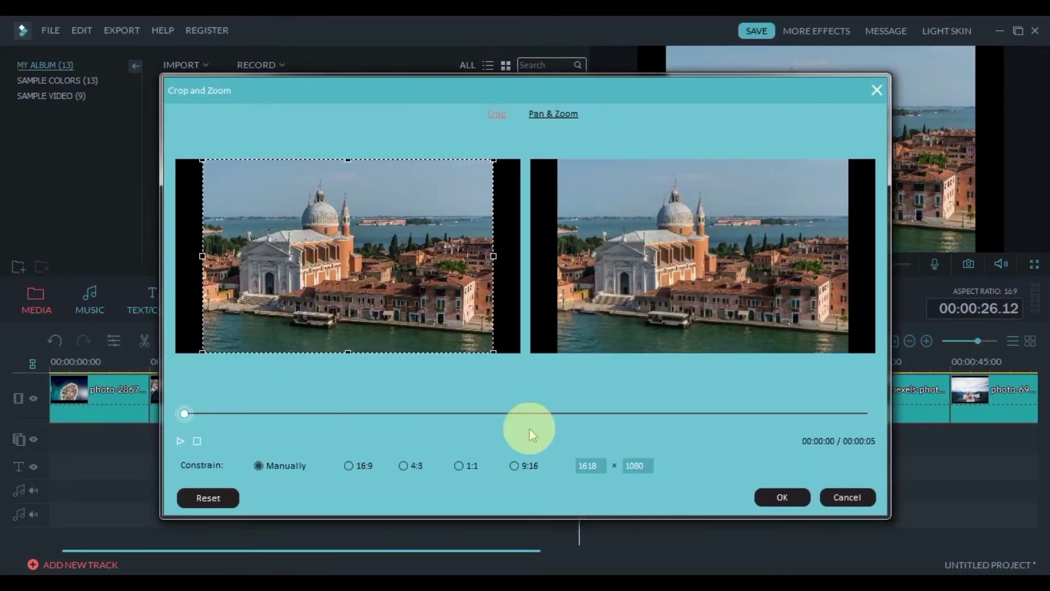
click(354, 468)
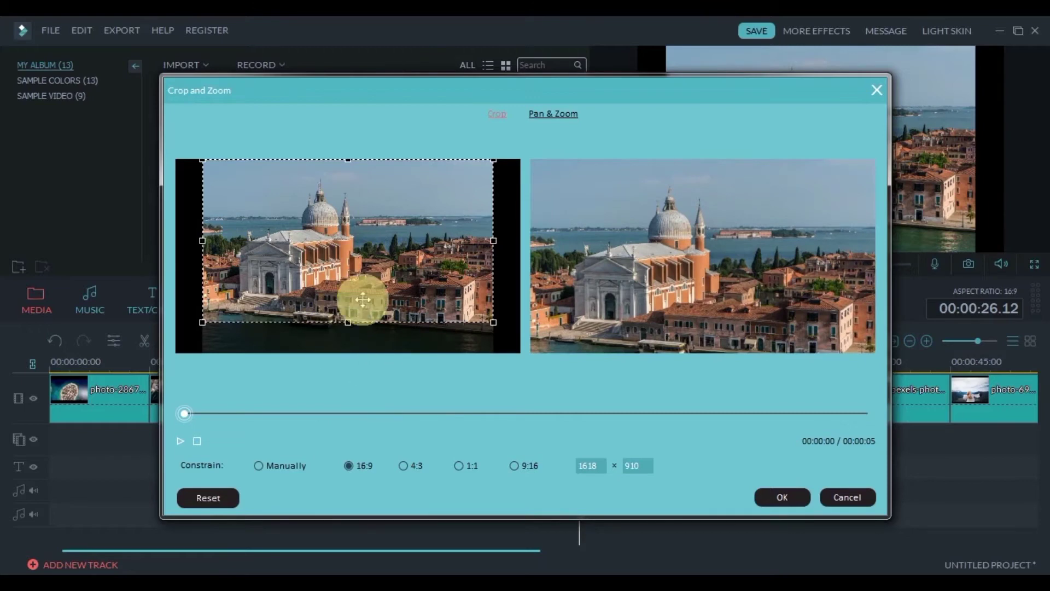
drag(363, 299, 364, 311)
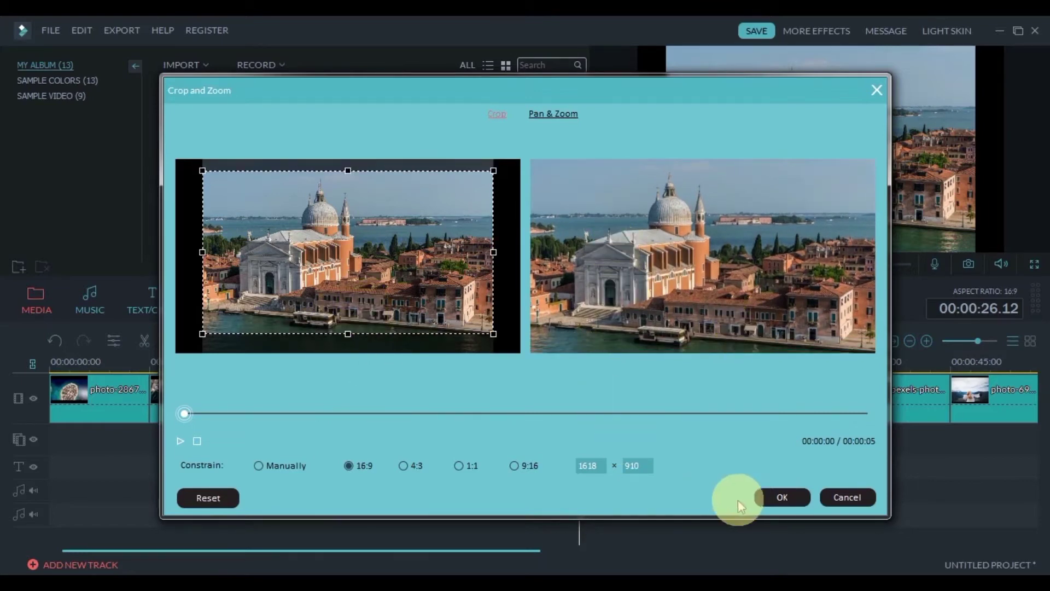
click(771, 497)
Step: Set the airplane window photo's placement to Crop to Fit
click(689, 397)
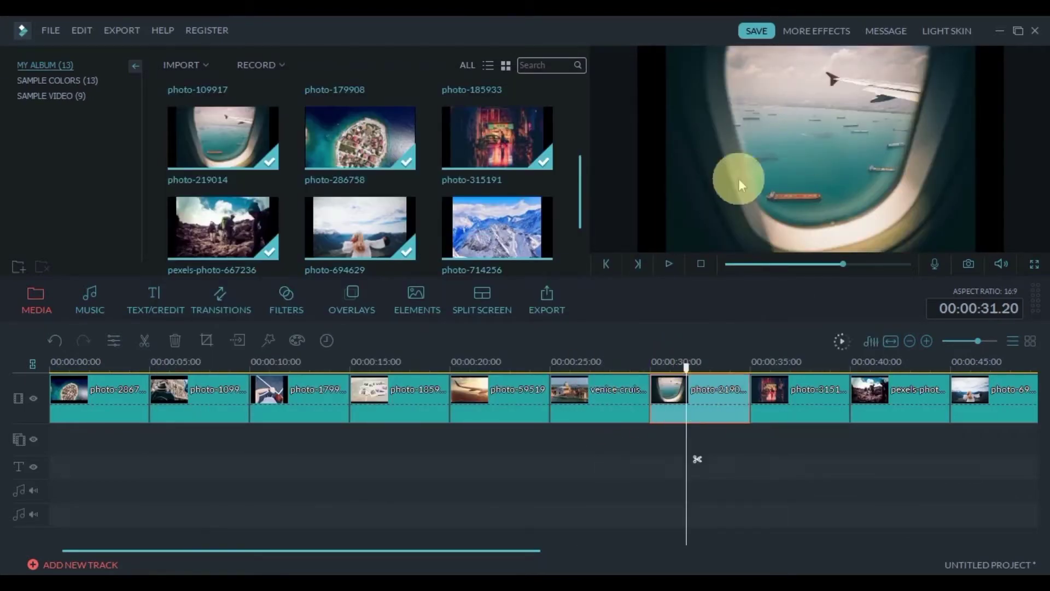
right_click(700, 392)
mouse_move(760, 286)
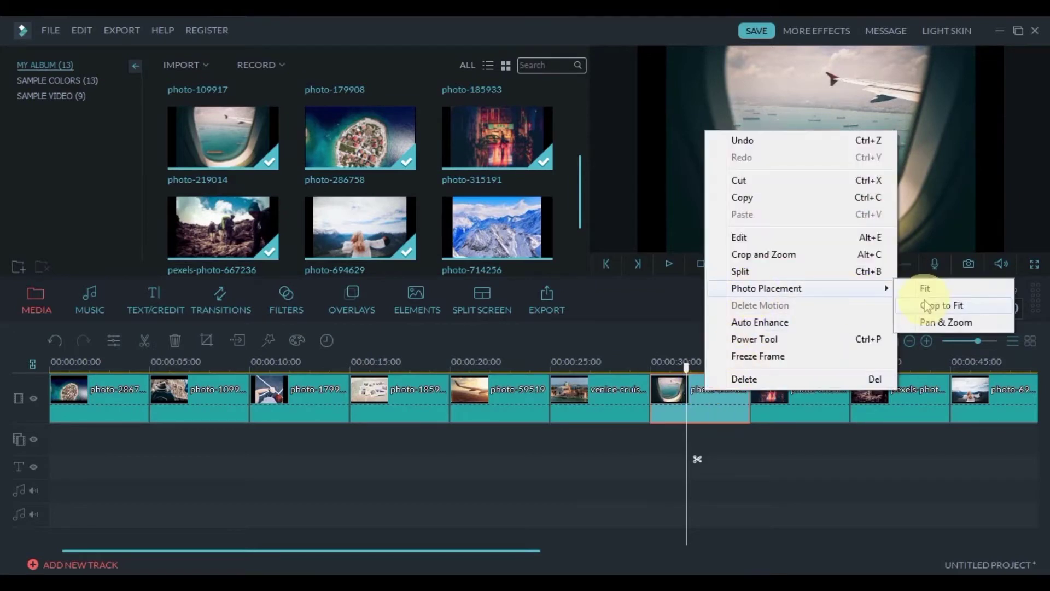
click(939, 305)
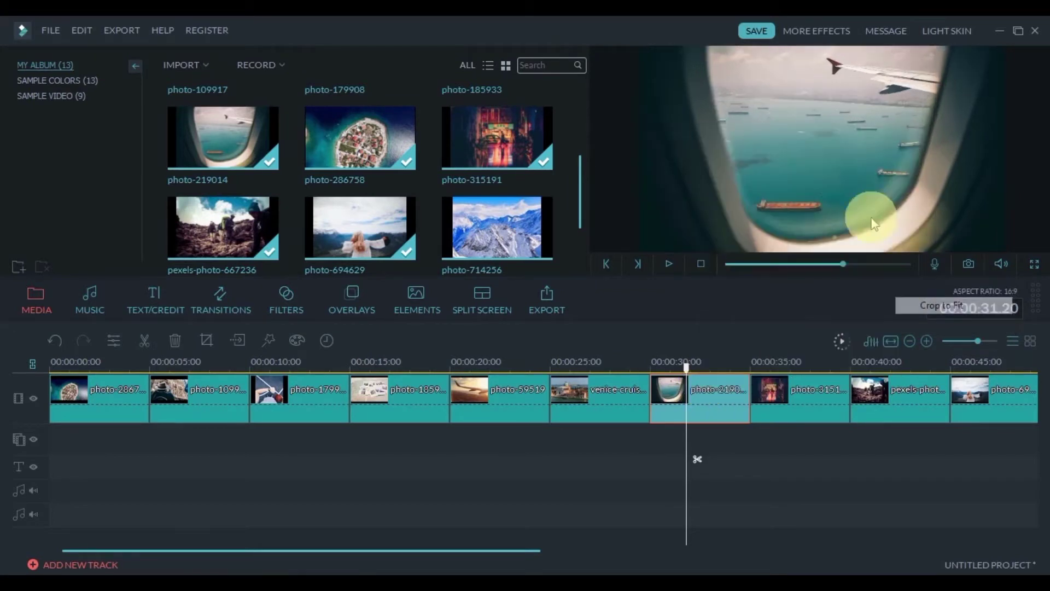
Step: Crop the neon street photo to 16:9 with the crop area shifted slightly lower
click(786, 397)
right_click(796, 404)
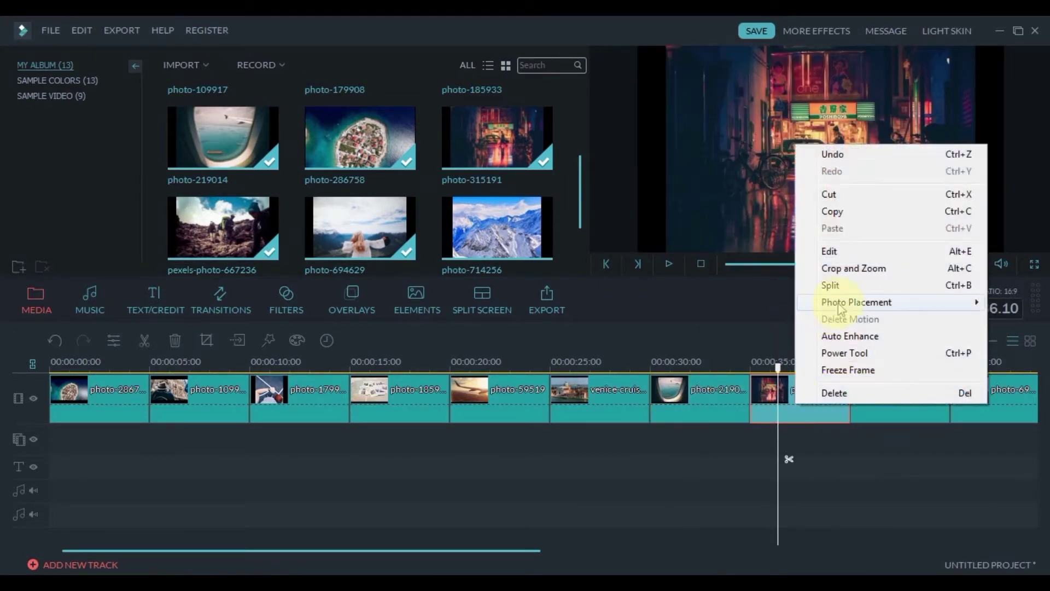
click(853, 268)
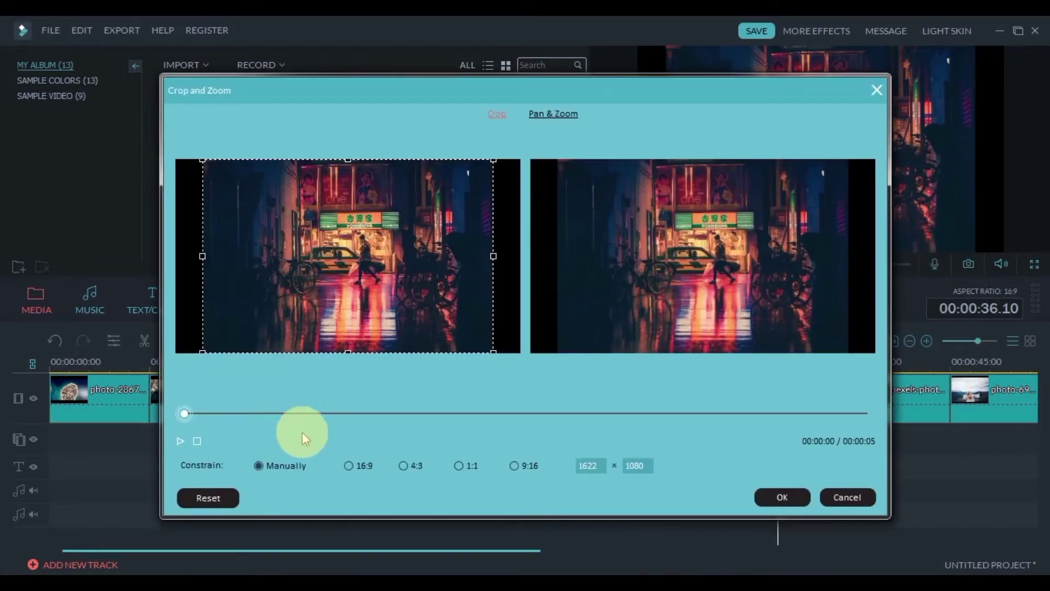
click(349, 466)
drag(382, 281, 380, 292)
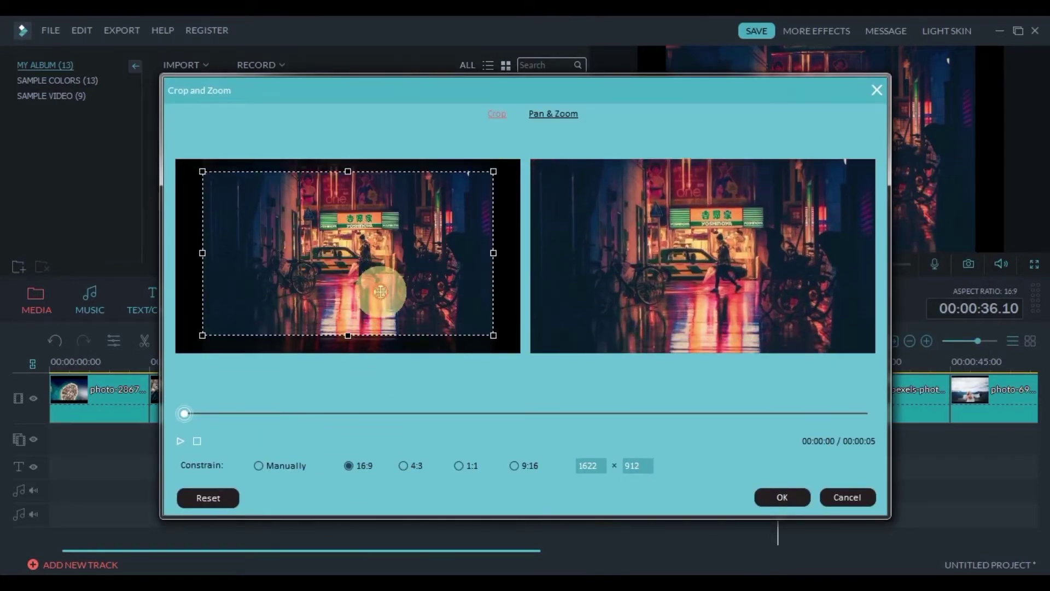
click(765, 497)
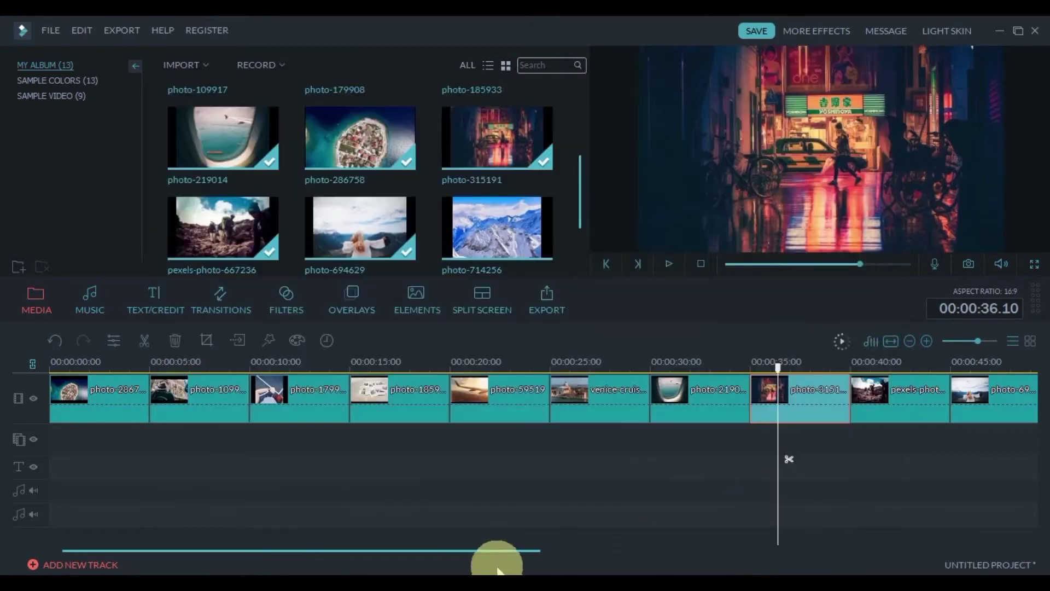
drag(498, 571, 614, 551)
Step: Set the hikers photo clip's placement to Crop to Fit
click(621, 368)
click(643, 408)
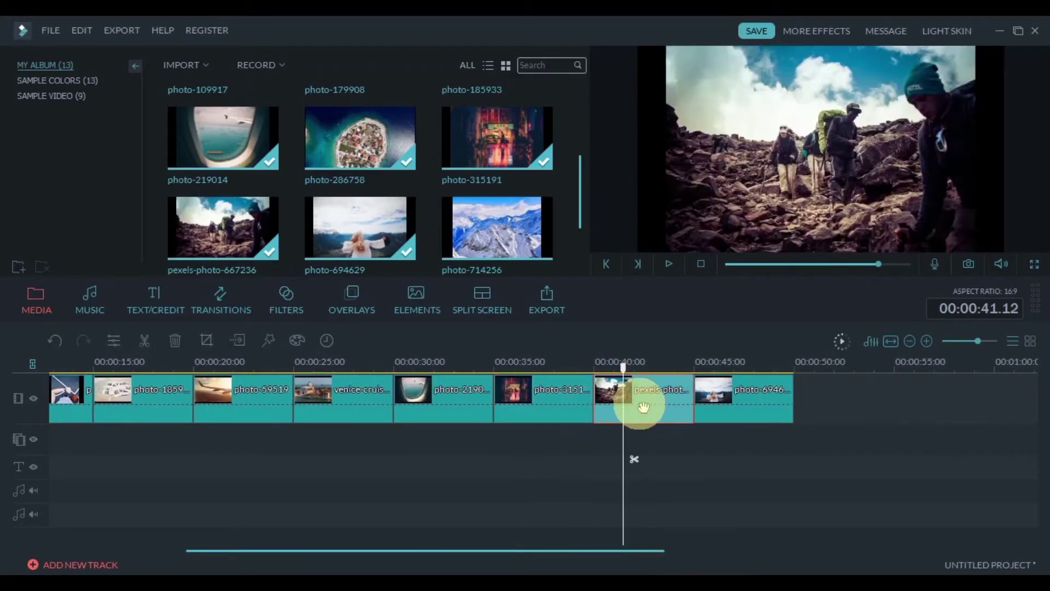
right_click(647, 402)
mouse_move(739, 307)
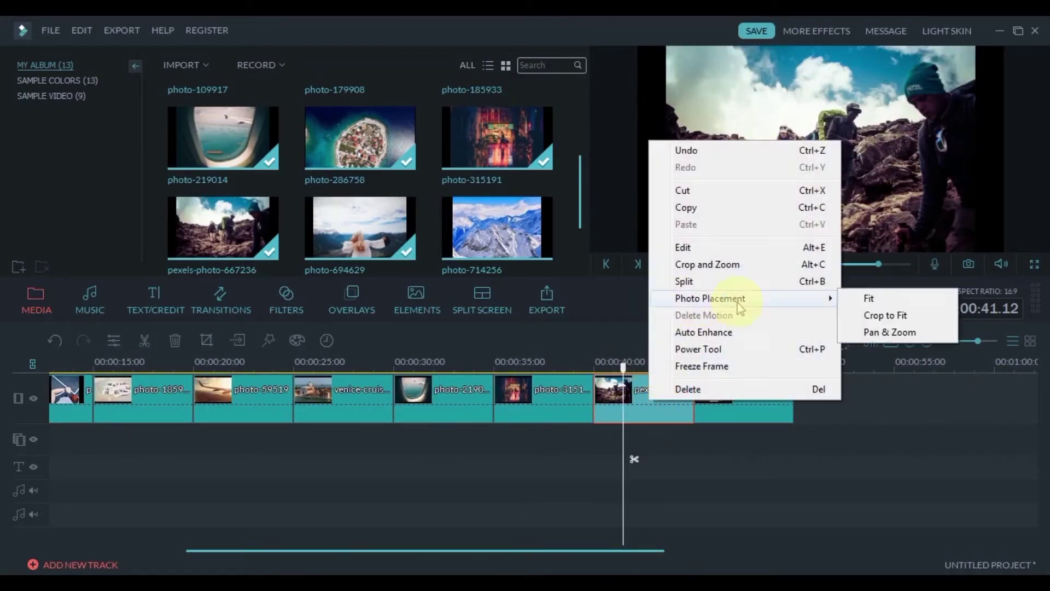
click(864, 323)
Step: Crop the mountain woman photo with the crop area shifted lower on the image
click(721, 389)
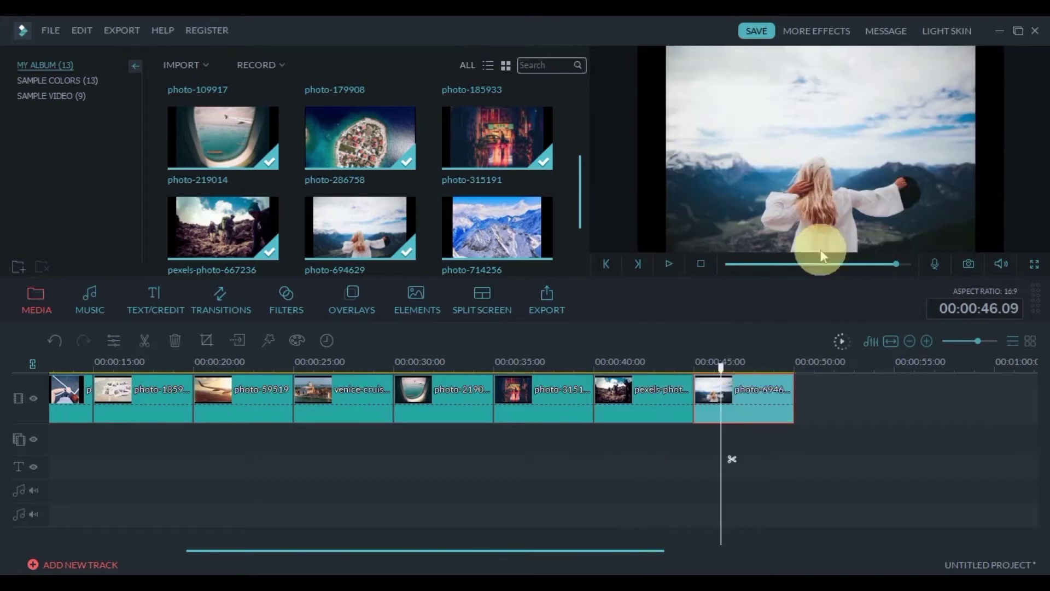
right_click(751, 399)
click(782, 262)
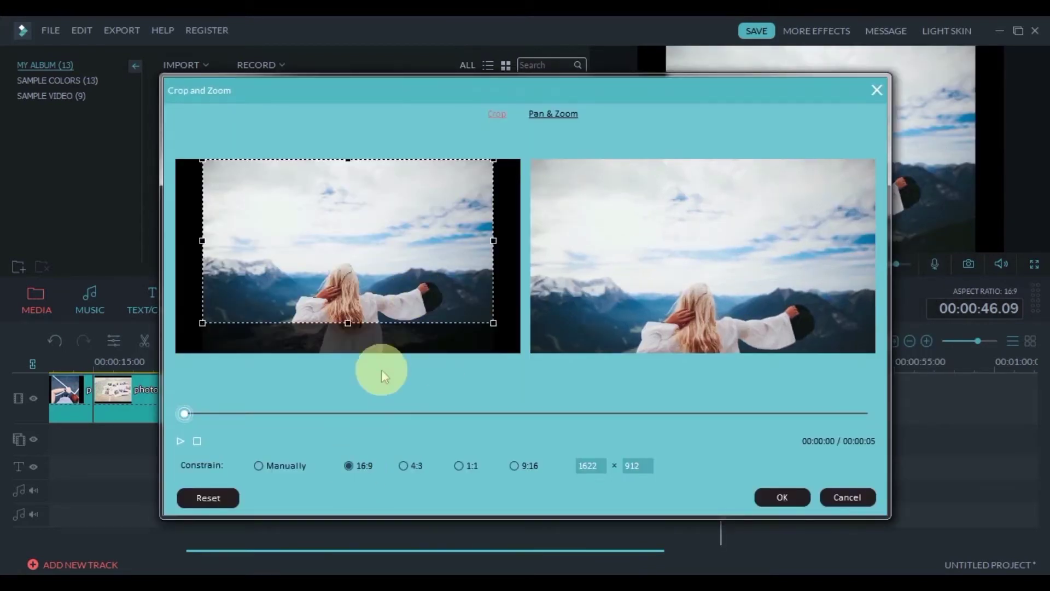
drag(402, 291, 399, 322)
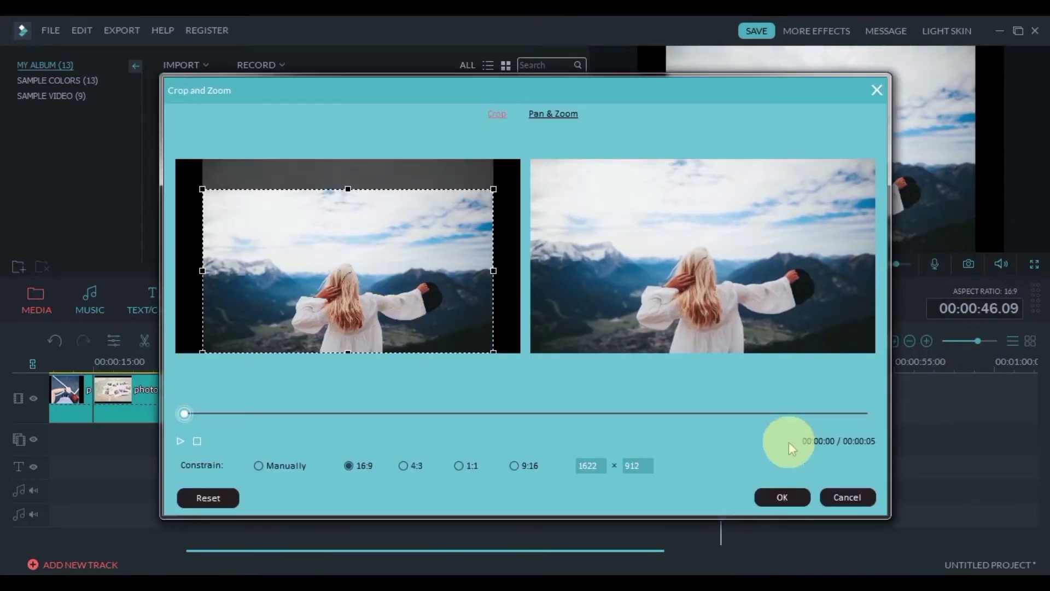
click(782, 497)
drag(592, 550, 432, 557)
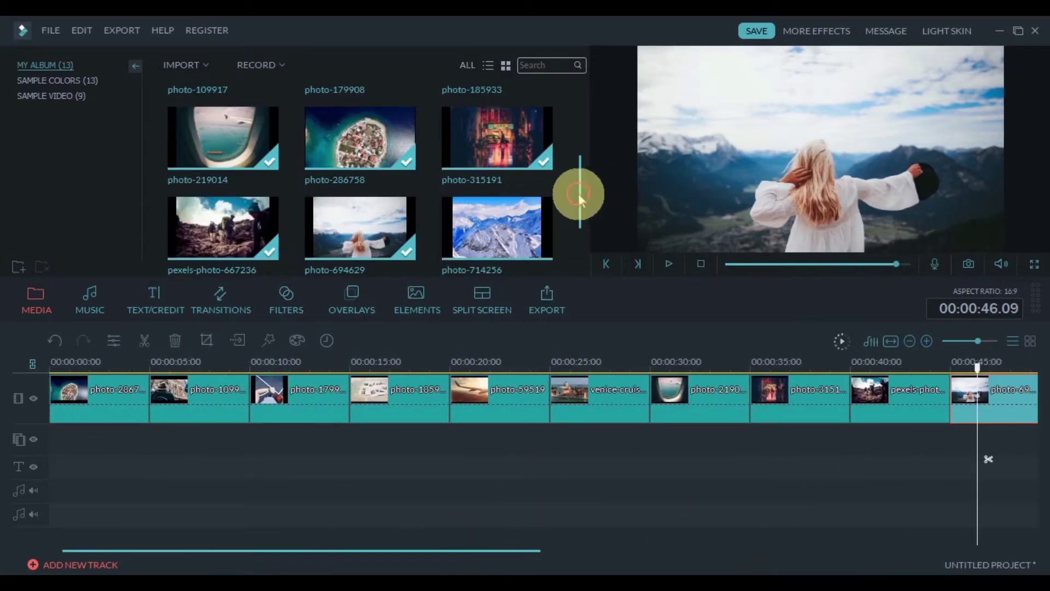
drag(582, 193, 581, 129)
Step: Download the Colored ink Slideshow Raw Footage video from the MediaFire folder
click(700, 267)
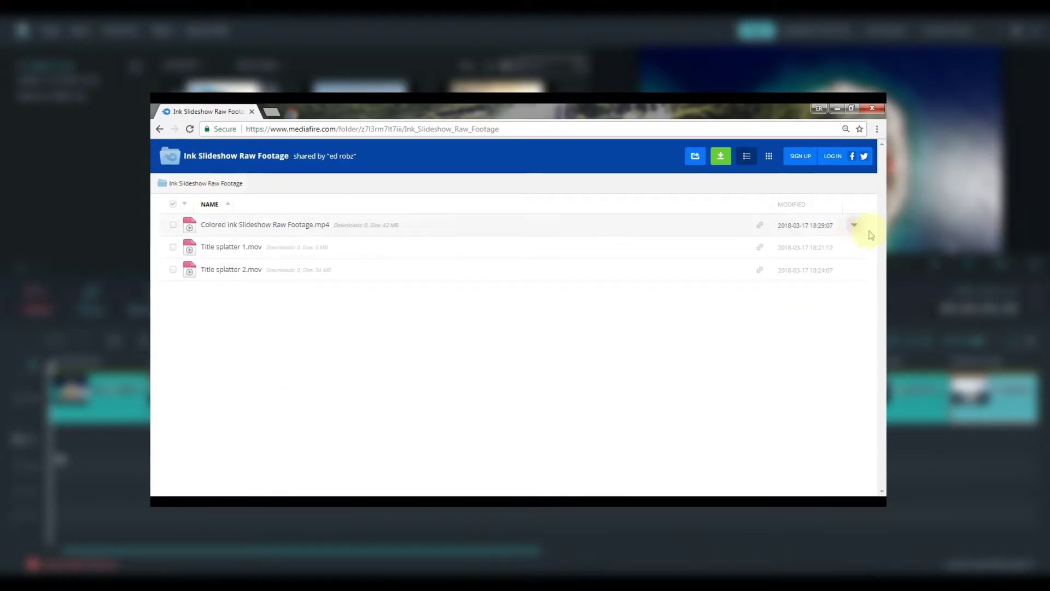
click(854, 225)
click(821, 267)
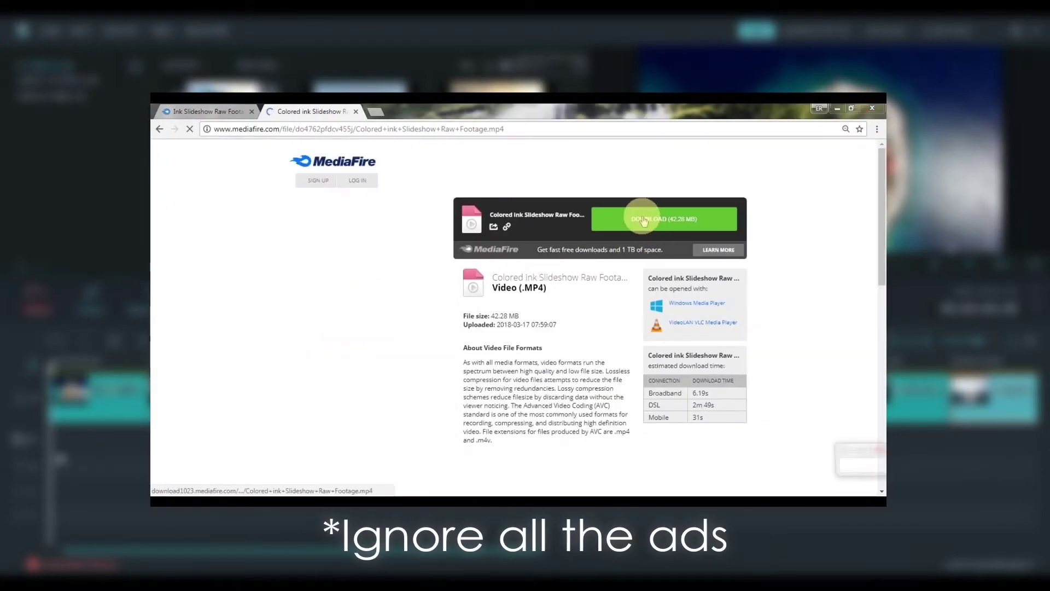
click(644, 220)
click(189, 109)
Step: Download the Title splatter 1 clip
click(852, 243)
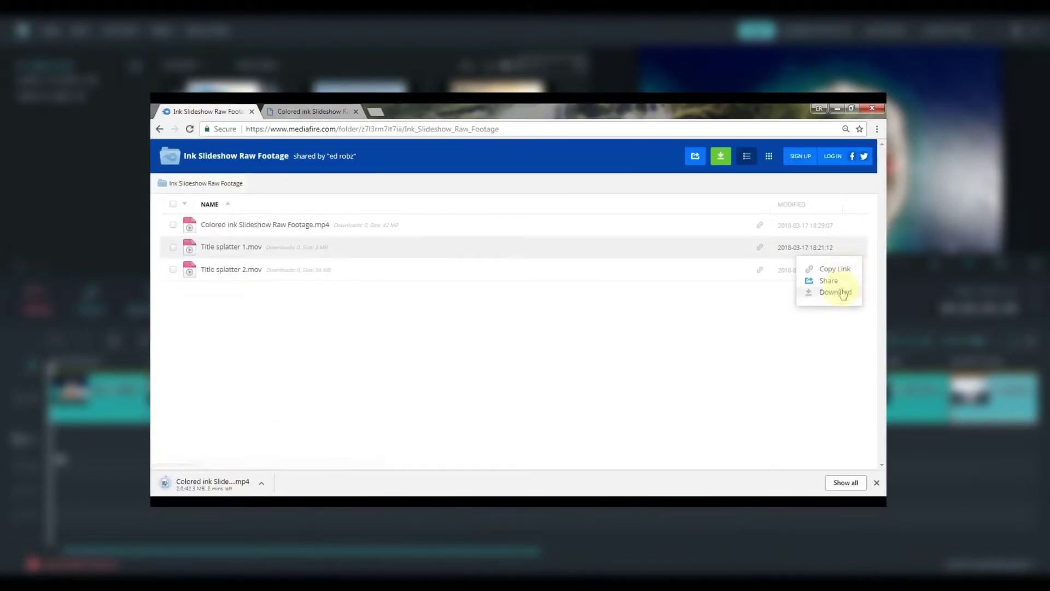
click(837, 287)
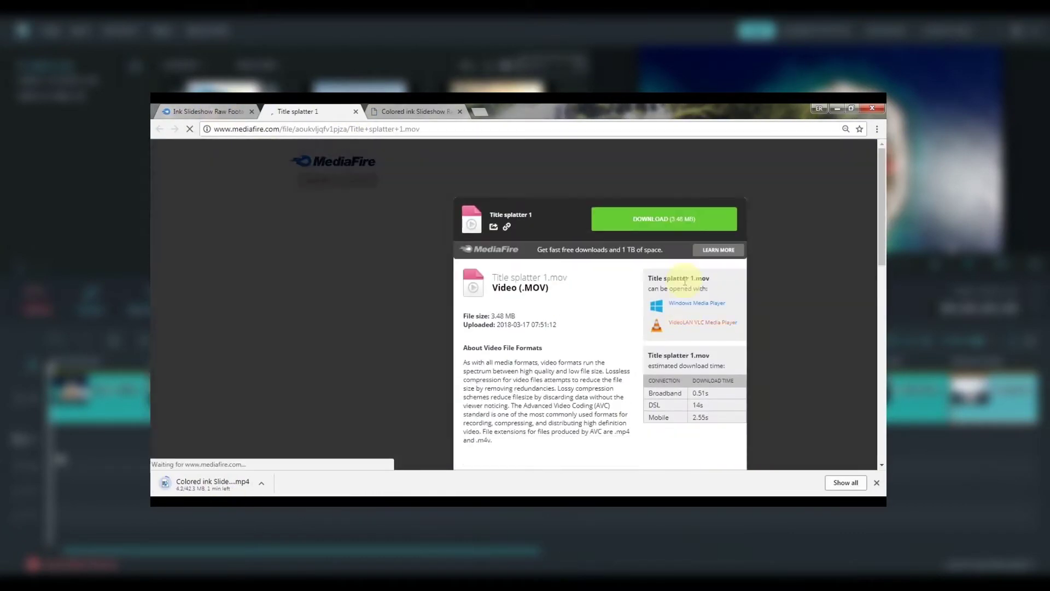
click(663, 218)
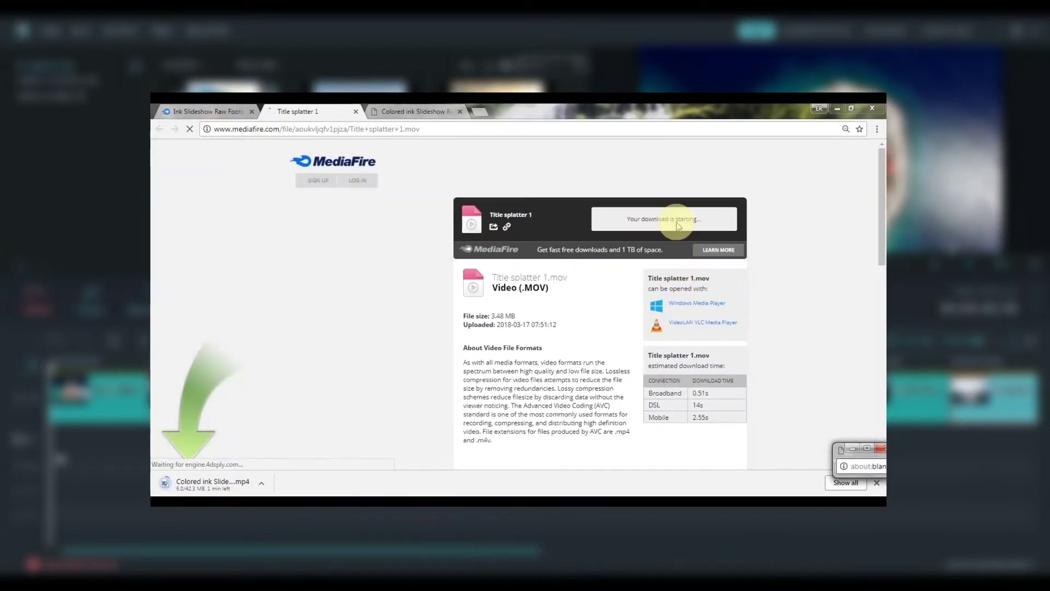
key(ctrl+1)
Step: Download Title splatter 2 and drag the Colored ink Slideshow clip onto the overlay track
click(854, 269)
click(837, 313)
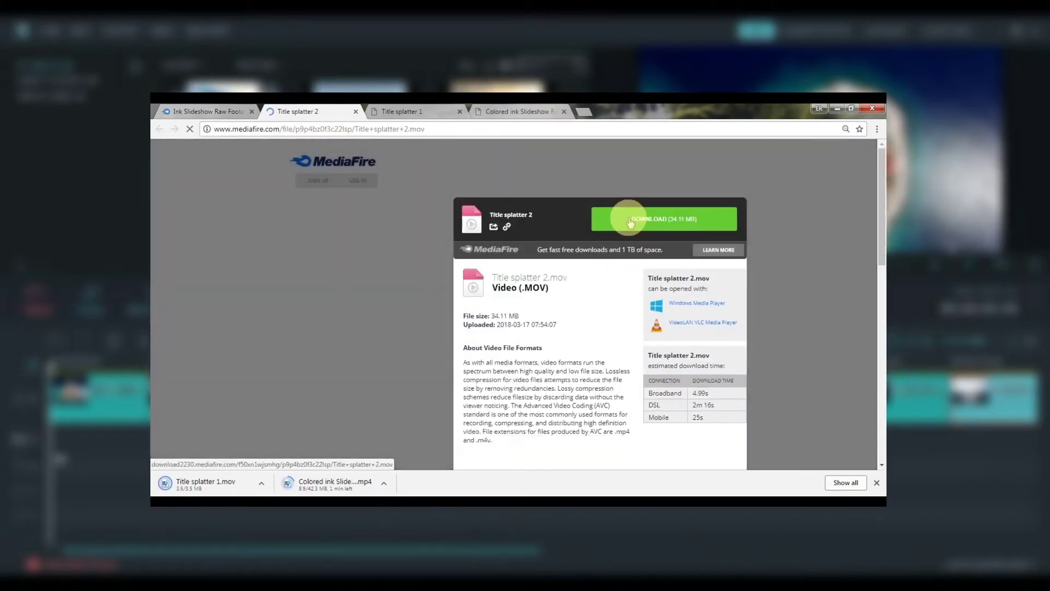
click(623, 218)
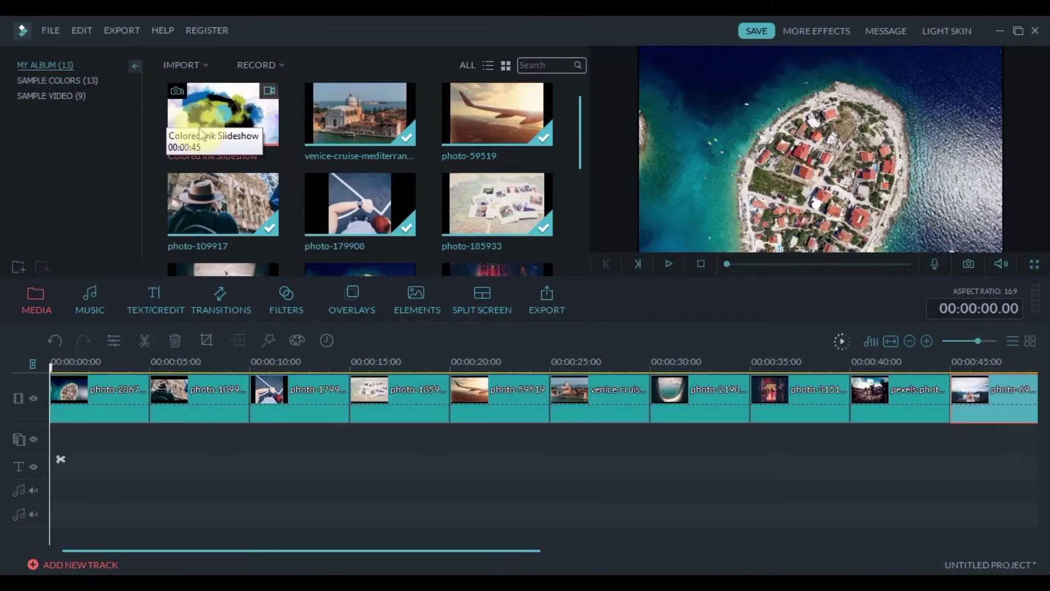
mouse_move(206, 108)
mouse_down()
mouse_move(109, 462)
mouse_move(107, 444)
mouse_up()
Step: Align the ink clip at 00:00 on the overlay track, preview it, then jump to 7 seconds
drag(335, 437, 273, 440)
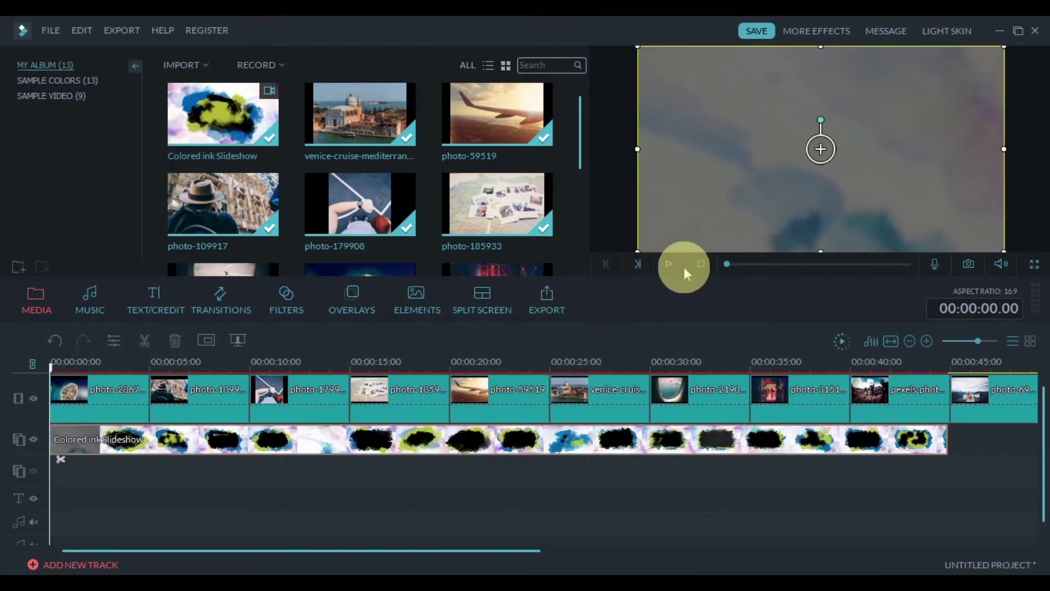
click(667, 267)
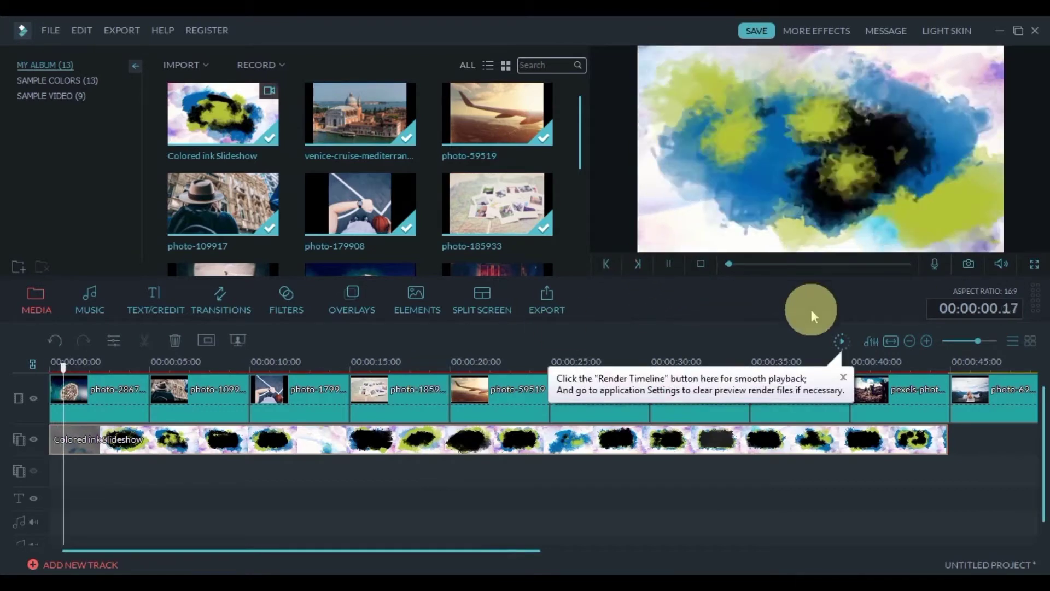
click(669, 265)
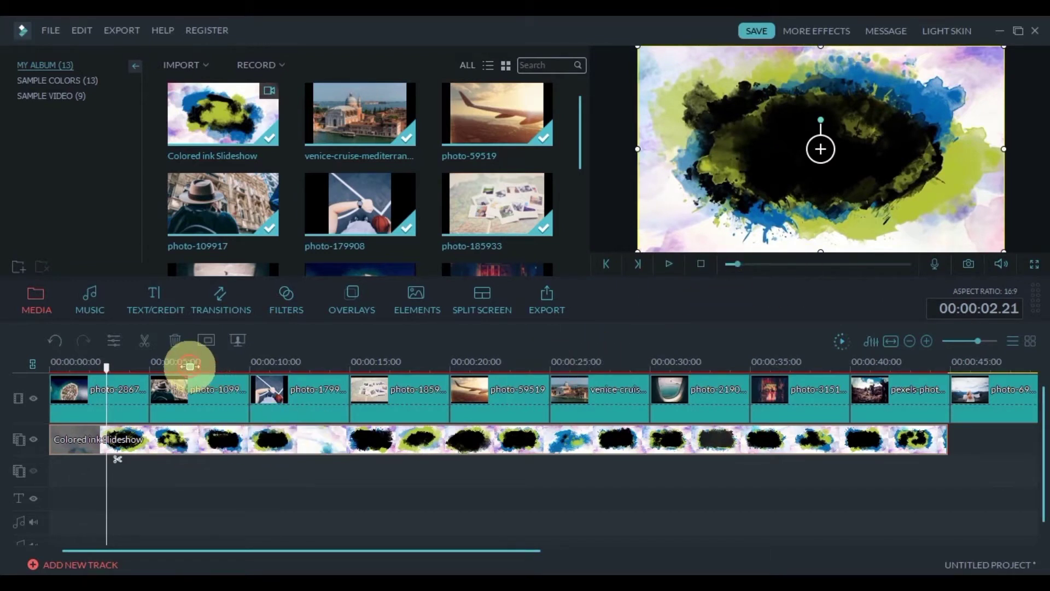
click(190, 366)
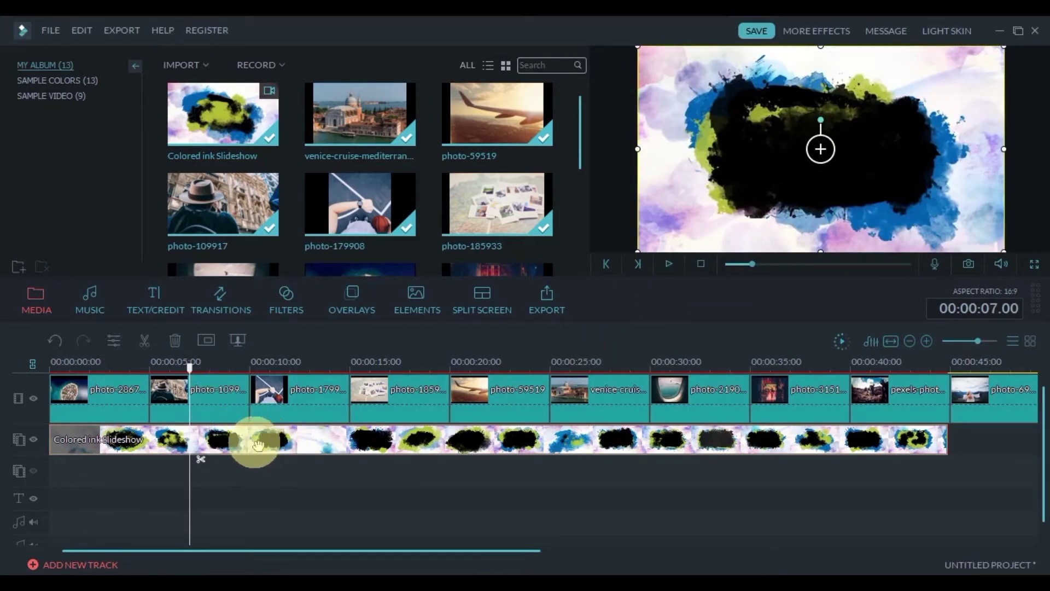
Step: Open the ink overlay's Advanced PIP Edit settings on the Effect tab
right_click(258, 444)
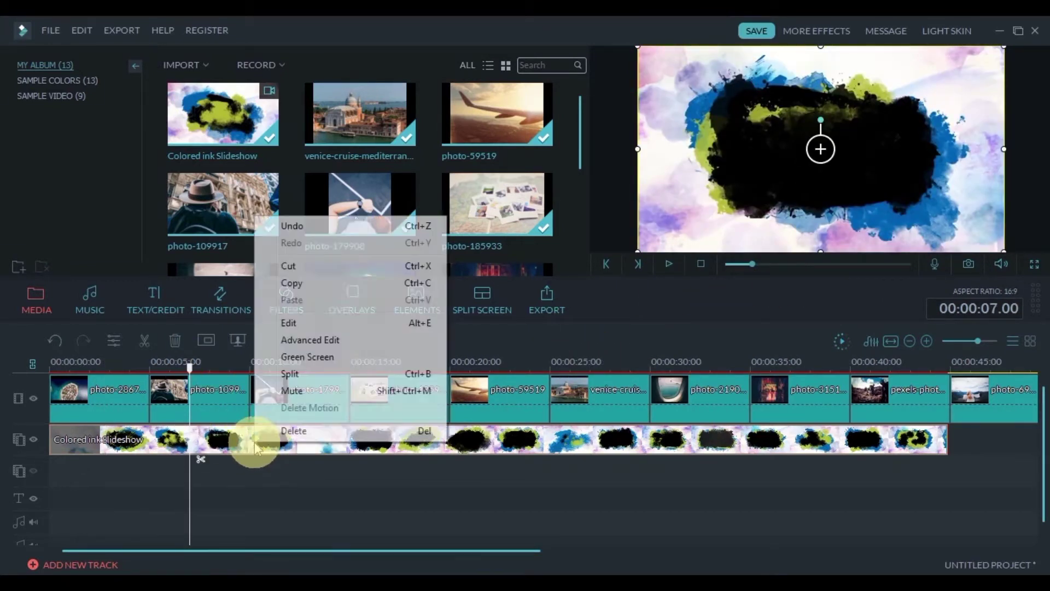
click(296, 328)
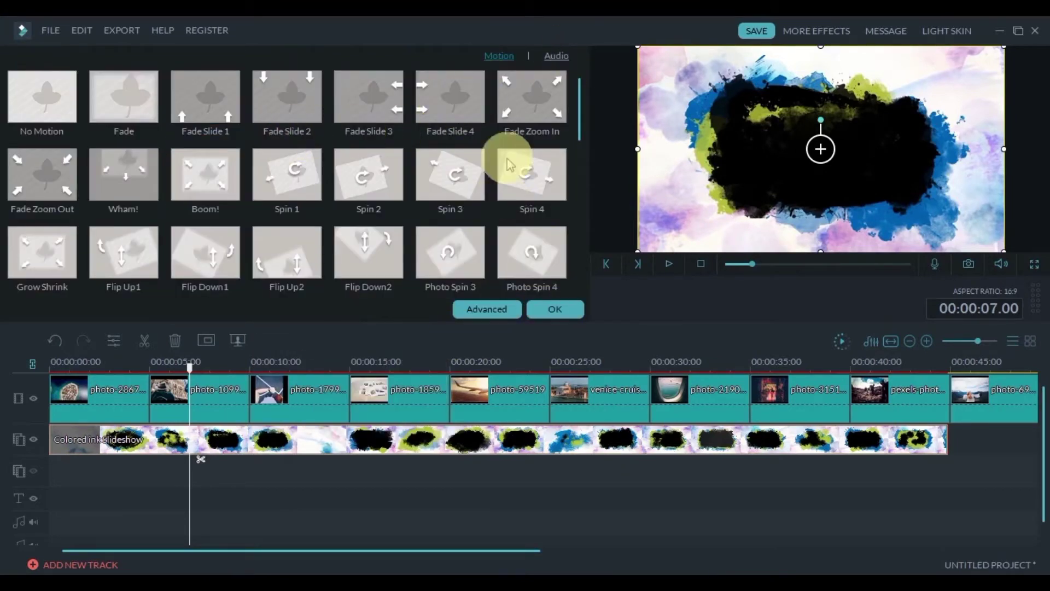
click(495, 312)
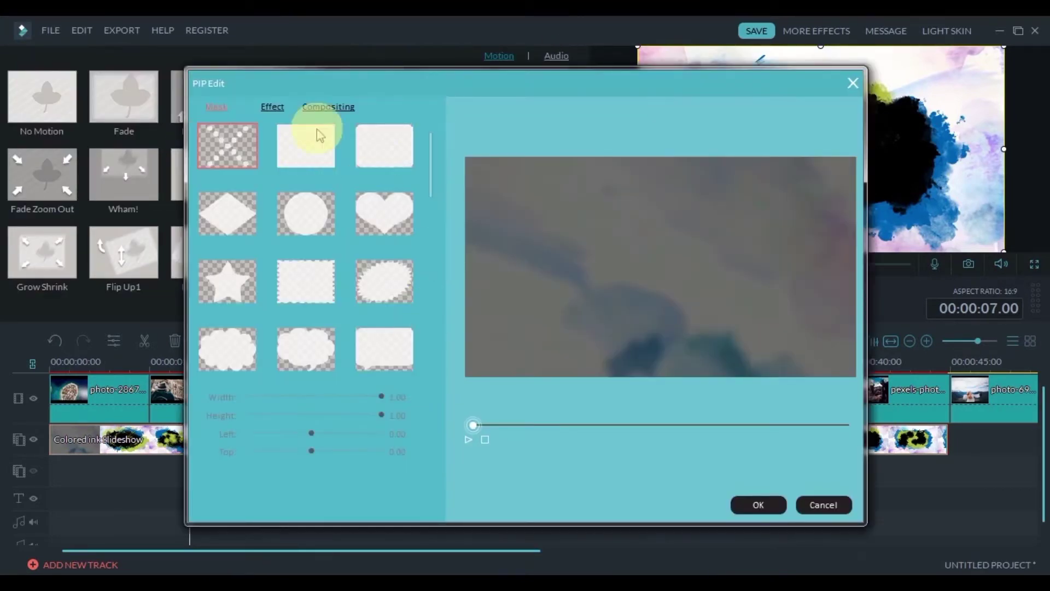
click(279, 109)
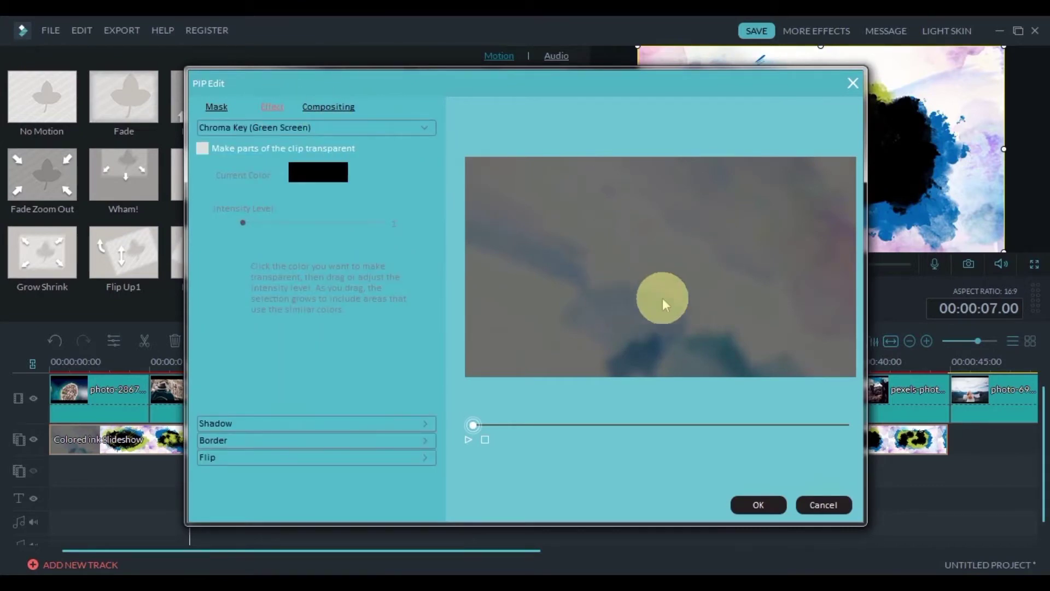
drag(536, 425, 504, 427)
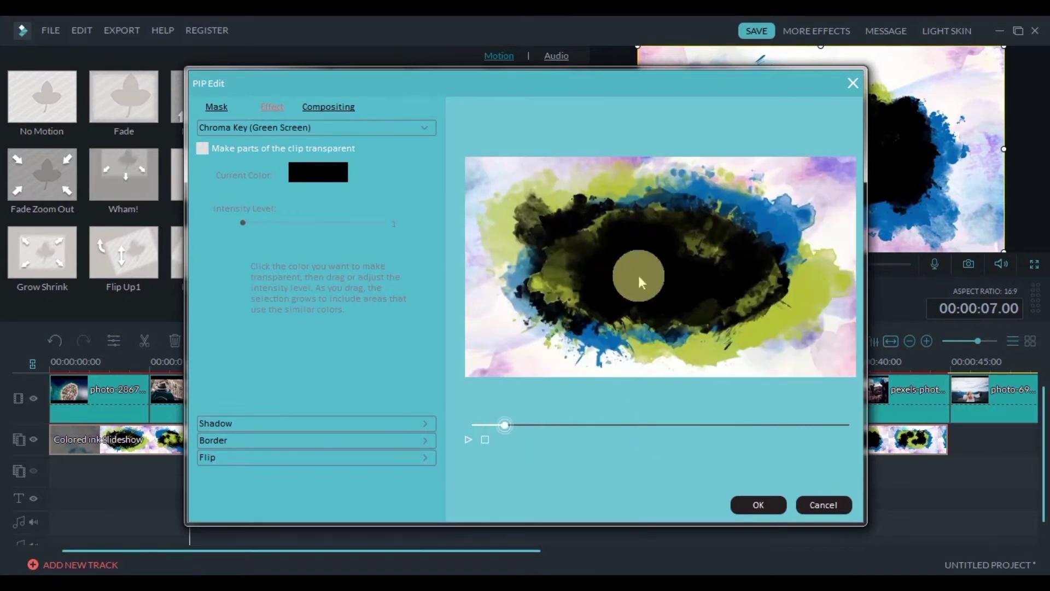
Step: Make the black ink transparent with the eyedropper at intensity 95 and preview it
click(202, 149)
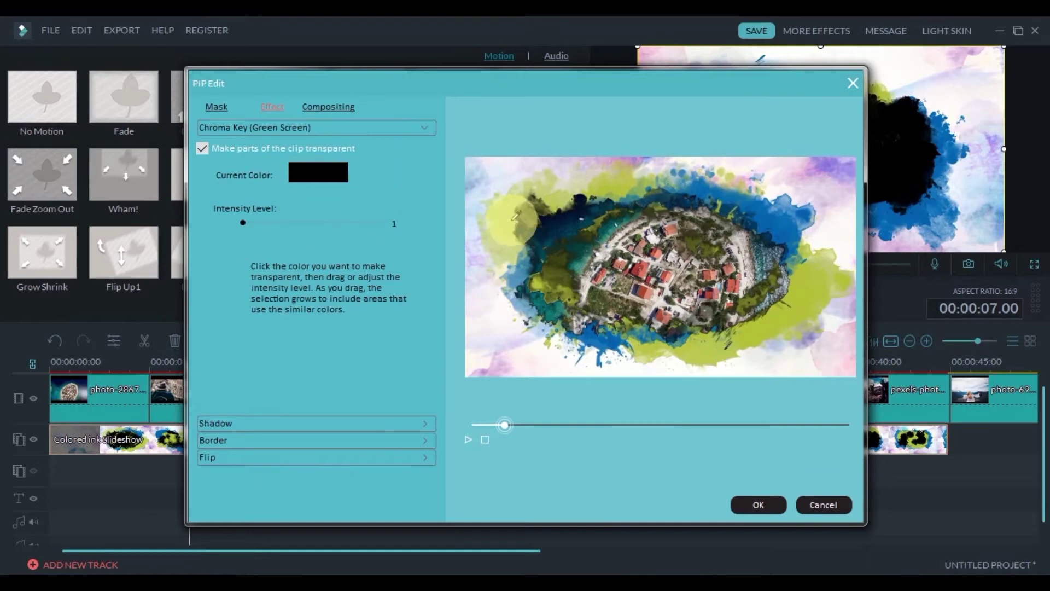
click(500, 213)
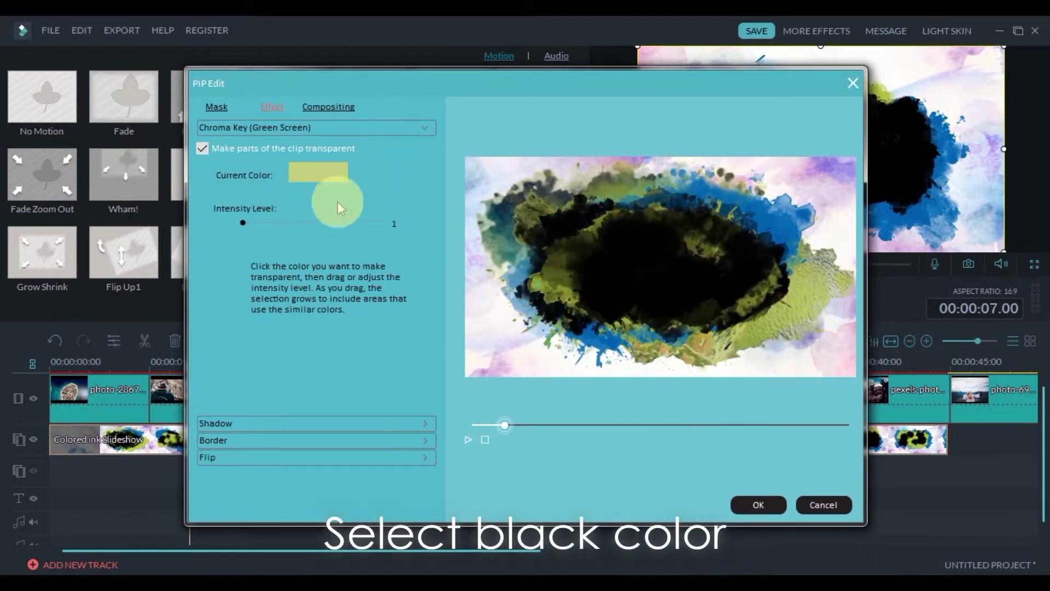
click(569, 229)
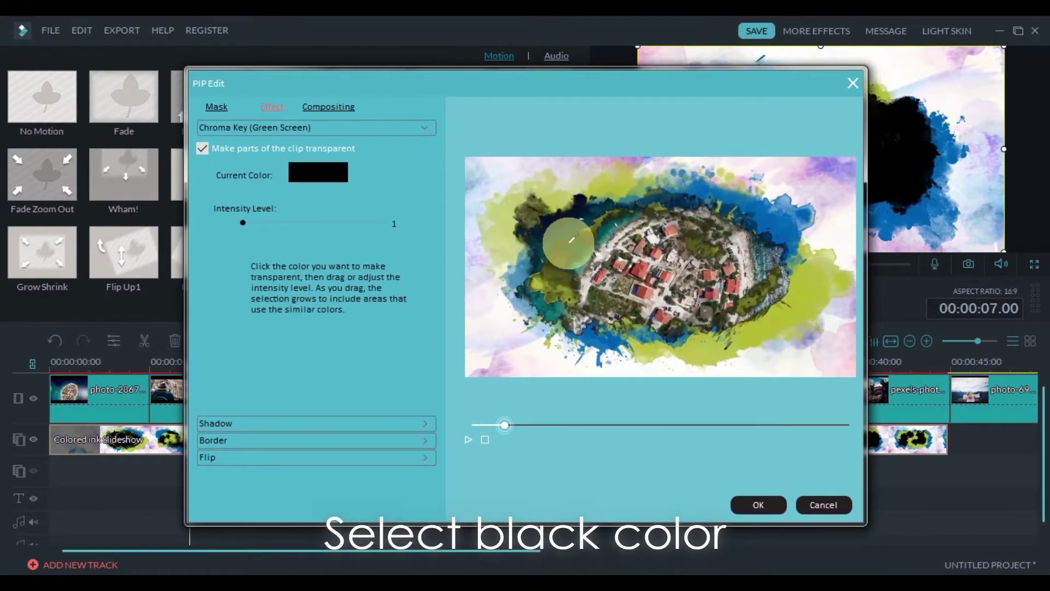
drag(241, 230, 367, 232)
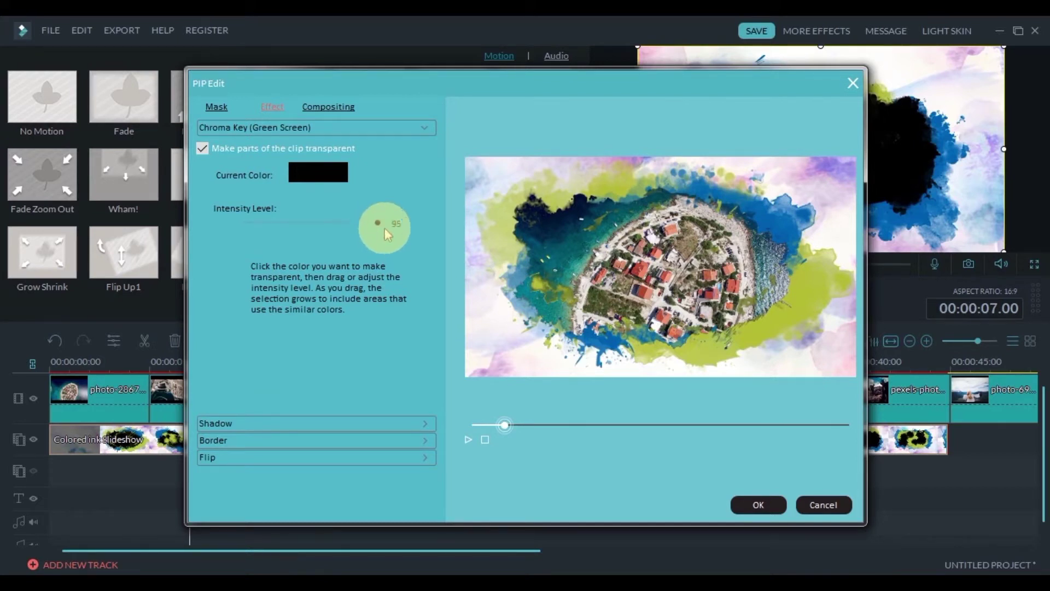
click(468, 440)
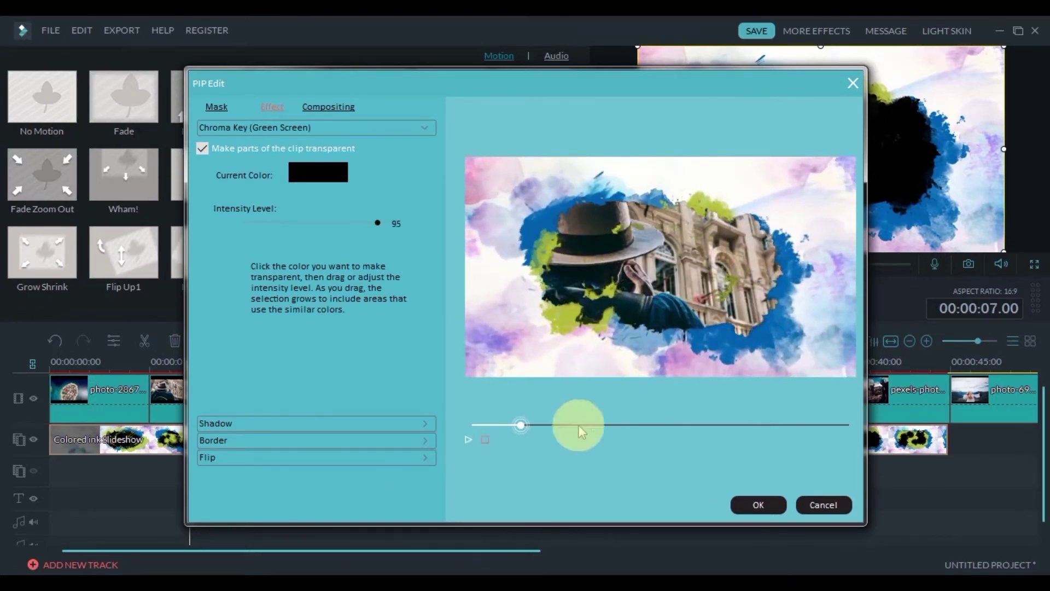
click(662, 264)
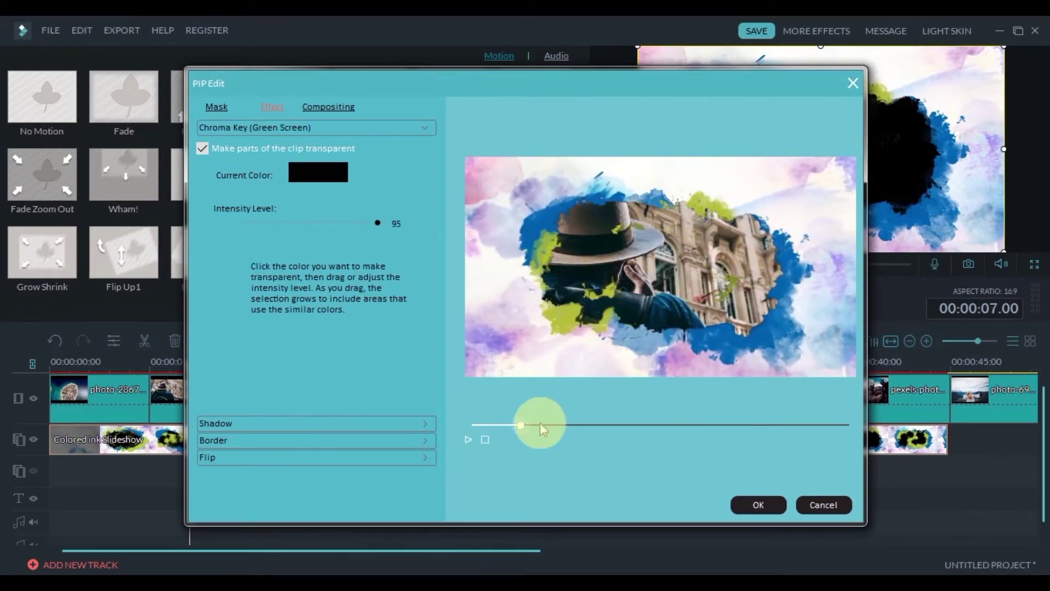
click(412, 424)
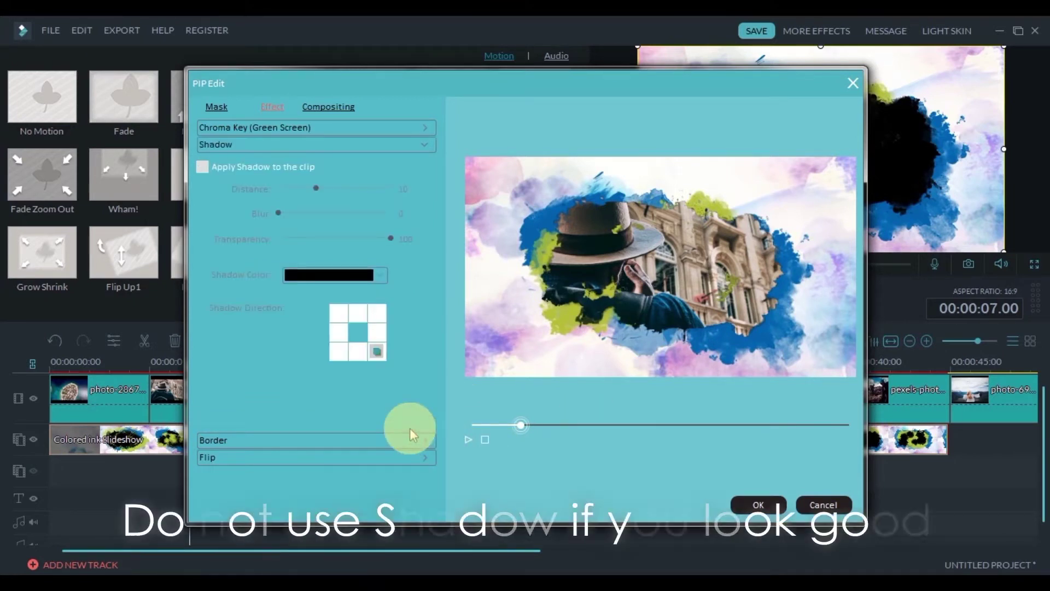
Step: Give the overlay a shadow with distance 1, blur 3 and transparency 1, then preview it
click(204, 170)
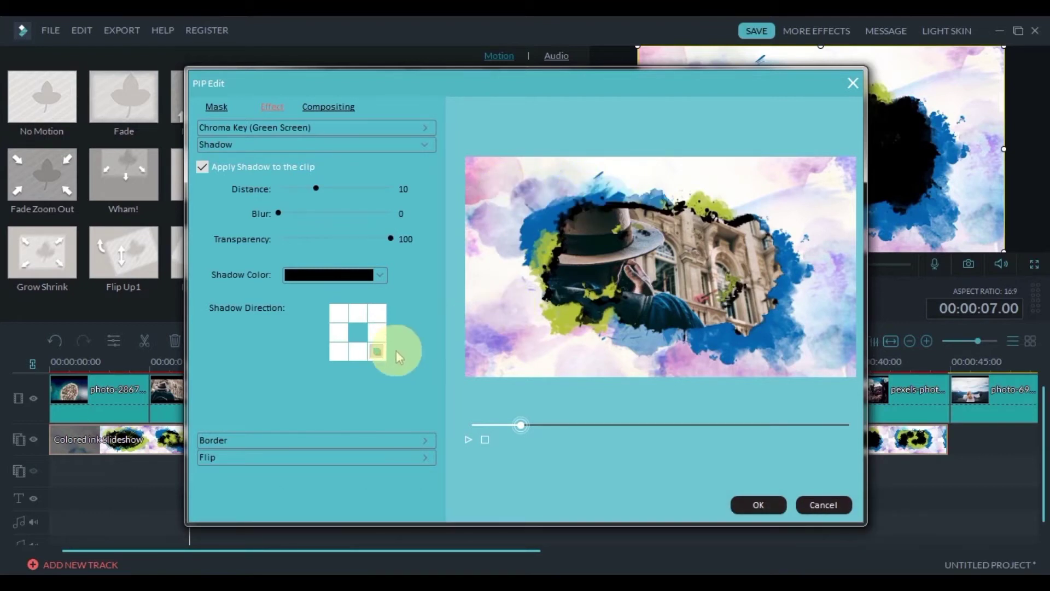
drag(316, 188, 296, 190)
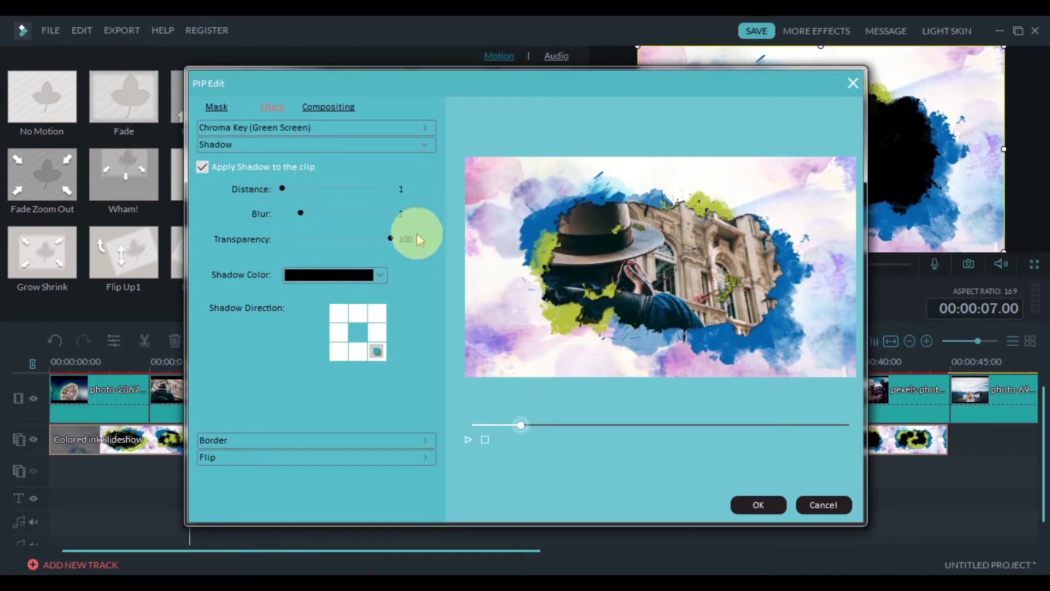
drag(385, 239, 283, 240)
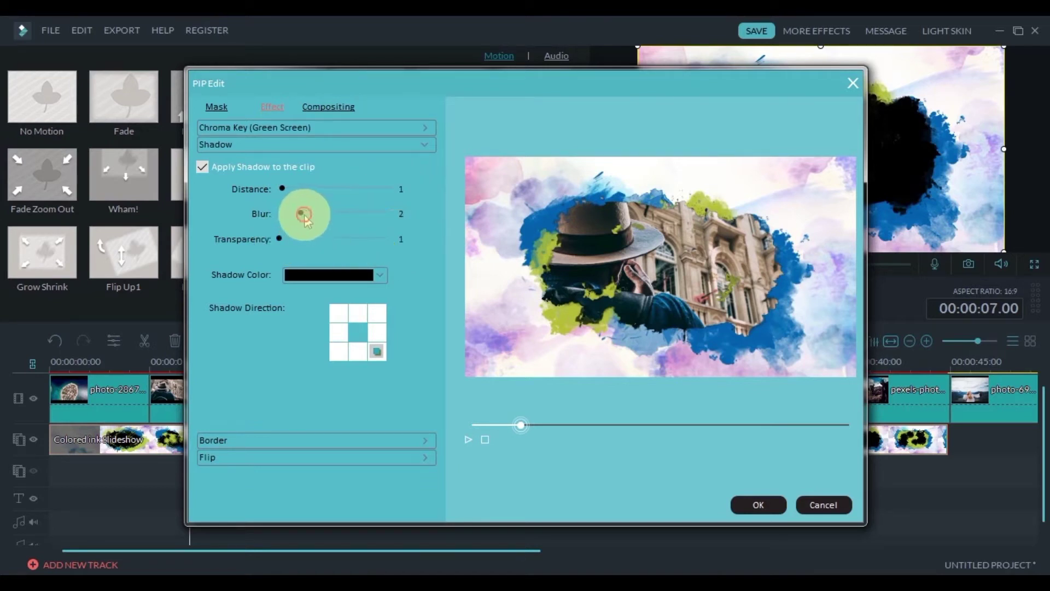
click(467, 437)
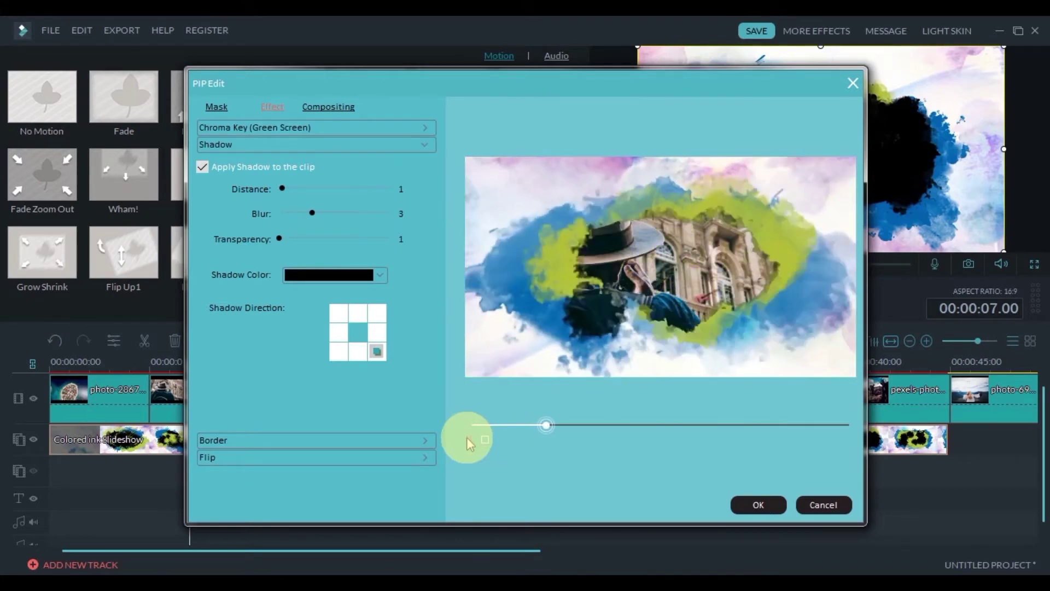
click(468, 439)
Step: Apply the shadow settings and play the slideshow from the start
click(757, 504)
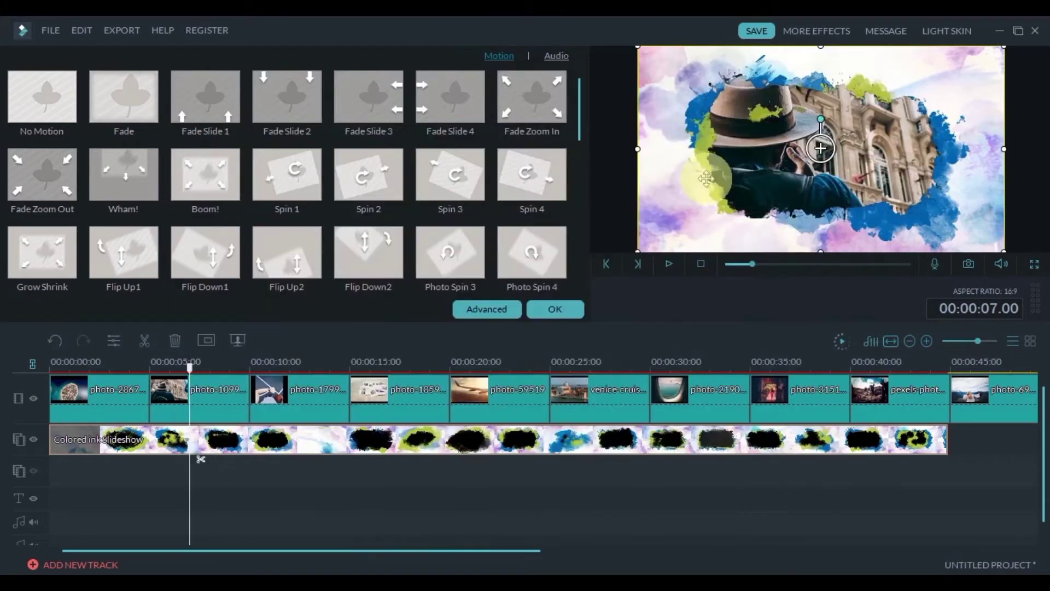
click(546, 311)
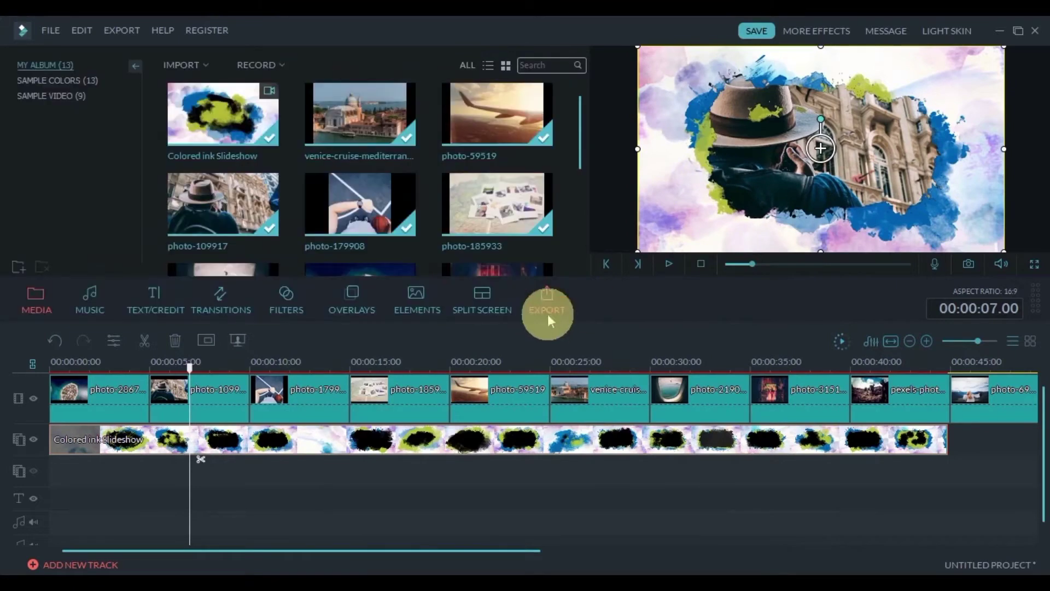
click(702, 263)
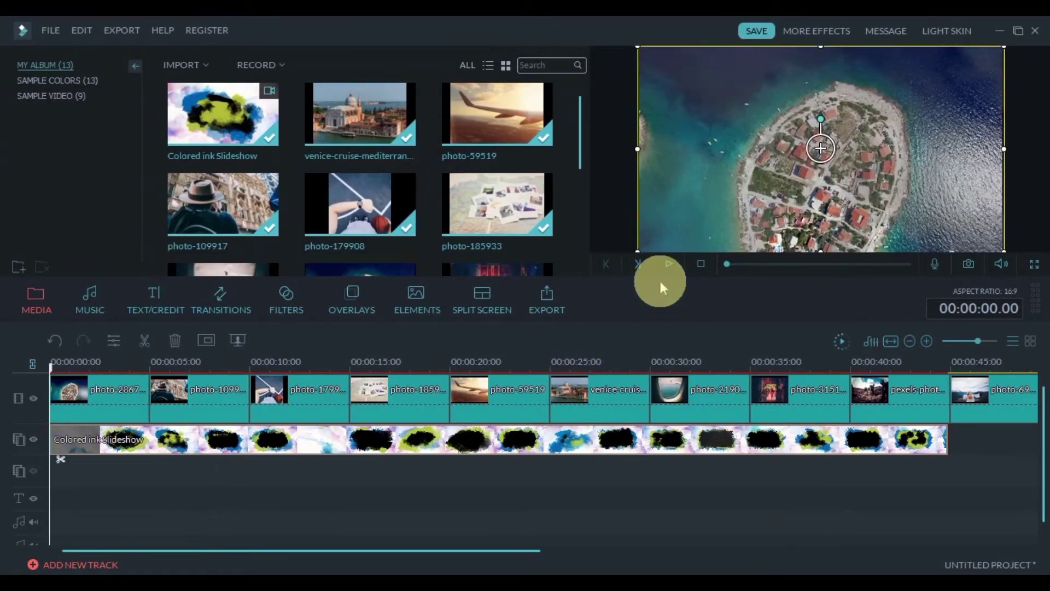
click(669, 264)
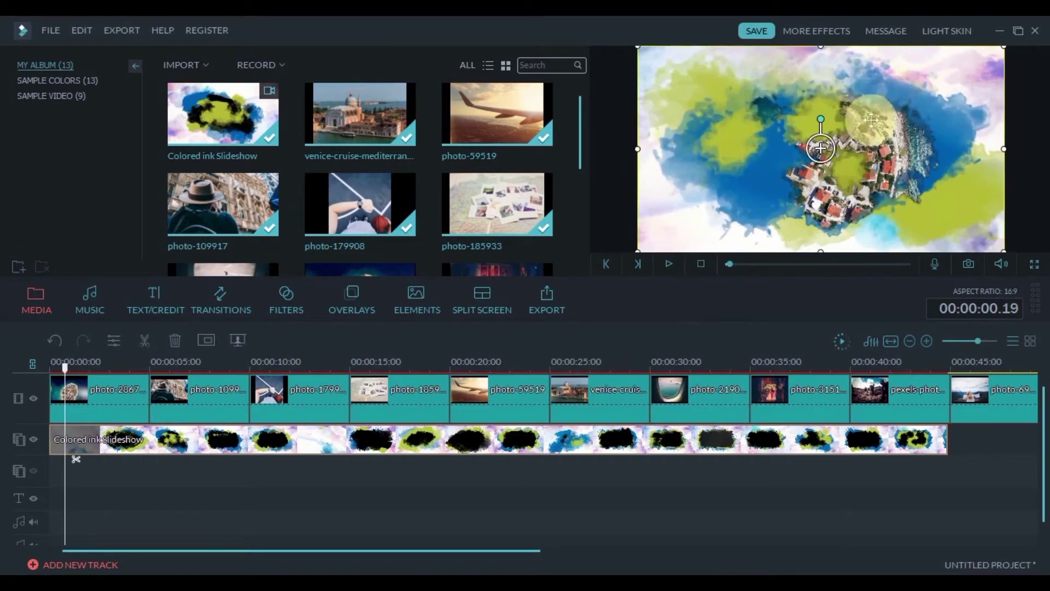
drag(978, 341, 984, 341)
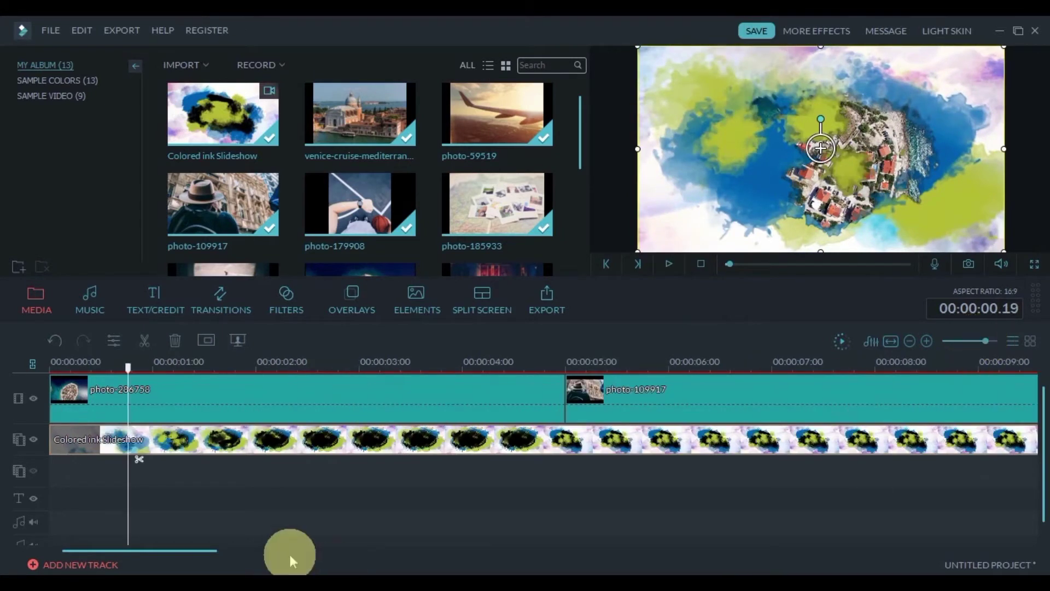
Step: Move the ink overlay clip to start at 0:00 and replay the opening seconds
click(62, 370)
click(51, 452)
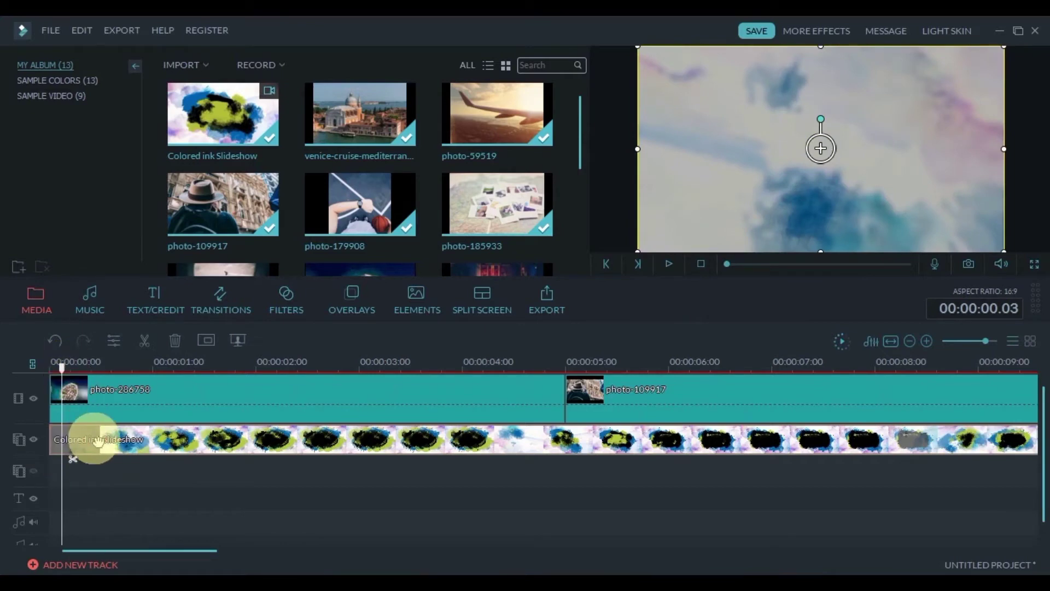
right_click(55, 443)
click(90, 435)
drag(169, 441, 117, 414)
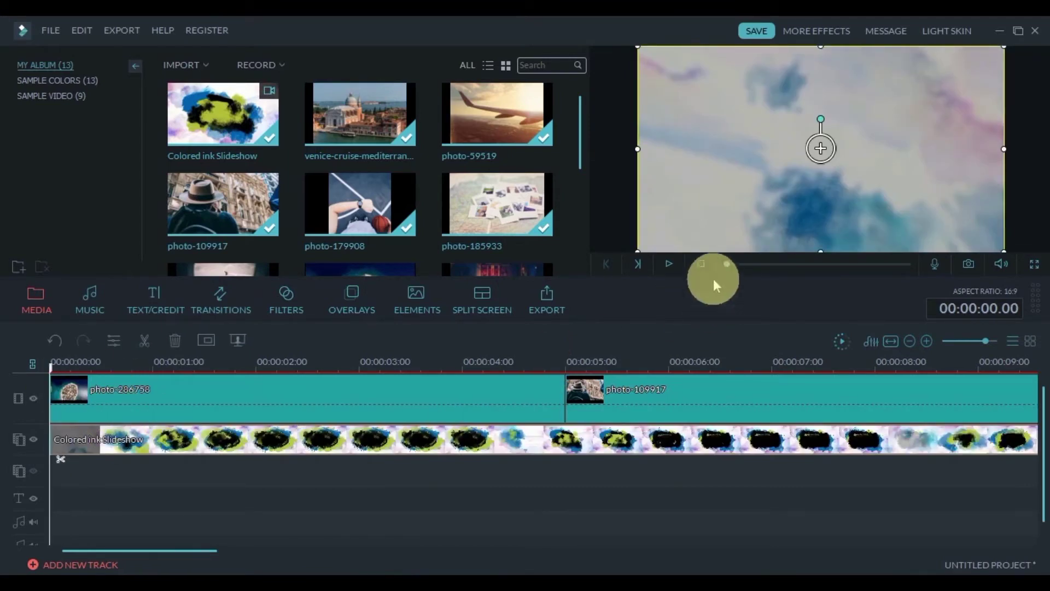
click(670, 263)
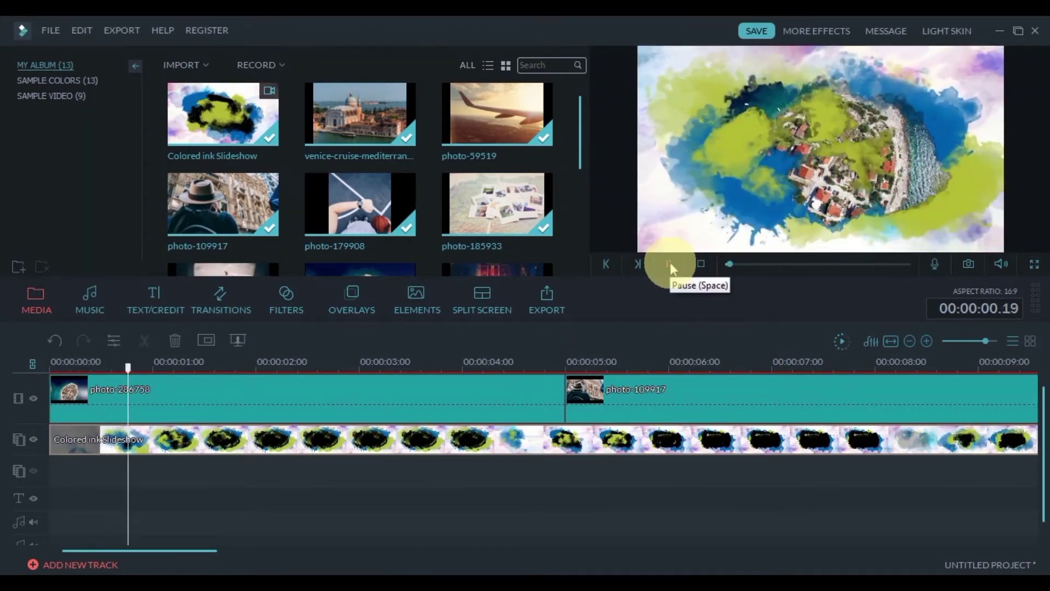
click(702, 265)
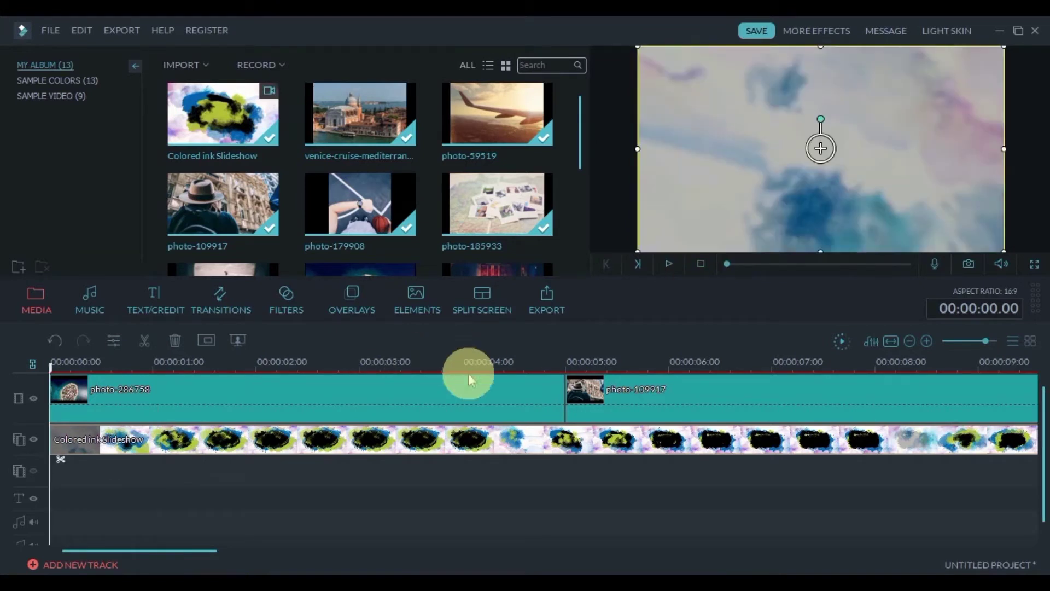
Step: Drag the Mild filter from the SHAKE category onto the opening five seconds and preview it
click(293, 307)
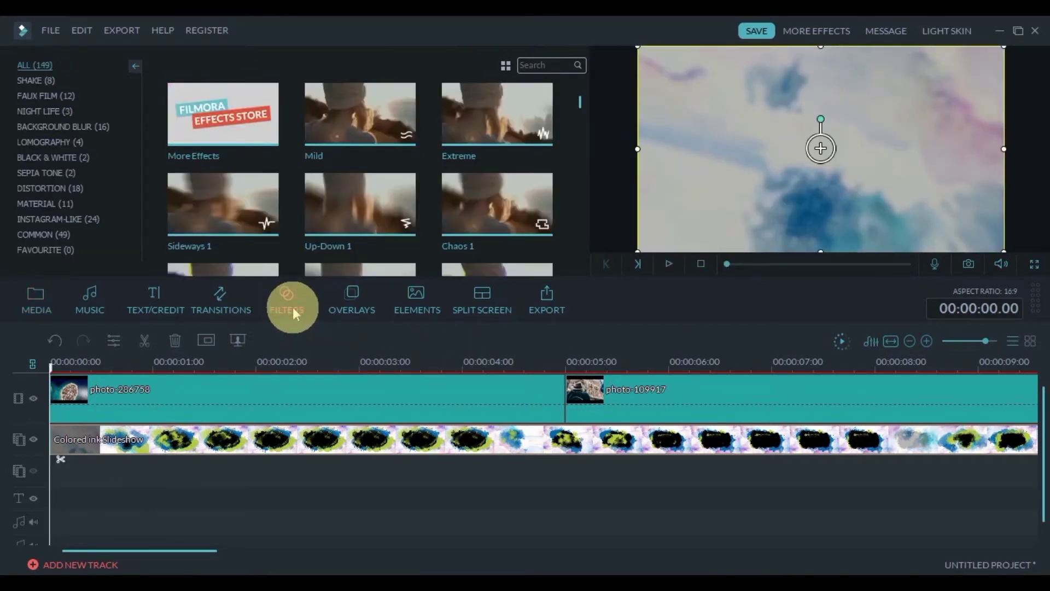
click(22, 85)
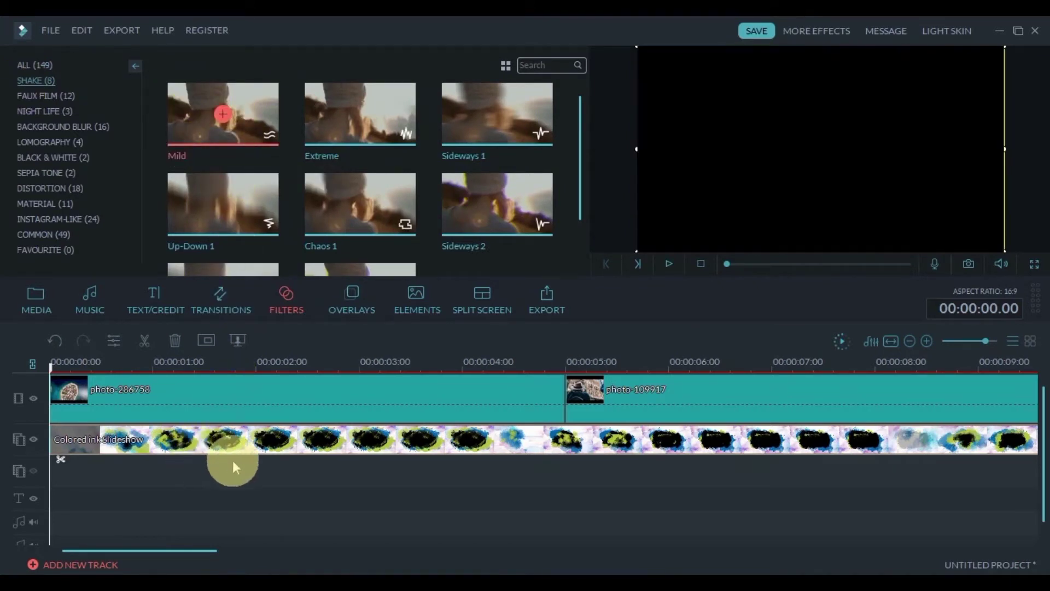
drag(224, 120, 426, 454)
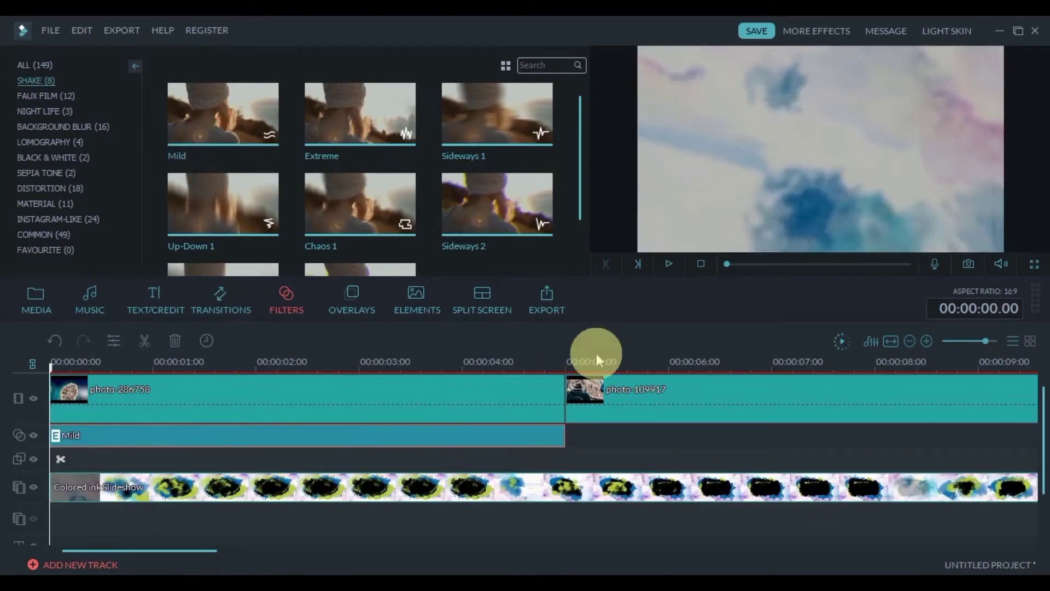
click(670, 264)
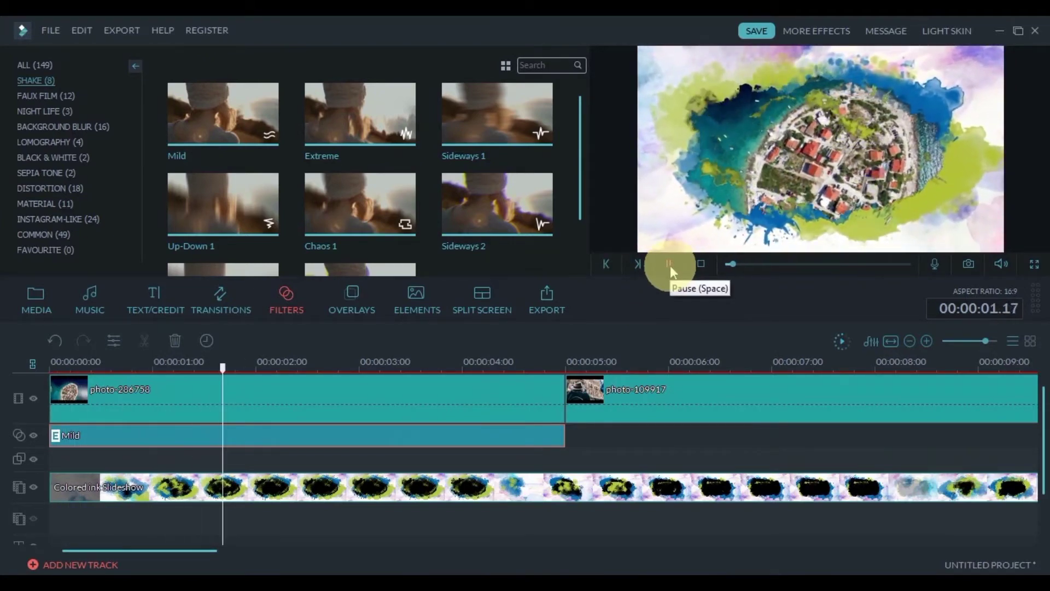
click(902, 222)
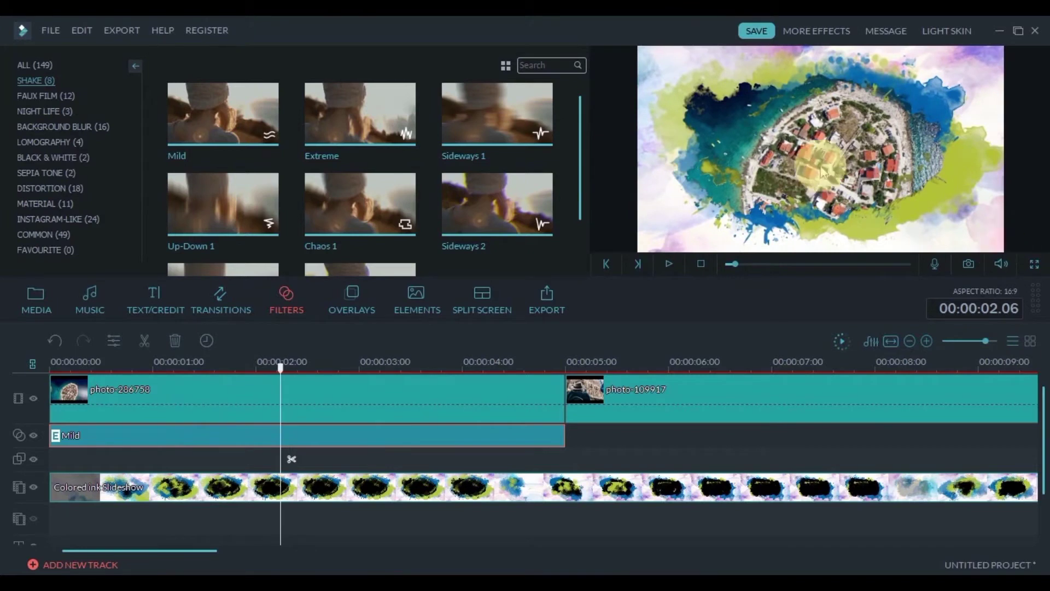
right_click(326, 435)
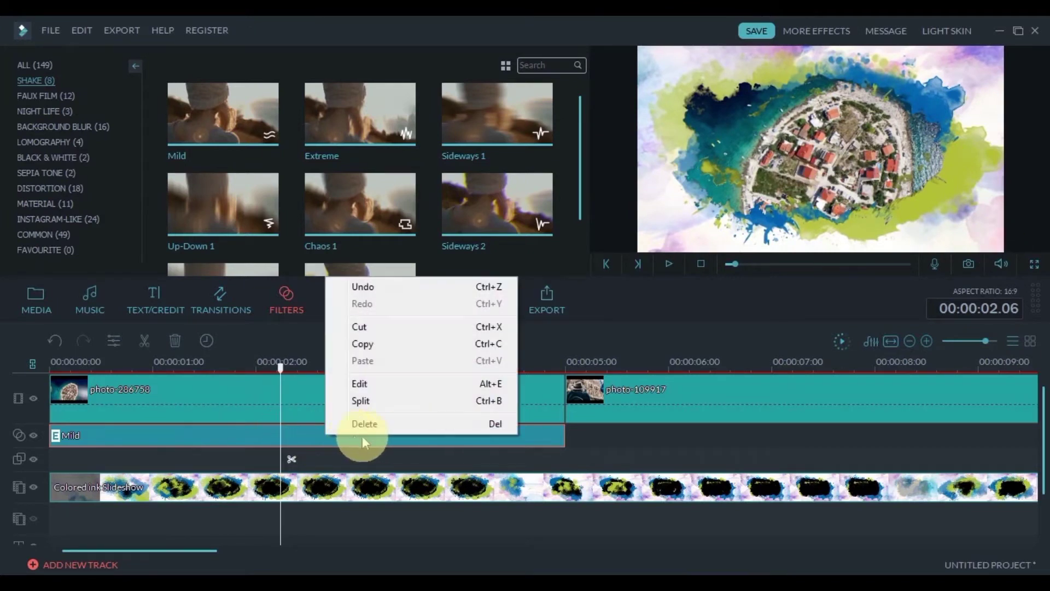
Step: Drop the Mild filter's shake frequency to 50, preview it, then set it to 68
click(366, 386)
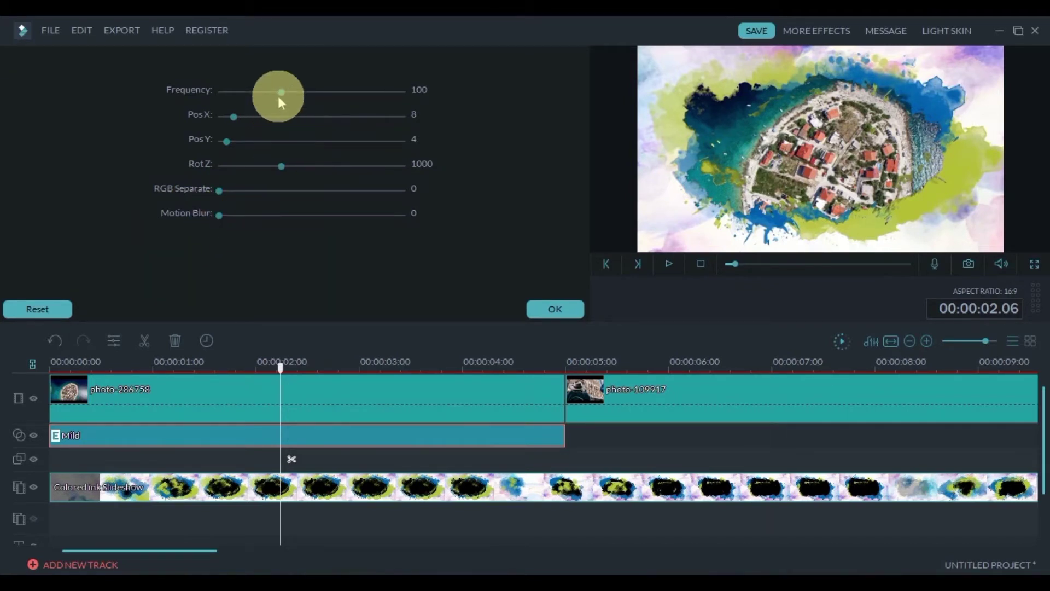
drag(279, 96, 249, 92)
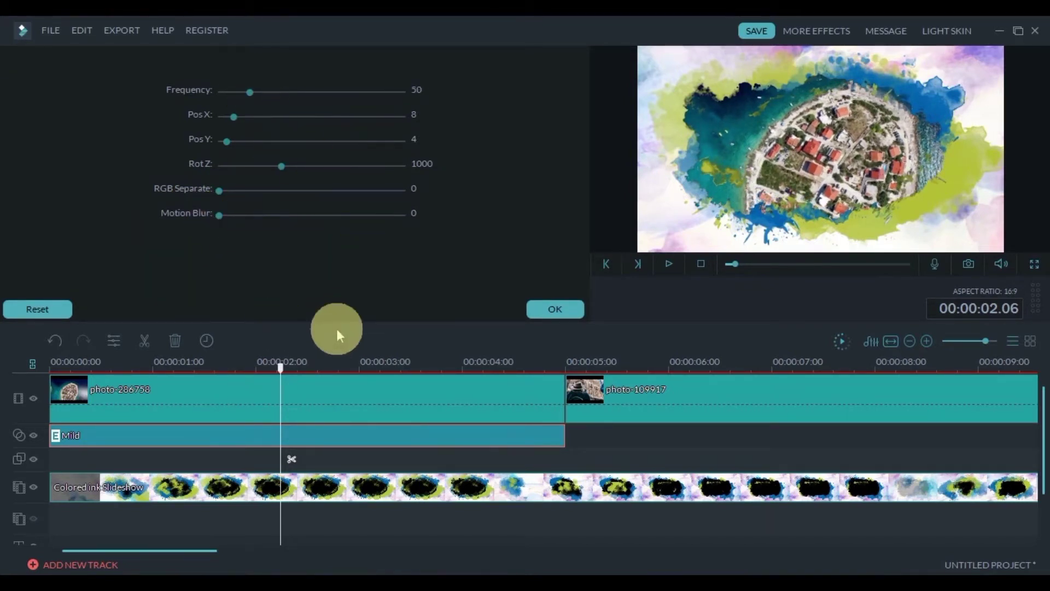
click(669, 264)
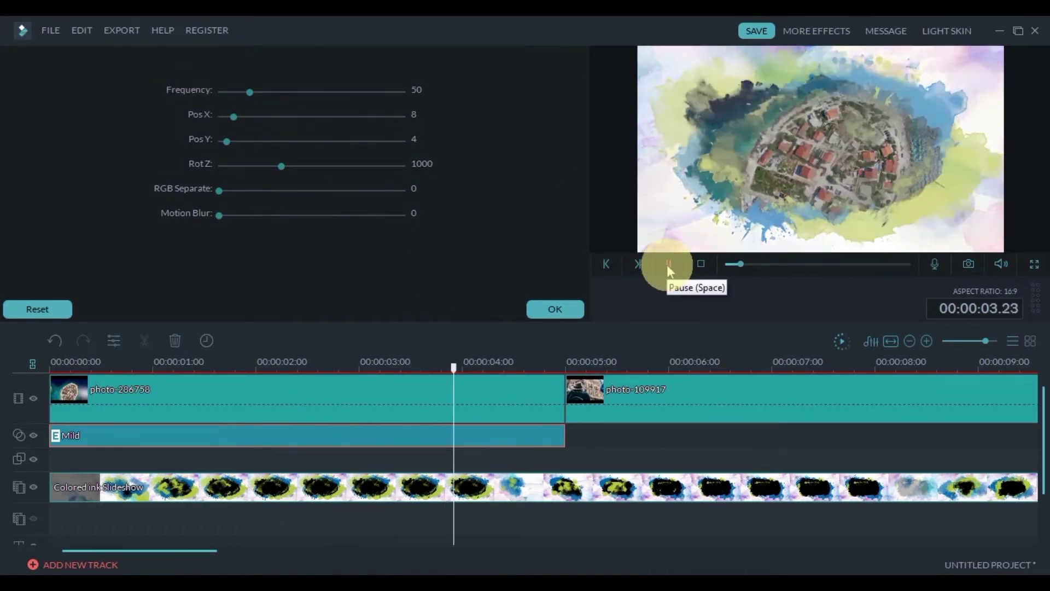
click(668, 267)
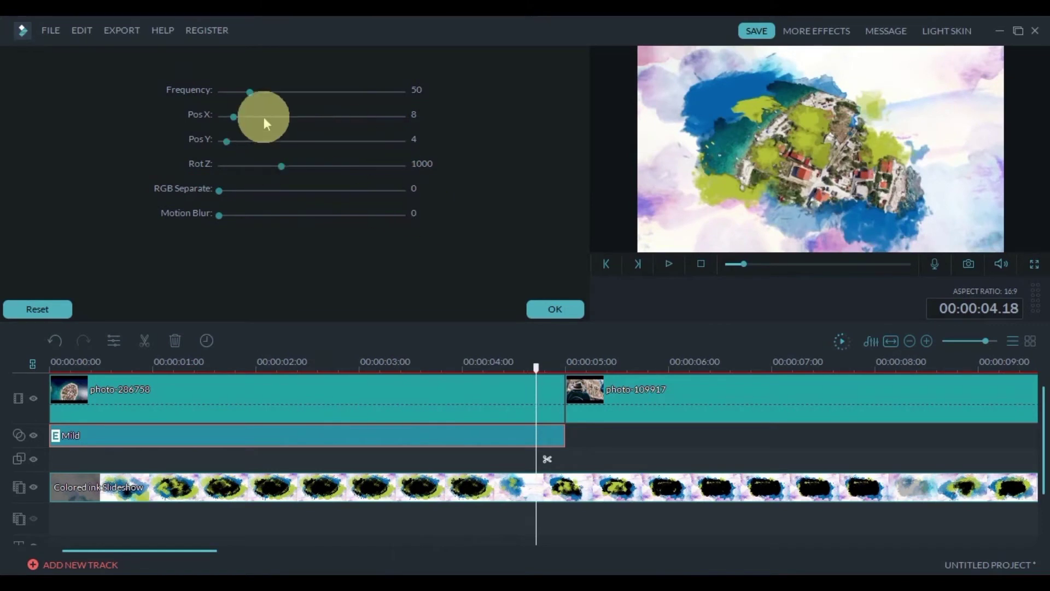
drag(251, 93, 263, 91)
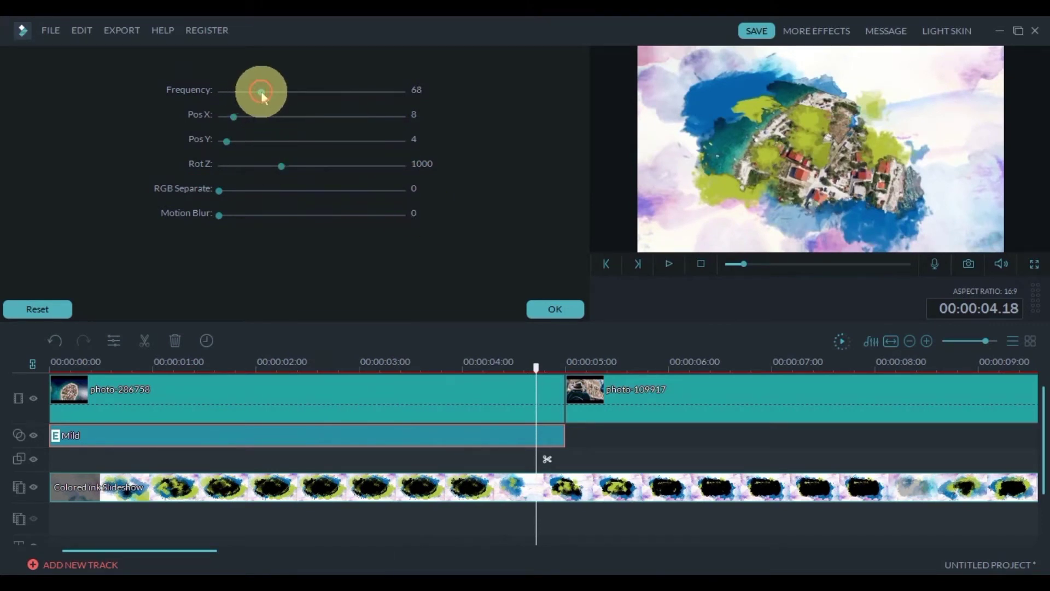
Step: Extend the Mild filter to the end of the photos and trim the last photo to the ink overlay
click(564, 317)
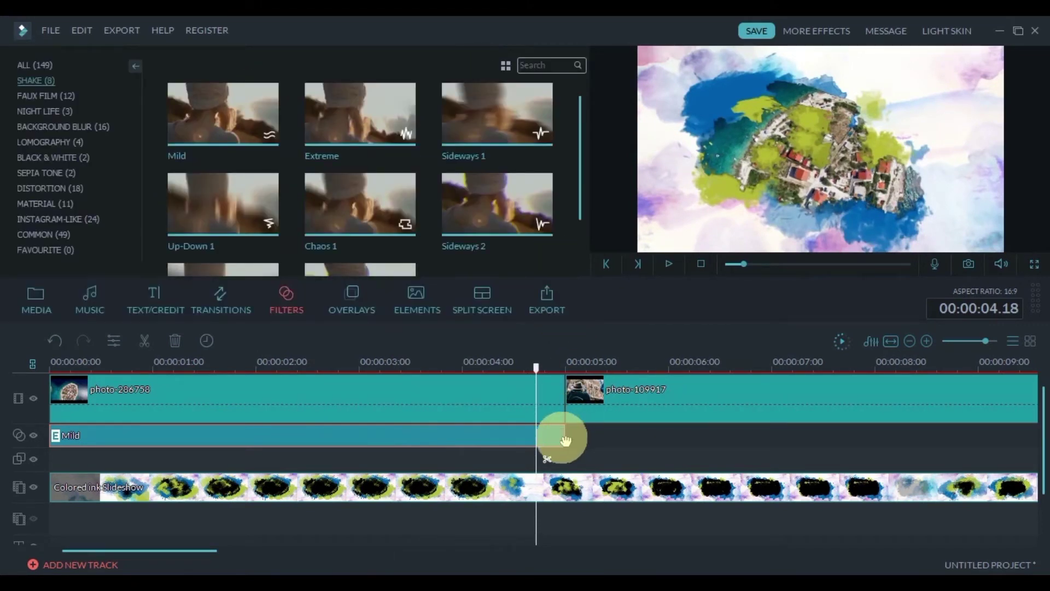
drag(977, 346, 968, 341)
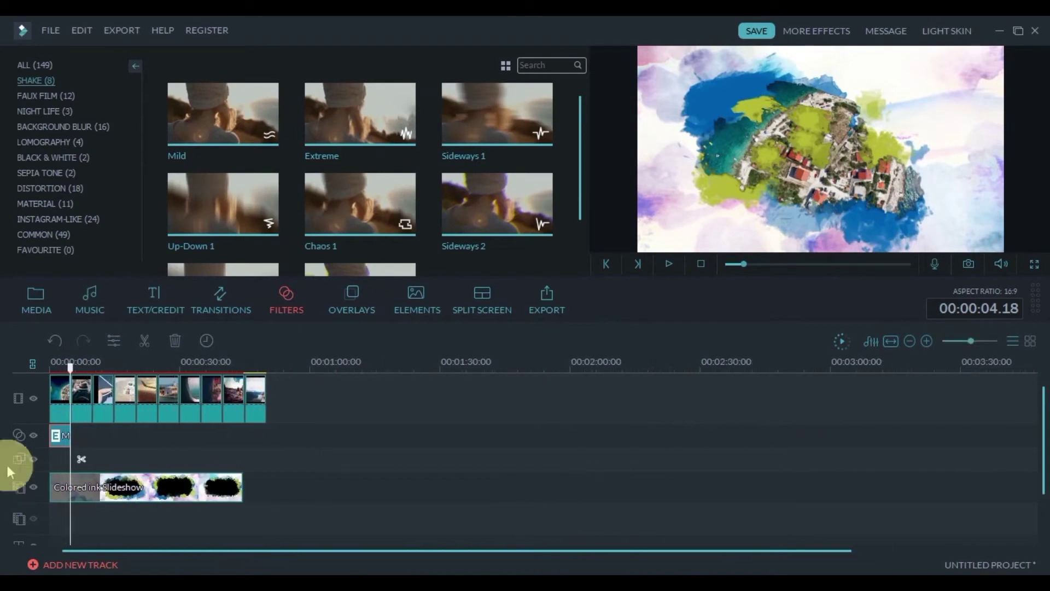
mouse_move(68, 437)
mouse_down()
mouse_move(267, 436)
mouse_move(244, 437)
mouse_up()
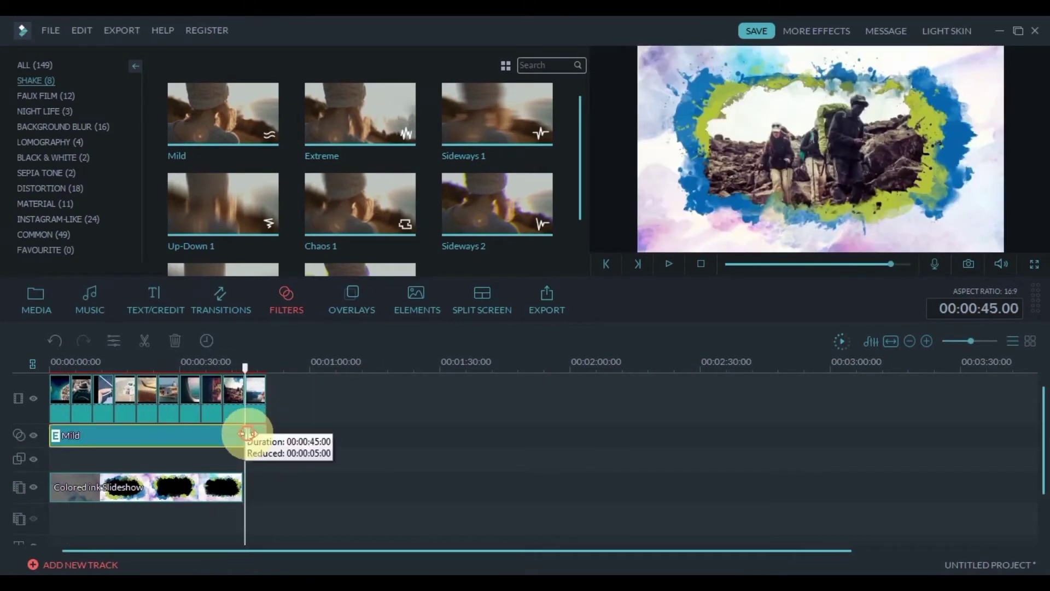
click(259, 409)
drag(266, 383, 244, 378)
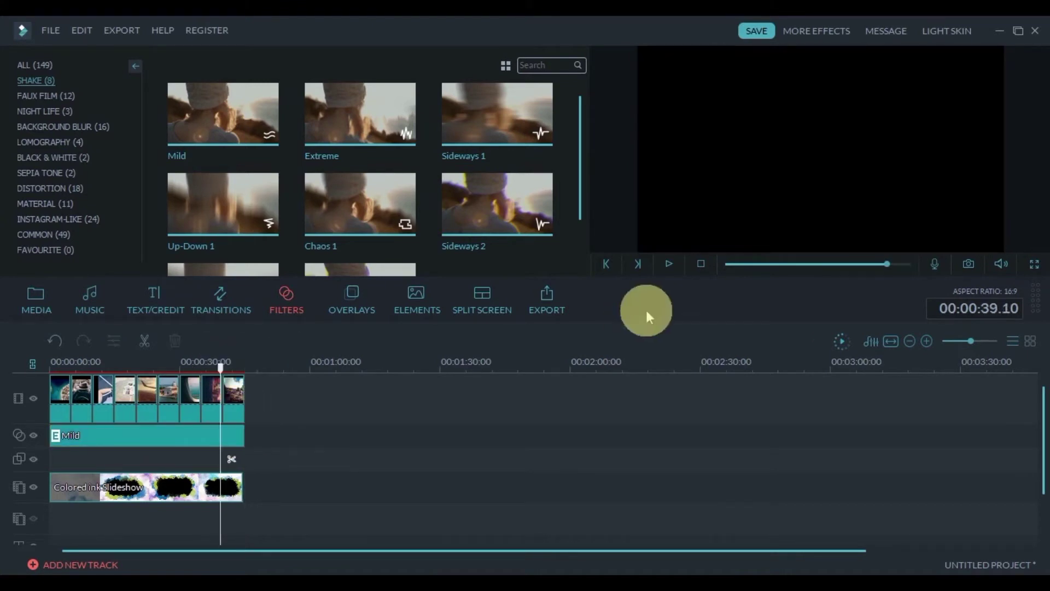
Step: Play the whole slideshow from the start to review it
click(701, 264)
click(670, 264)
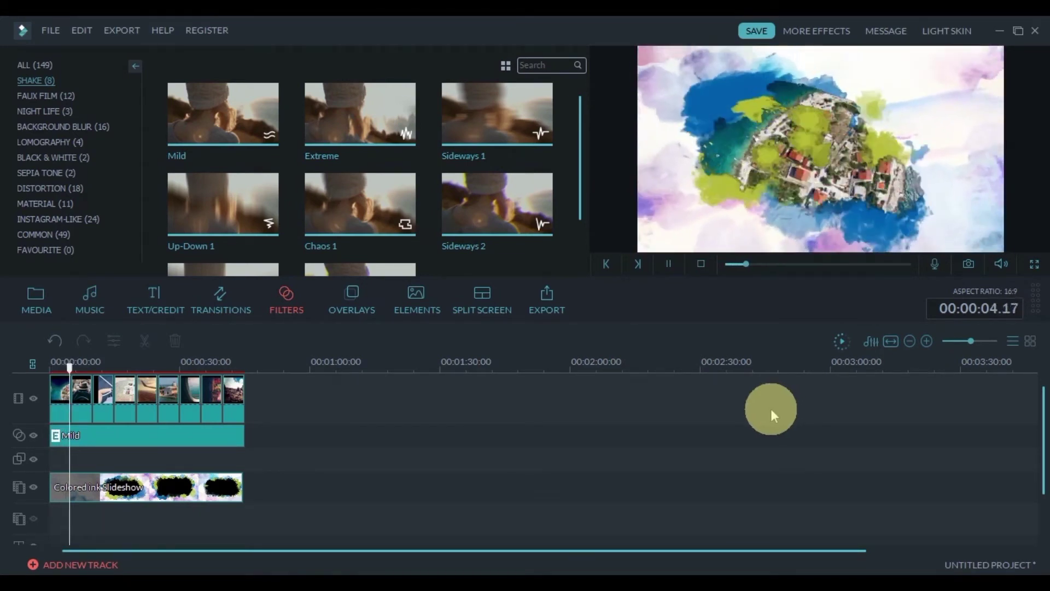
click(667, 264)
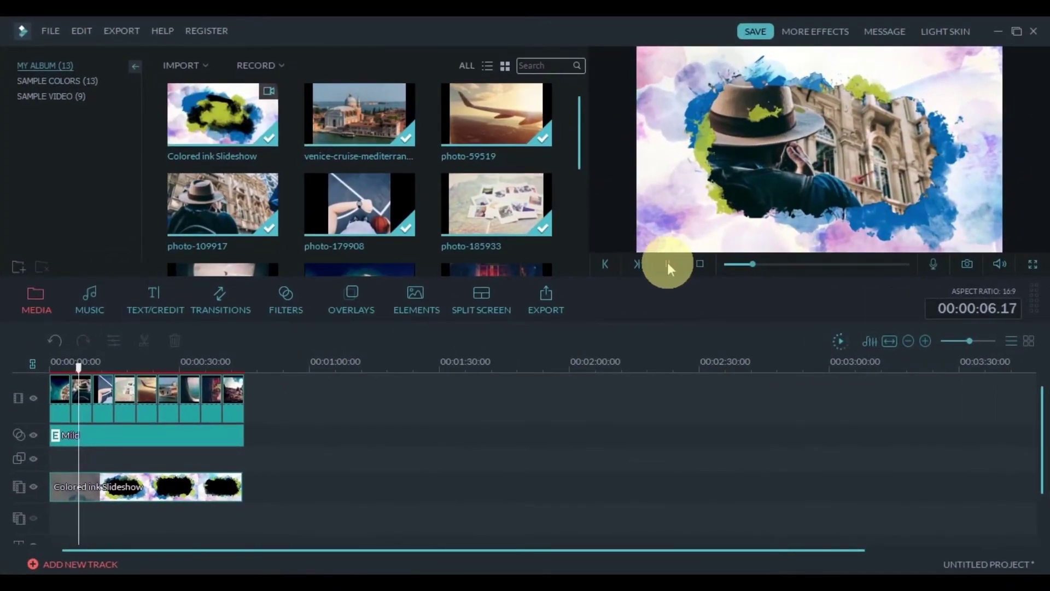
click(667, 263)
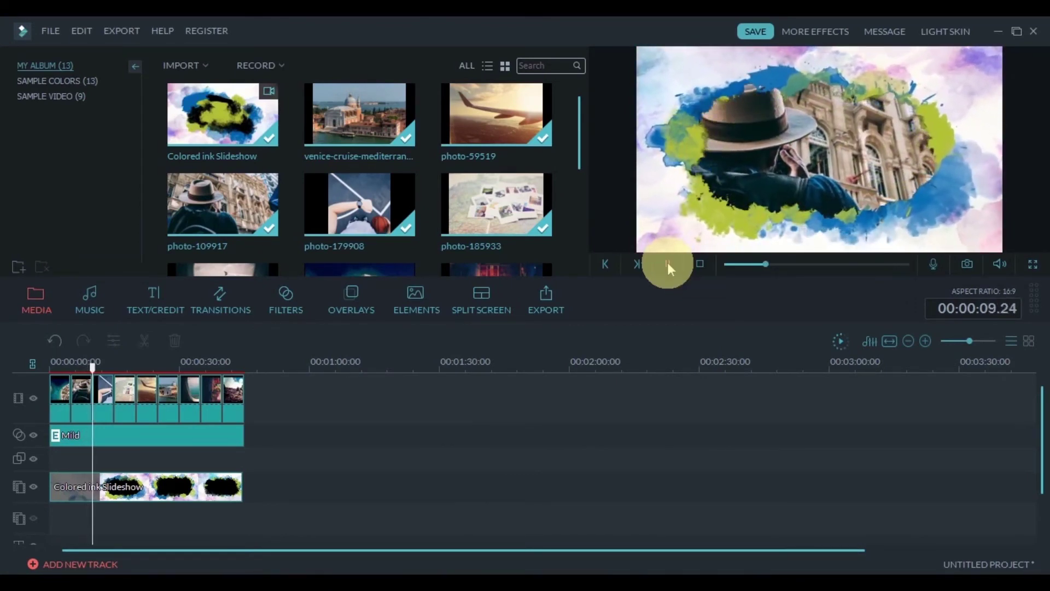
Step: Stop the slideshow preview and zoom the timeline in so the photo clips appear wider
click(668, 262)
click(830, 187)
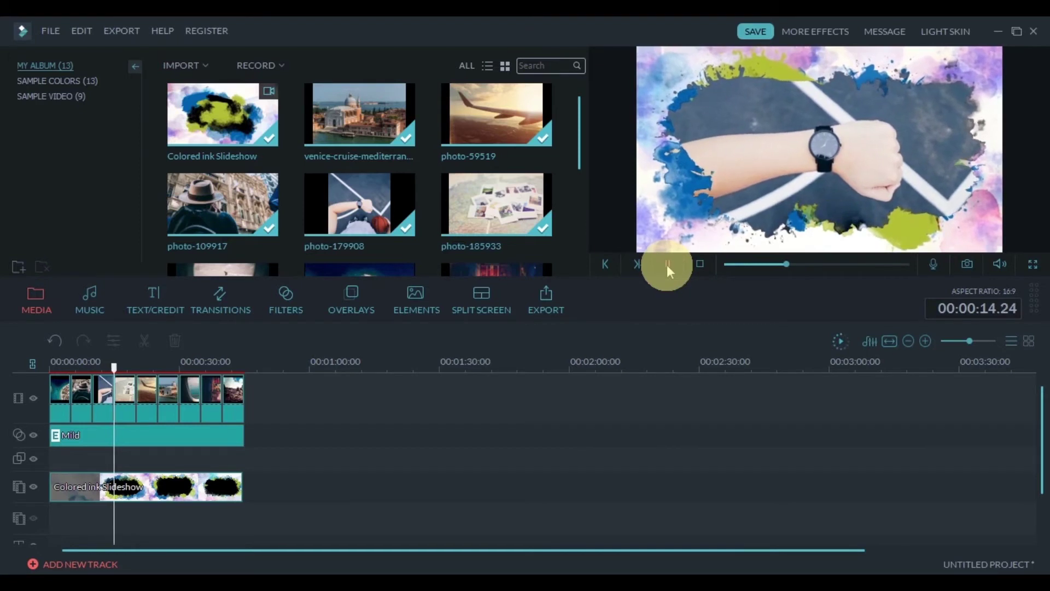
click(667, 265)
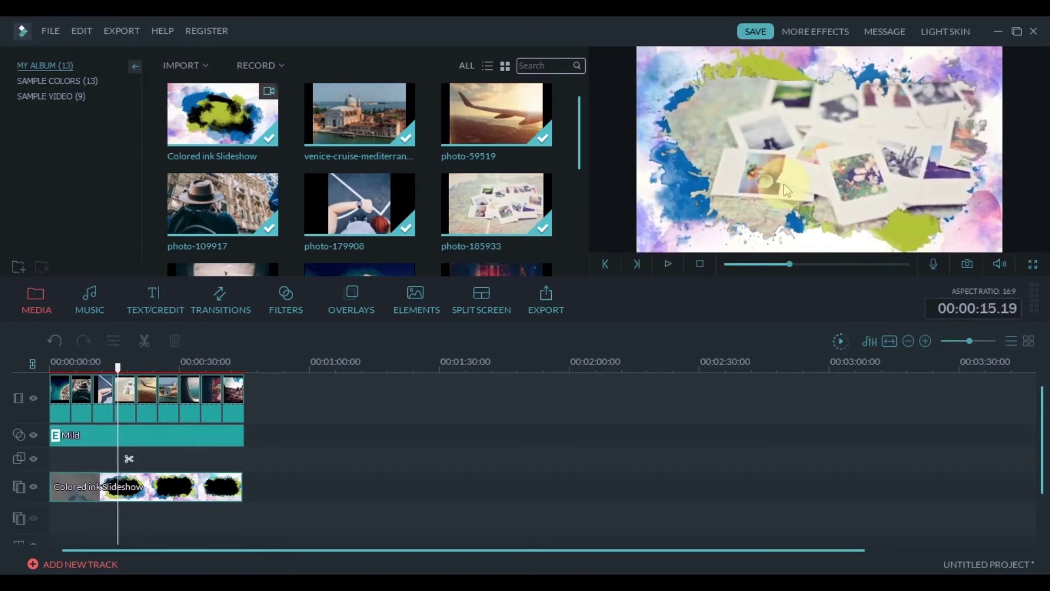
drag(969, 342, 978, 343)
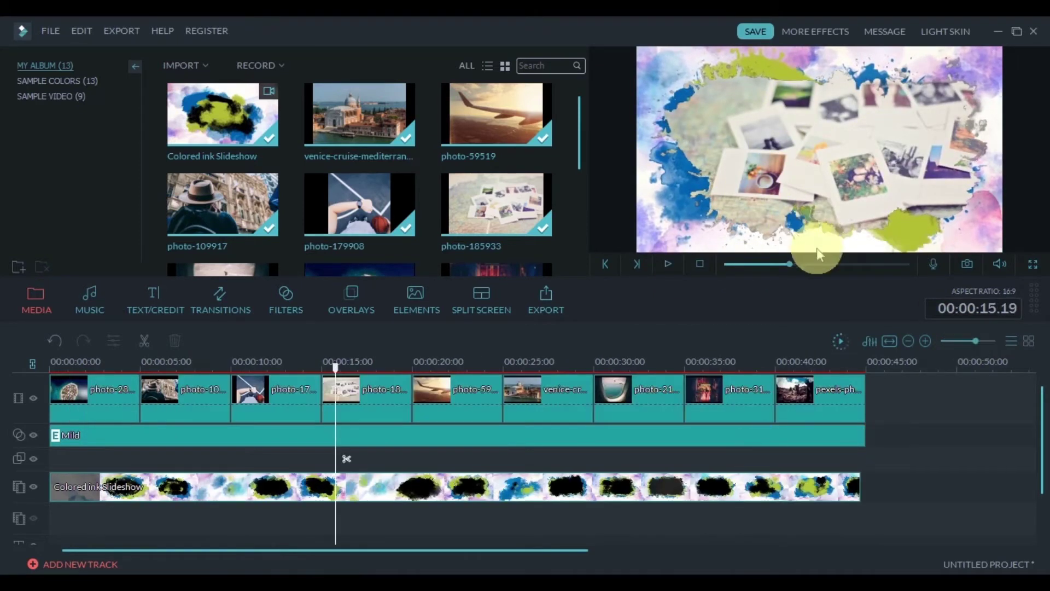
Step: Scrub the playhead to about 00:00:04.05, where the first photo's ink reveal ends
click(114, 387)
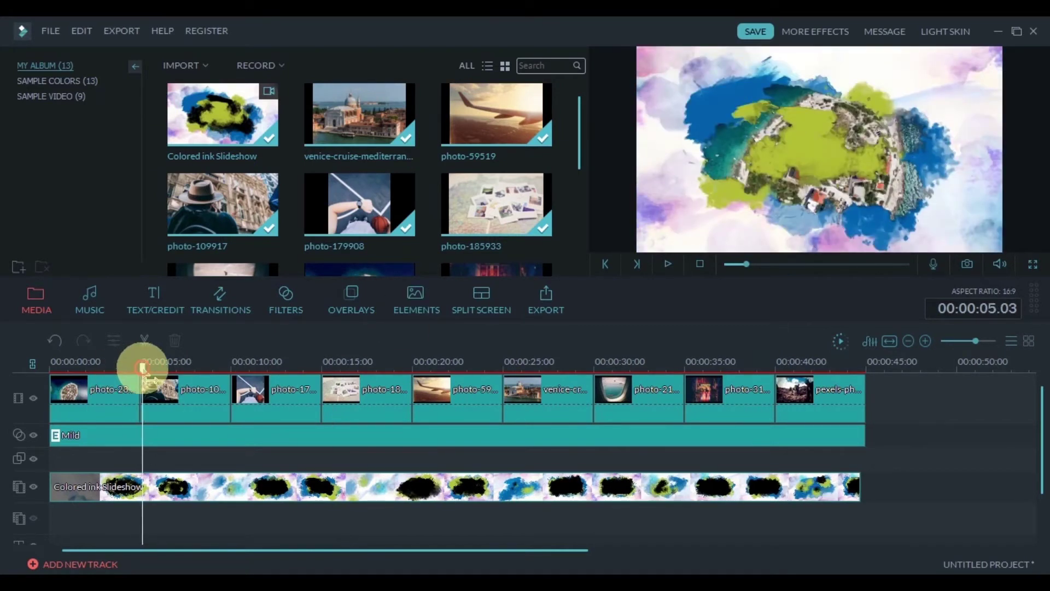
drag(141, 368, 136, 367)
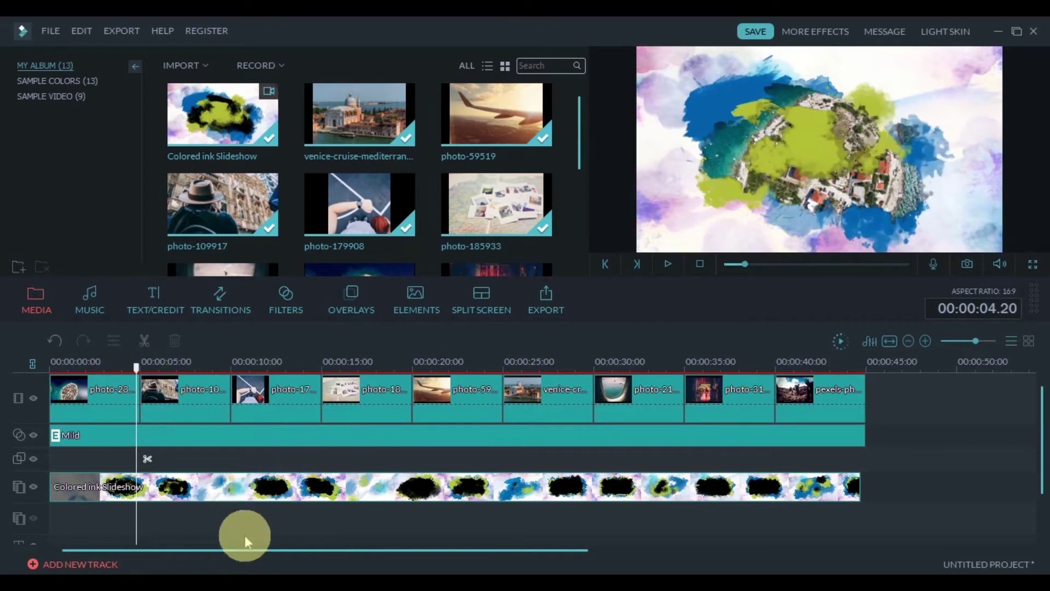
click(100, 371)
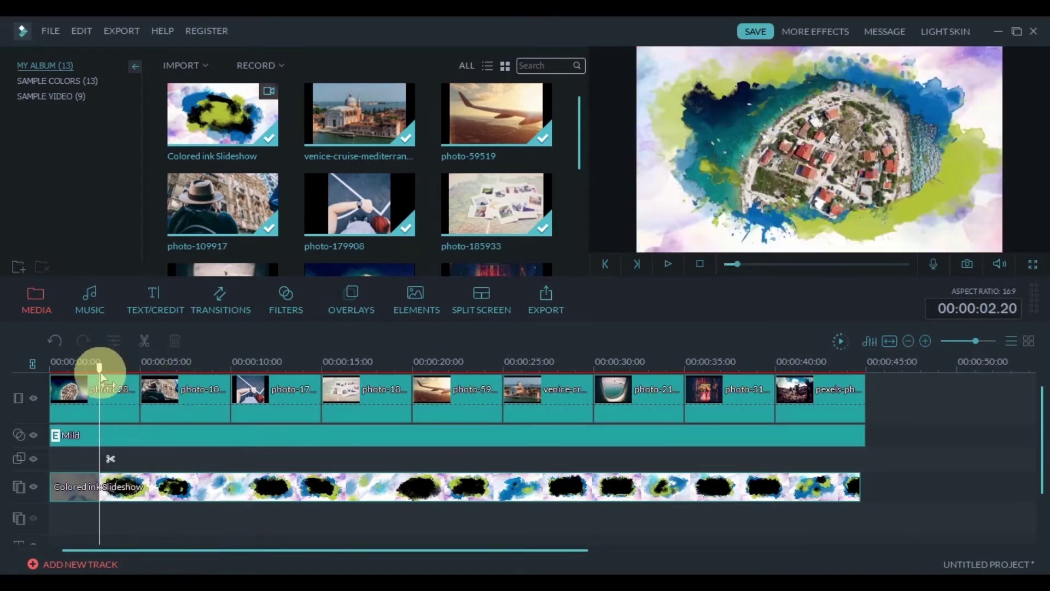
mouse_move(101, 369)
mouse_down()
mouse_move(131, 377)
mouse_move(125, 370)
mouse_up()
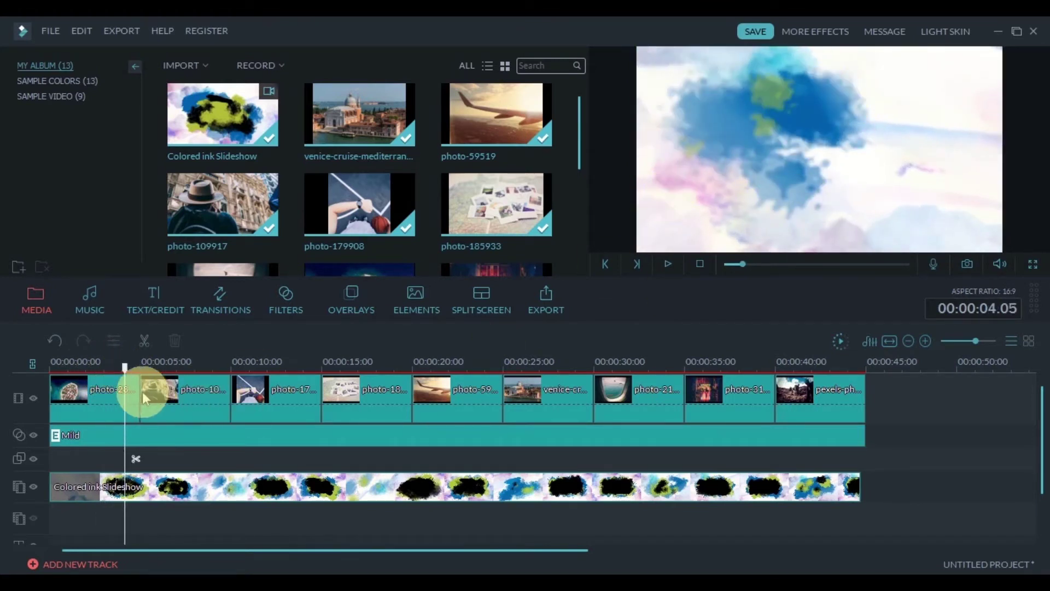
Step: Split the first photo clip at the ink transition and delete its tail piece
click(137, 395)
click(136, 457)
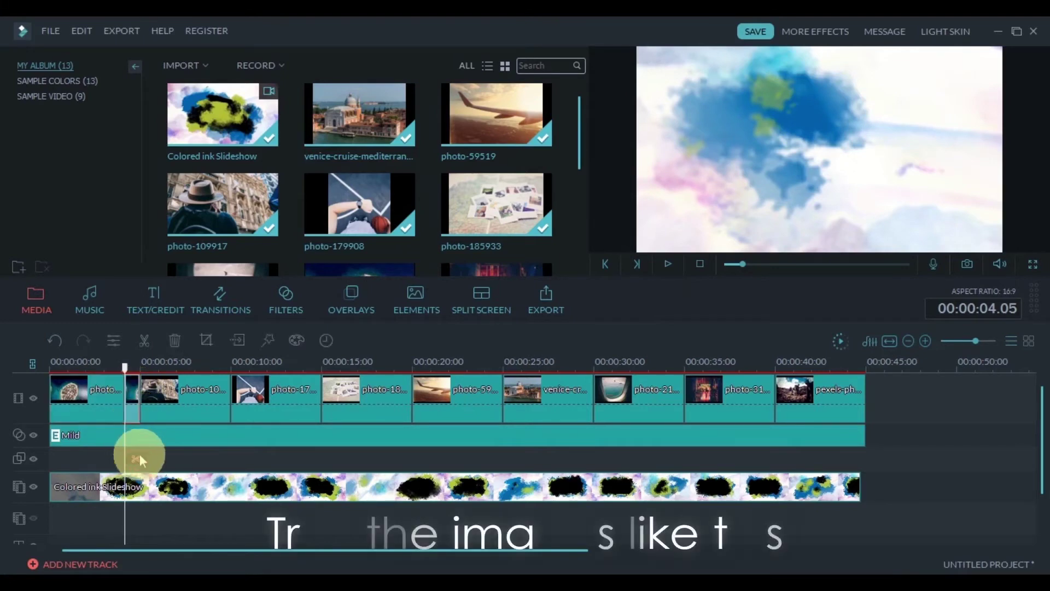
right_click(131, 408)
click(158, 396)
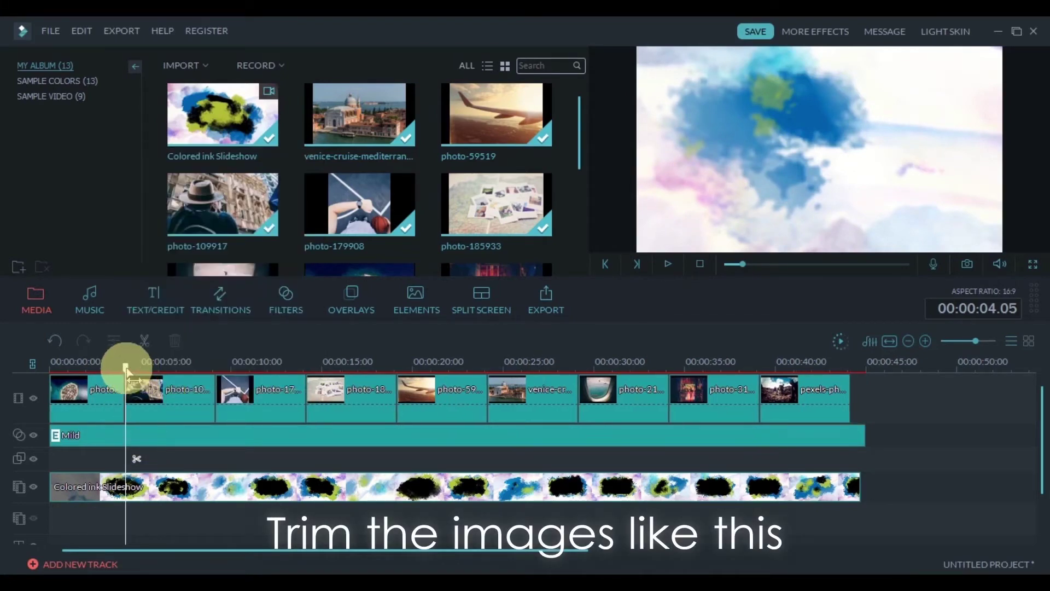
Step: Split the second photo clip at its ink transition and delete the extra piece
drag(126, 368, 198, 368)
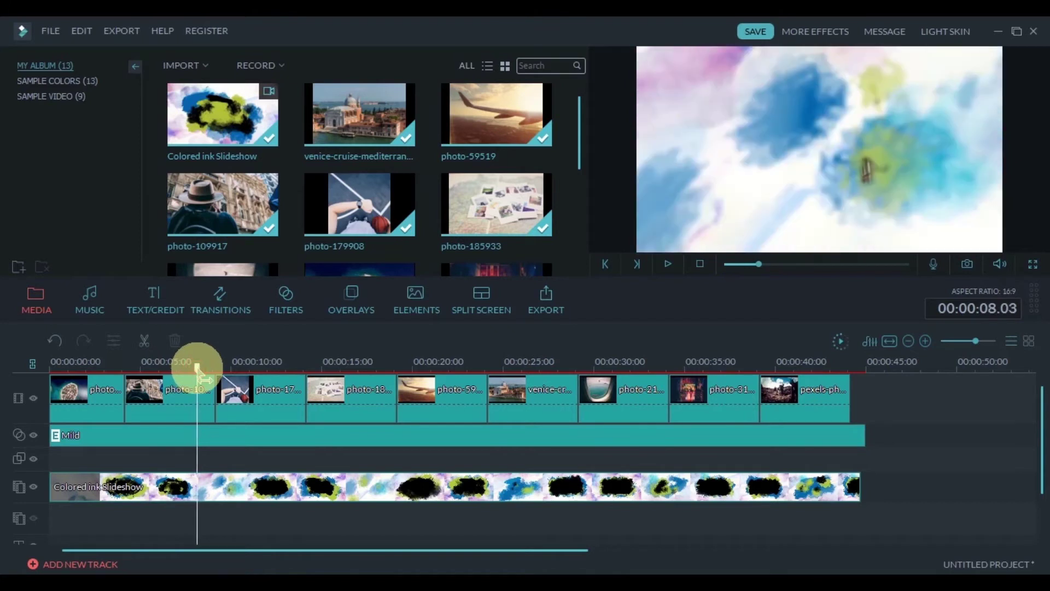
click(604, 264)
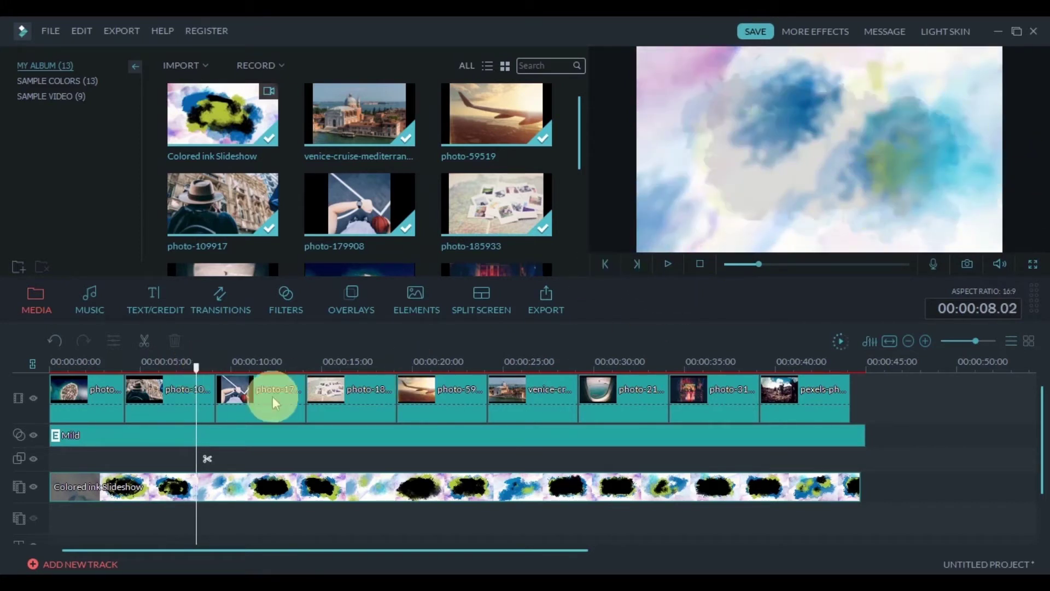
click(194, 389)
click(207, 460)
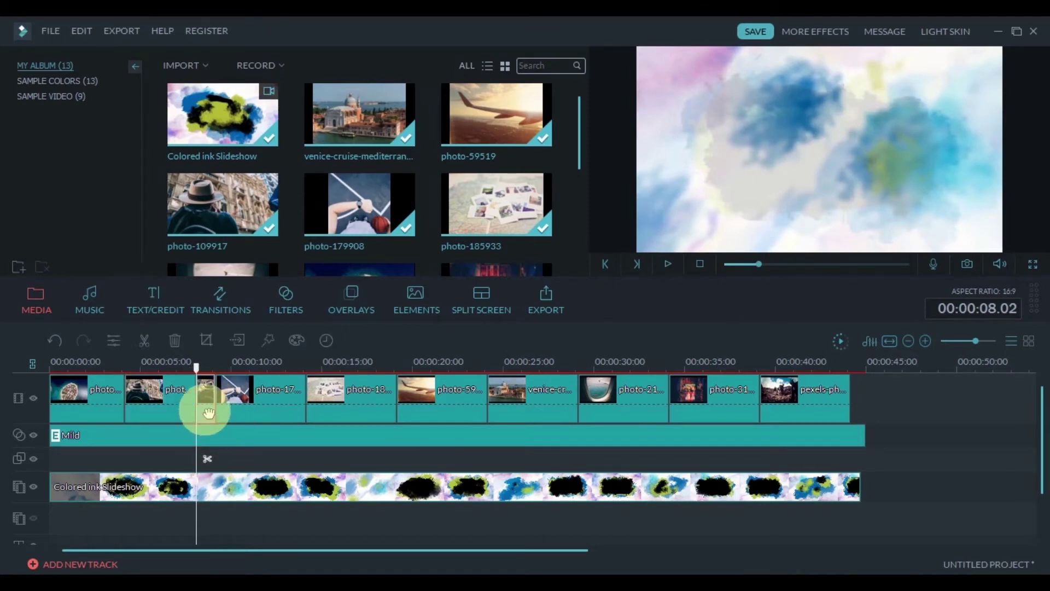
right_click(209, 412)
click(244, 399)
Step: Cut the third clip at its ink transition, delete the leftover, and preview the cuts
drag(197, 365, 268, 369)
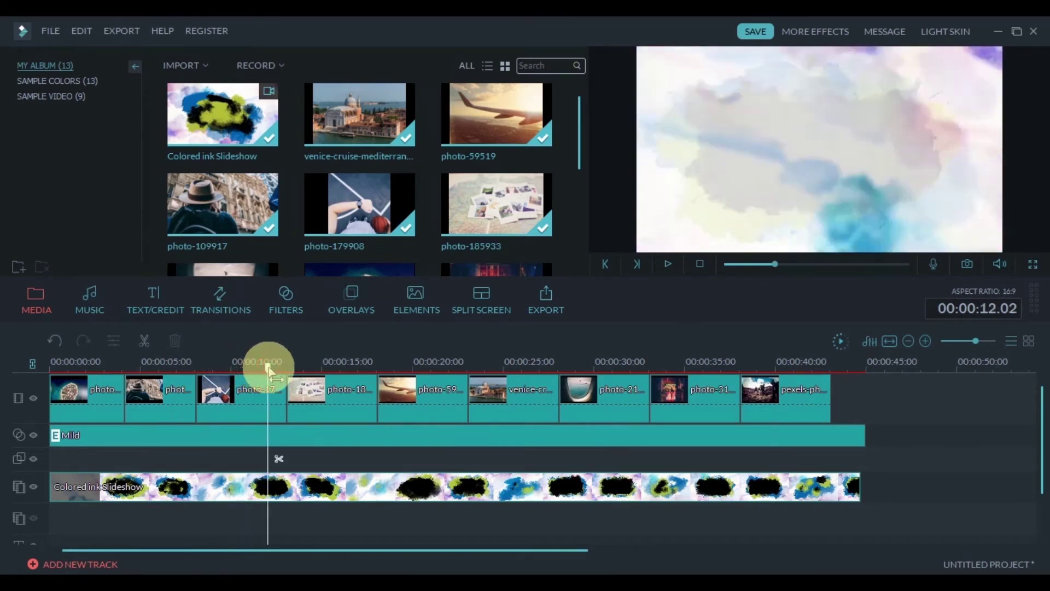
click(279, 459)
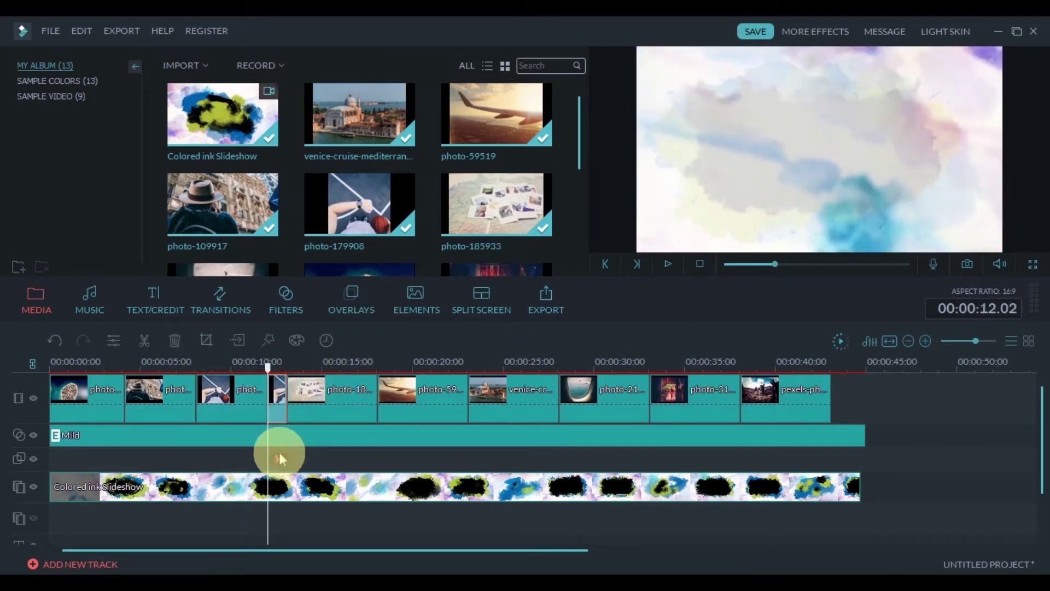
right_click(276, 403)
click(312, 388)
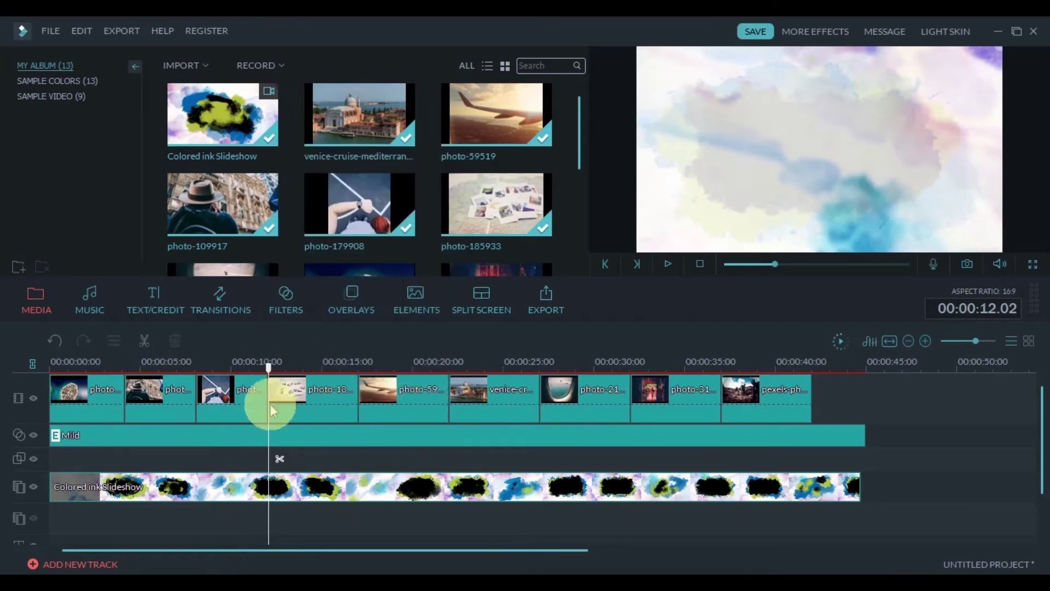
mouse_move(268, 376)
mouse_down()
mouse_move(281, 370)
mouse_move(263, 366)
mouse_up()
click(668, 263)
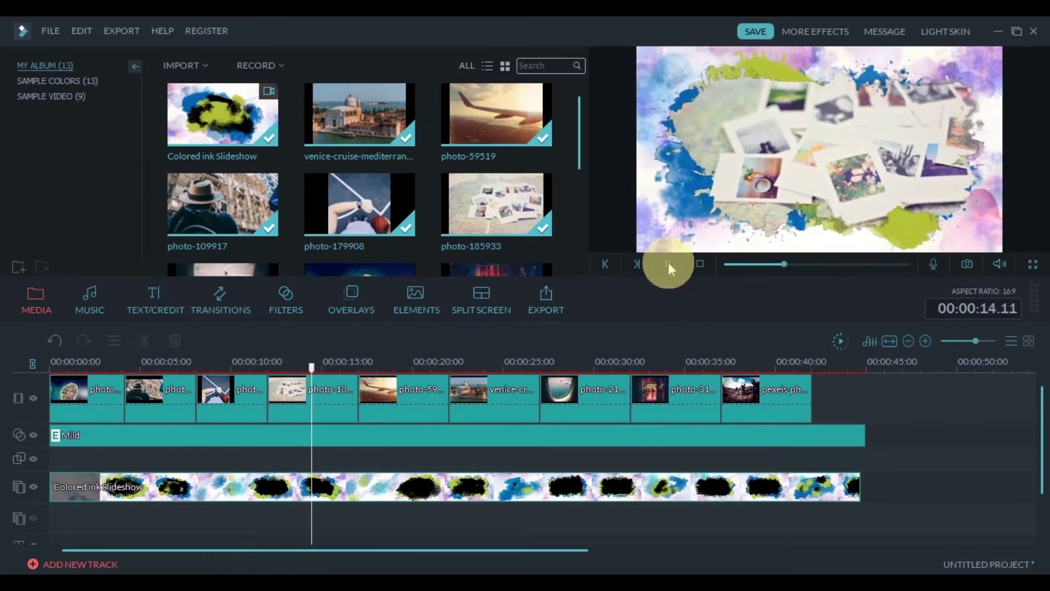
Step: Split the clip at the next ink transition and remove its leftover piece
click(669, 264)
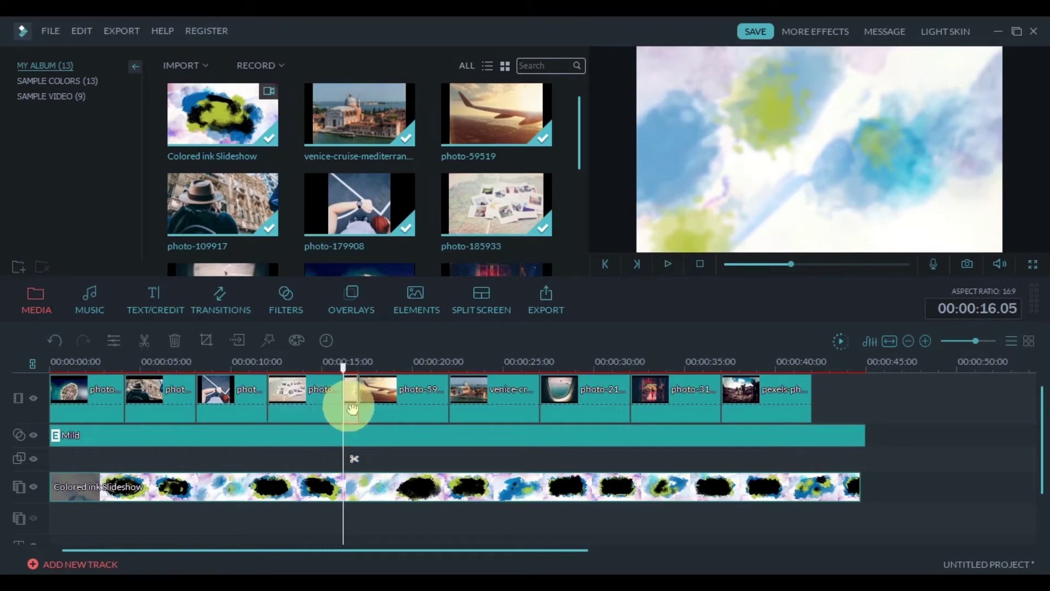
right_click(349, 402)
click(357, 401)
key(Delete)
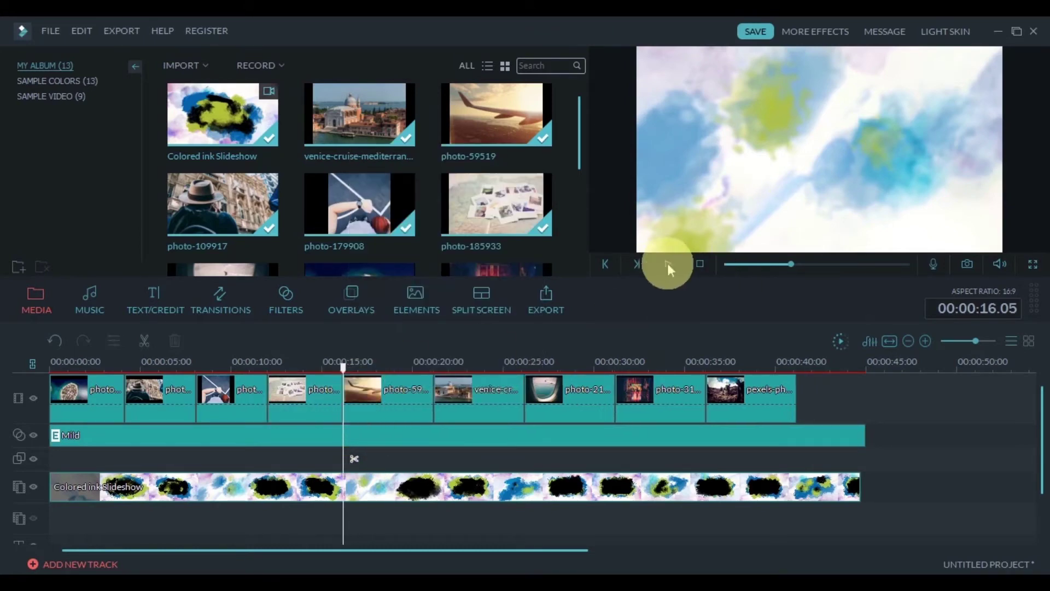
Step: Split the airplane photo at its exact transition frame and delete the extra piece
click(668, 263)
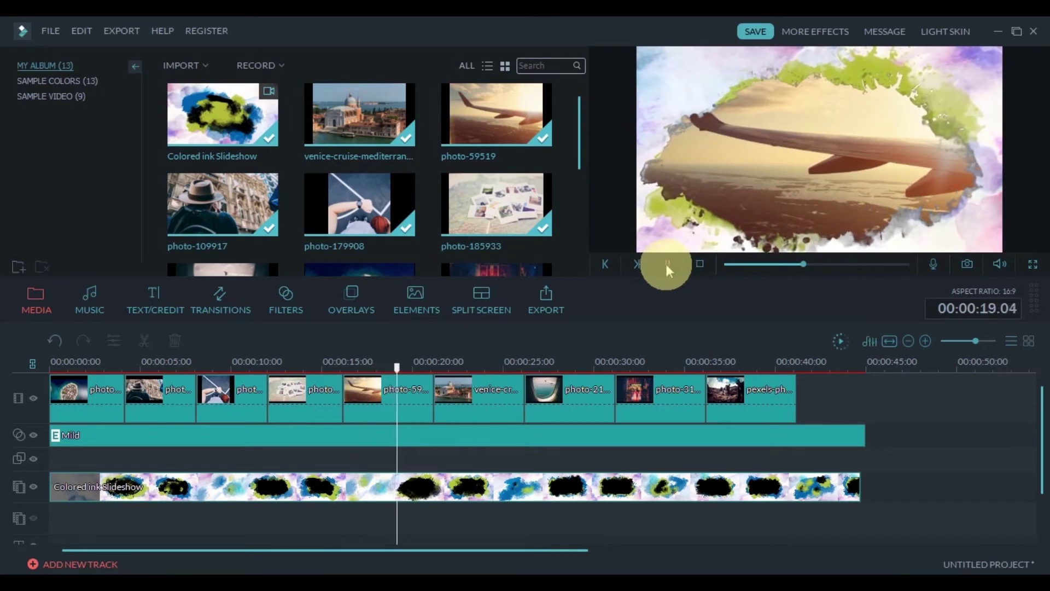
click(666, 265)
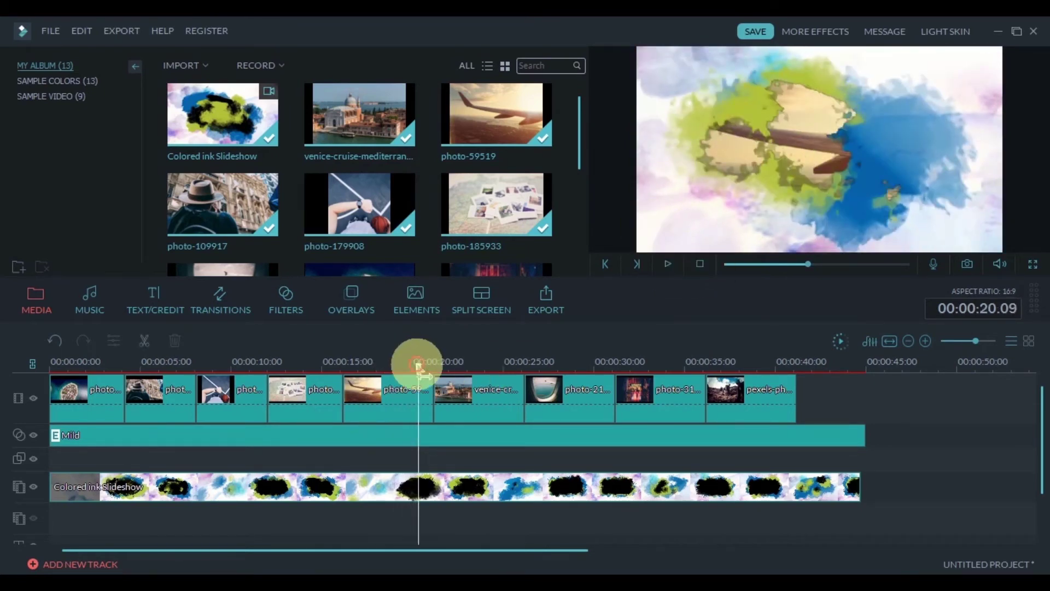
drag(417, 366, 415, 367)
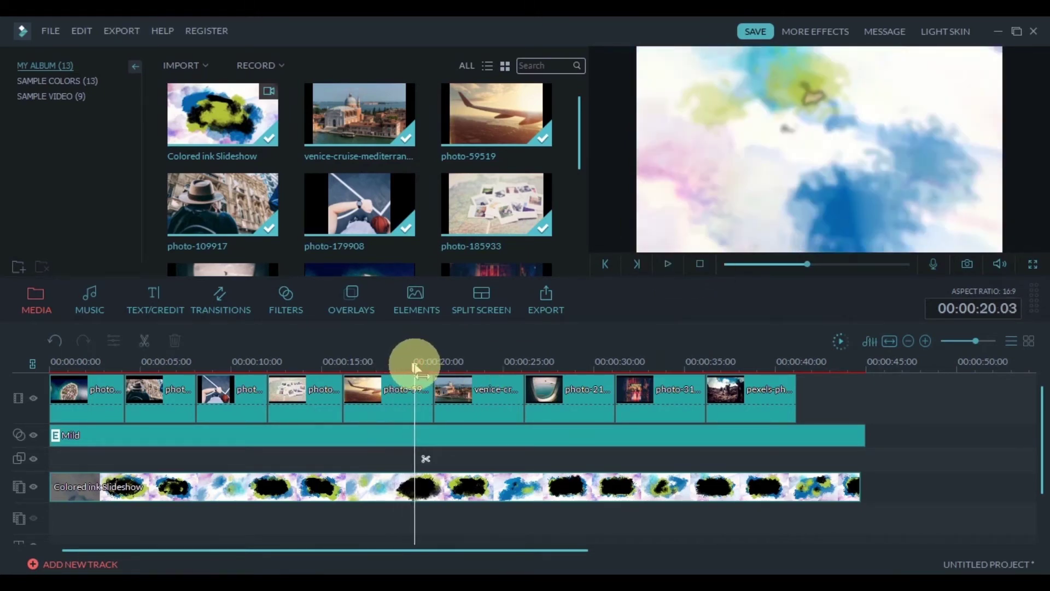
click(606, 265)
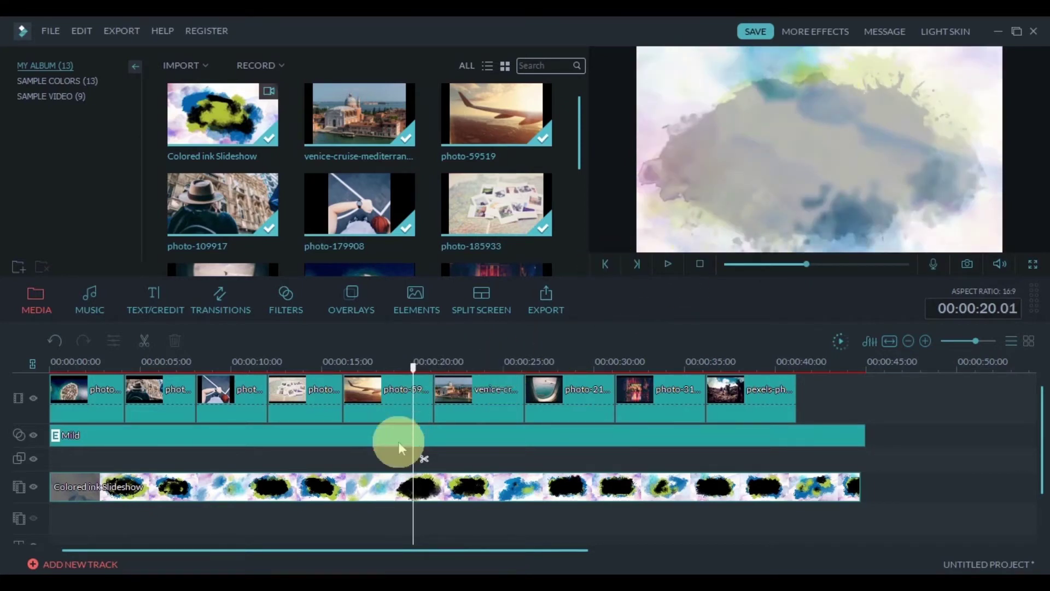
click(422, 422)
key(ctrl+b)
right_click(415, 415)
click(437, 394)
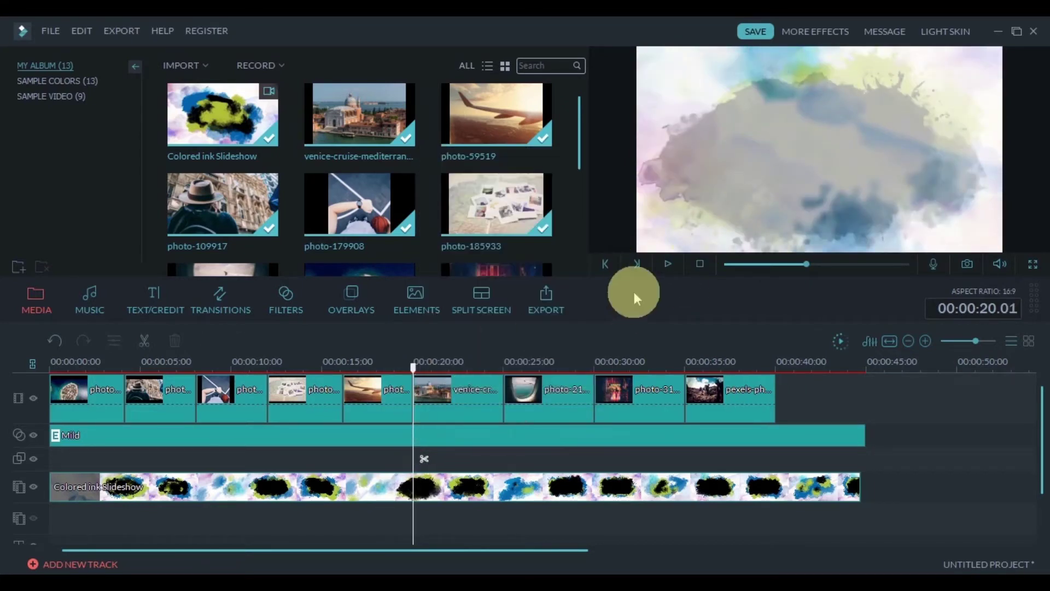
Step: Split the Venice photo at its ink transition and delete the leftover piece
click(668, 264)
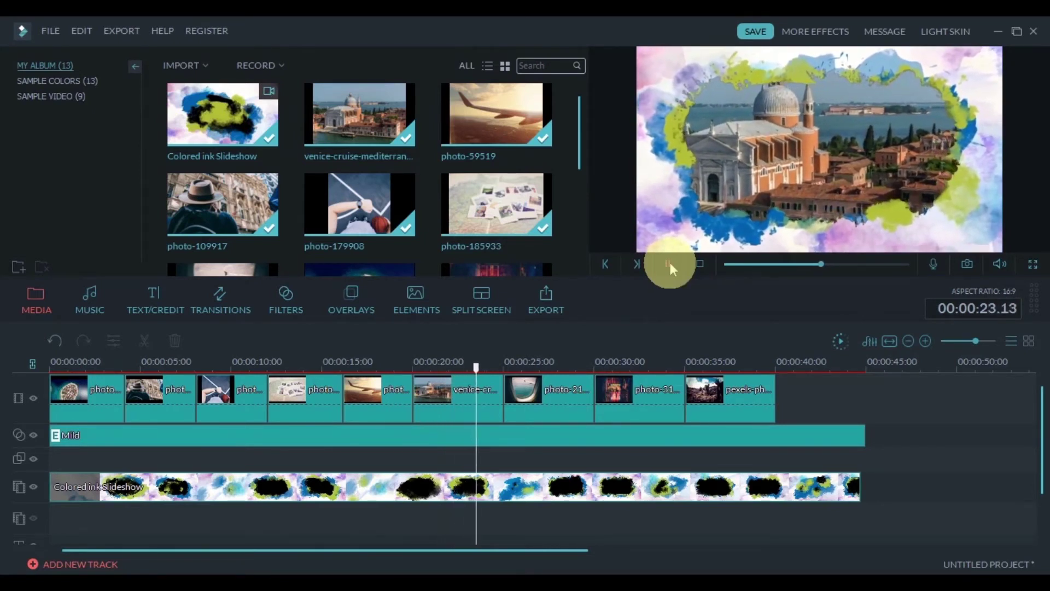
click(860, 98)
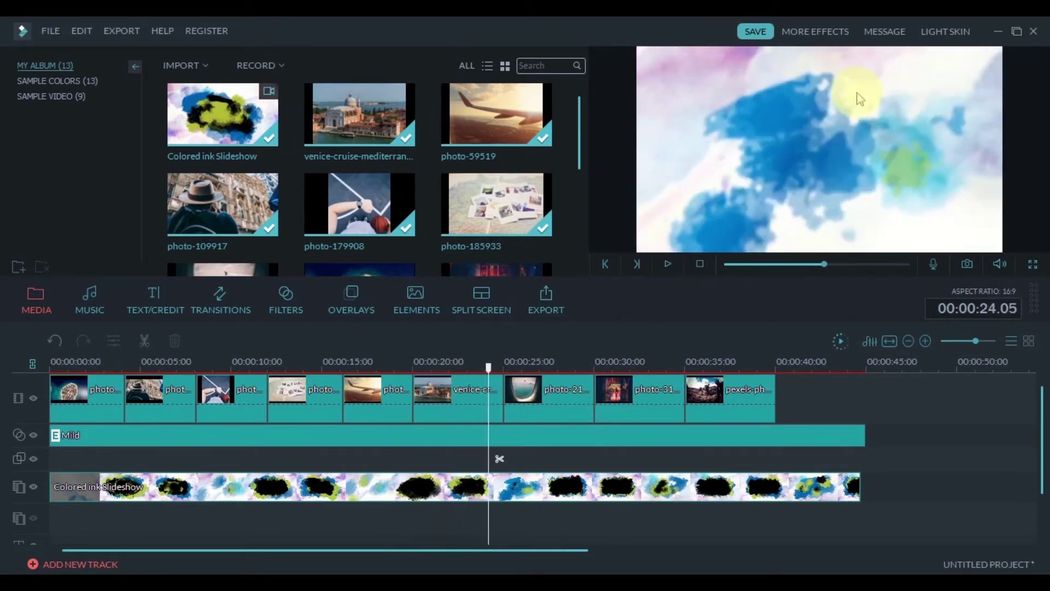
click(499, 458)
right_click(493, 402)
click(523, 398)
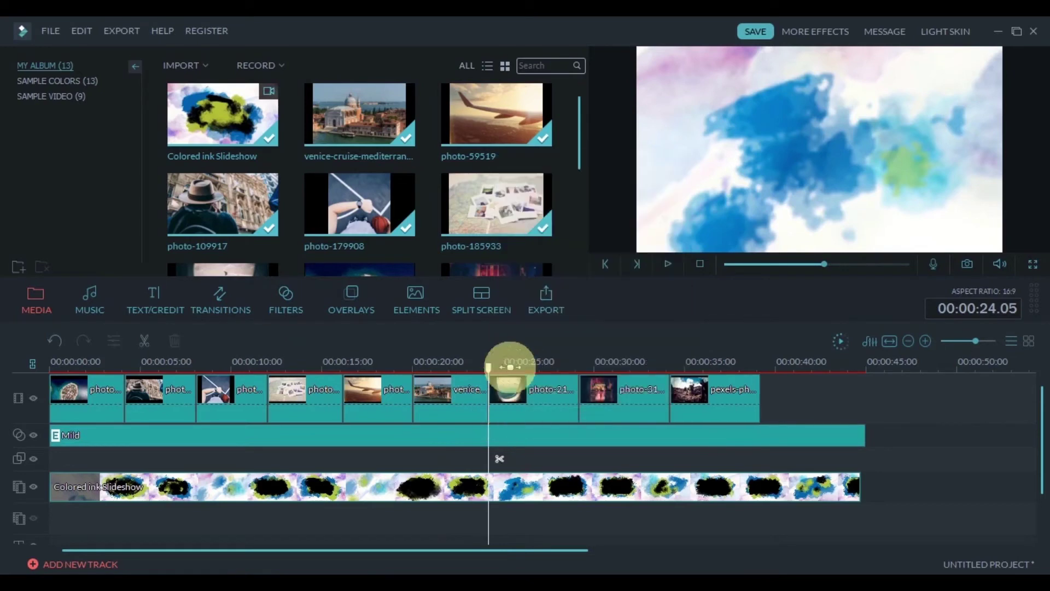
Step: Split the next photo clip at its ink transition and delete the leftover piece
click(667, 264)
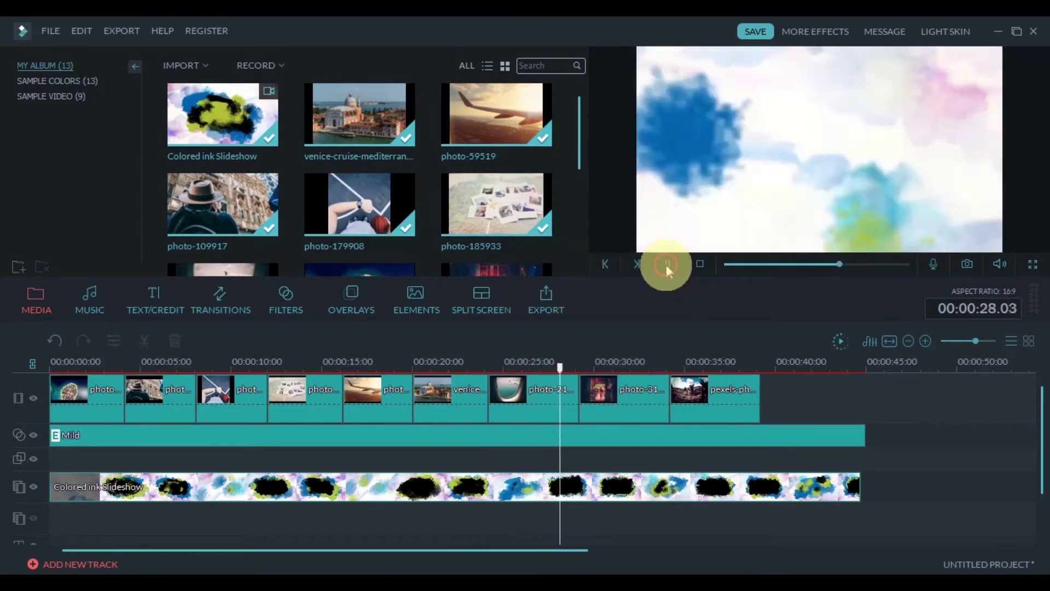
click(831, 99)
click(573, 458)
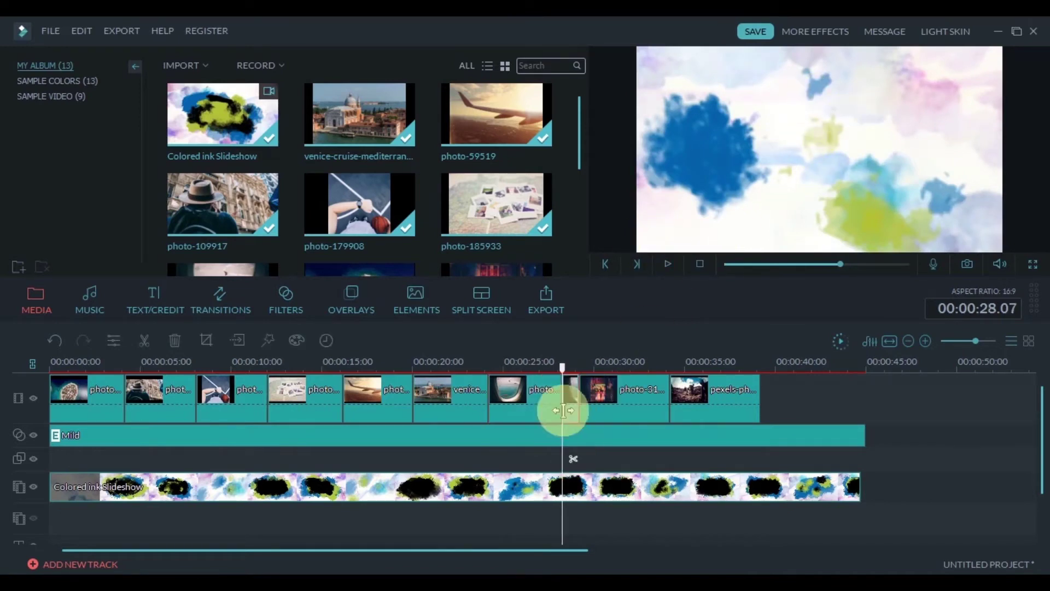
right_click(566, 411)
click(581, 398)
Step: Split the night street photo at its transition frame and delete the leftover piece
click(668, 266)
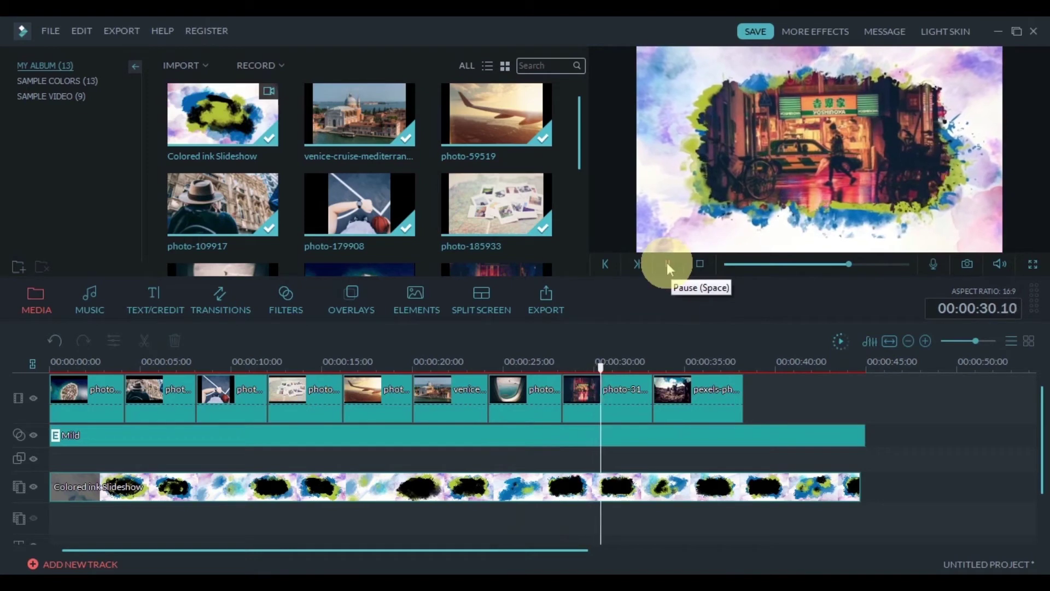
click(668, 264)
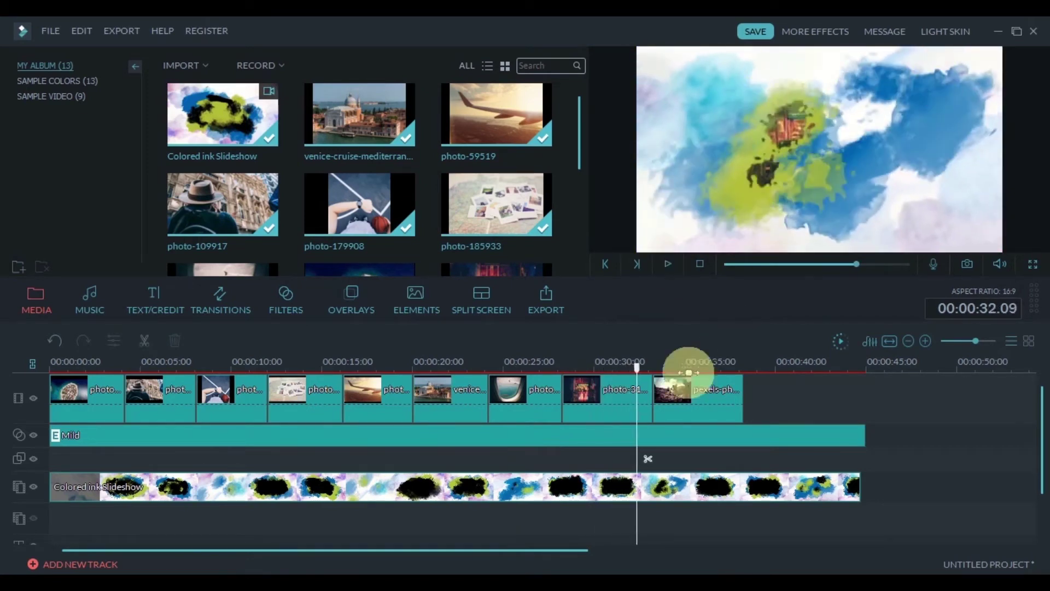
click(631, 367)
click(642, 458)
right_click(640, 402)
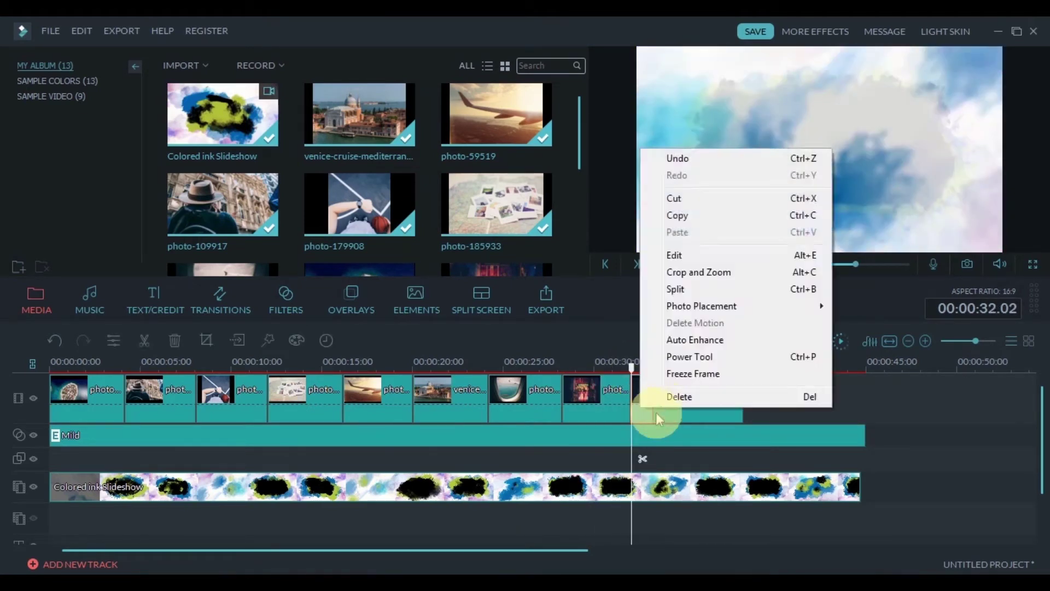
click(656, 395)
Step: Delete the leftover end piece so the photo track ends near 36 seconds
click(668, 265)
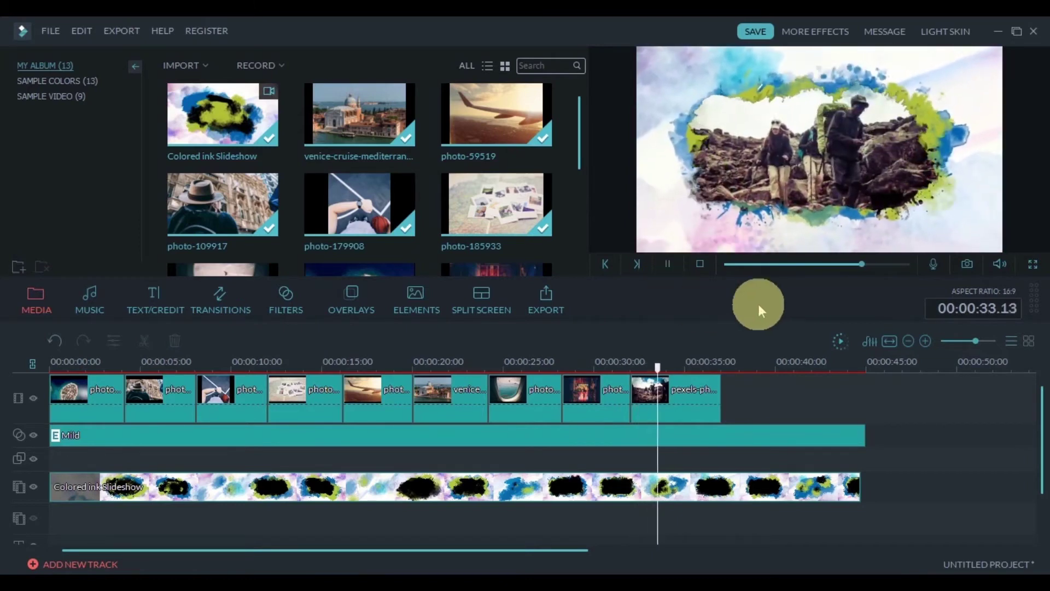
click(670, 265)
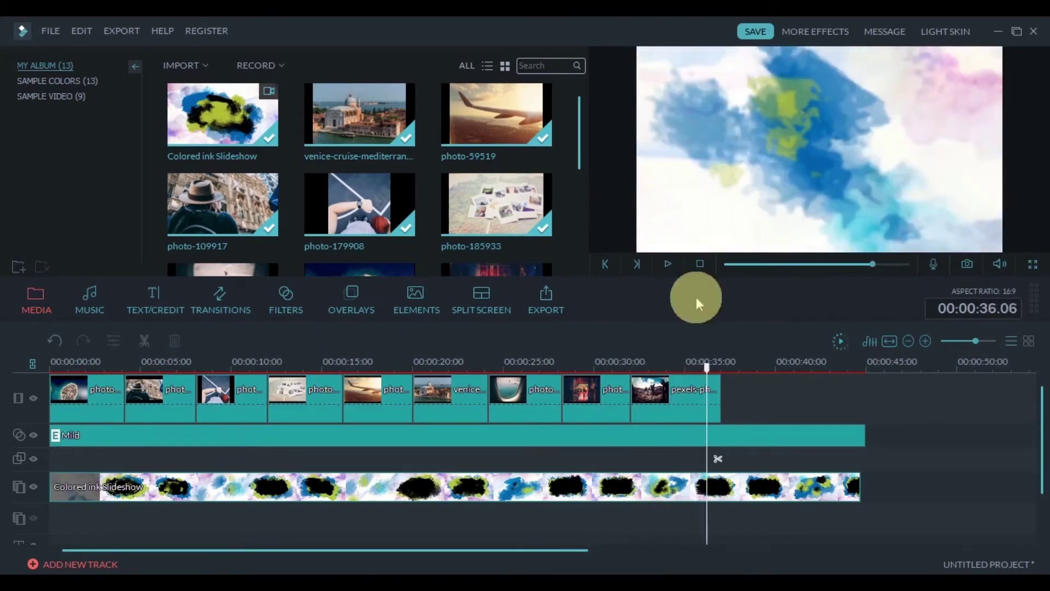
click(716, 411)
right_click(721, 419)
click(733, 391)
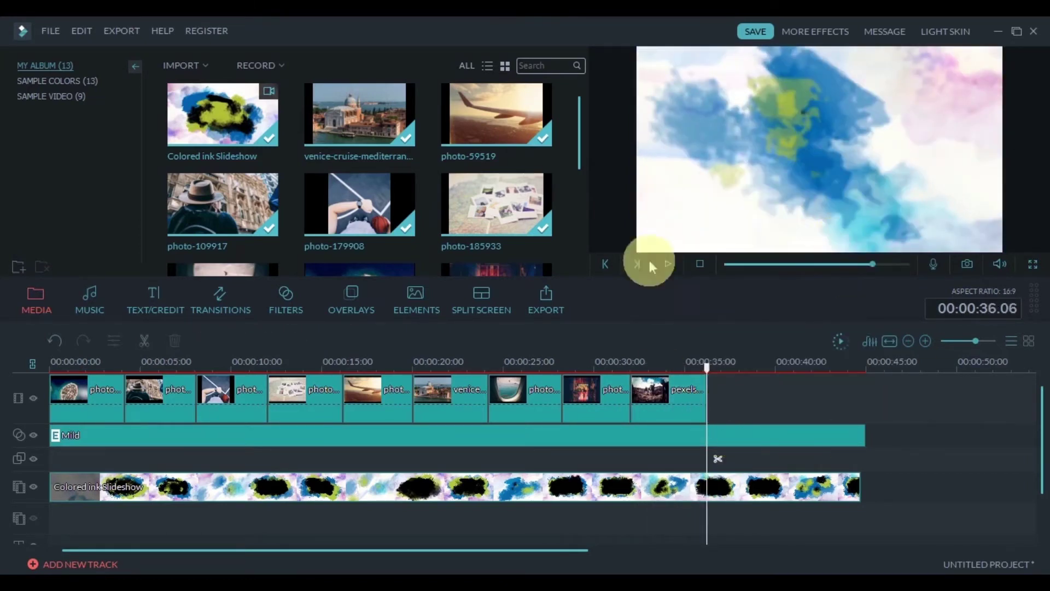
Step: Append photo-714256 after the last photo and trim it to end at 40 seconds
scroll(579, 205, down, 5)
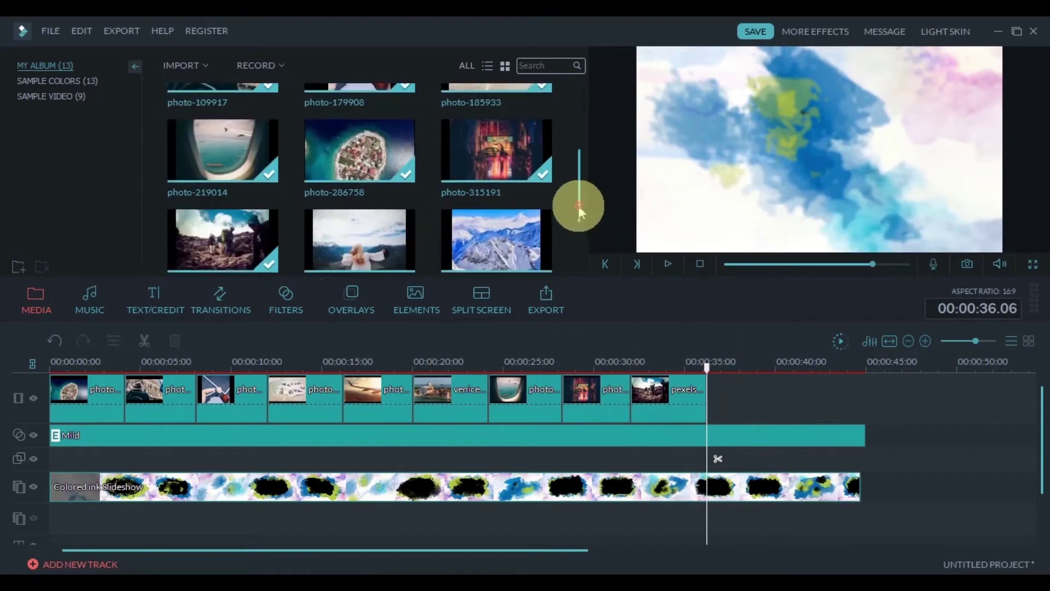
drag(517, 208, 722, 381)
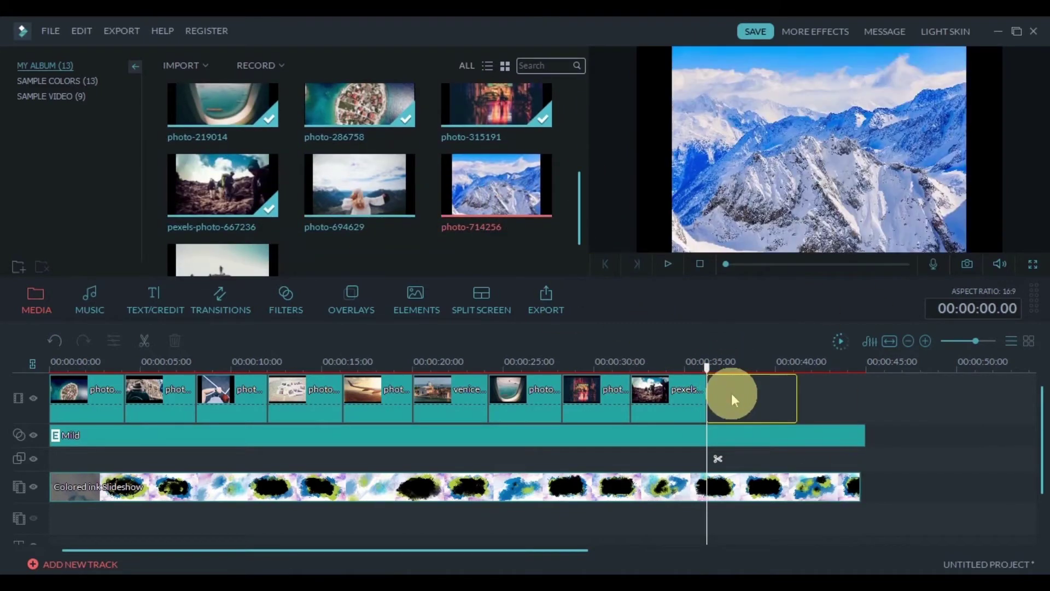
click(673, 263)
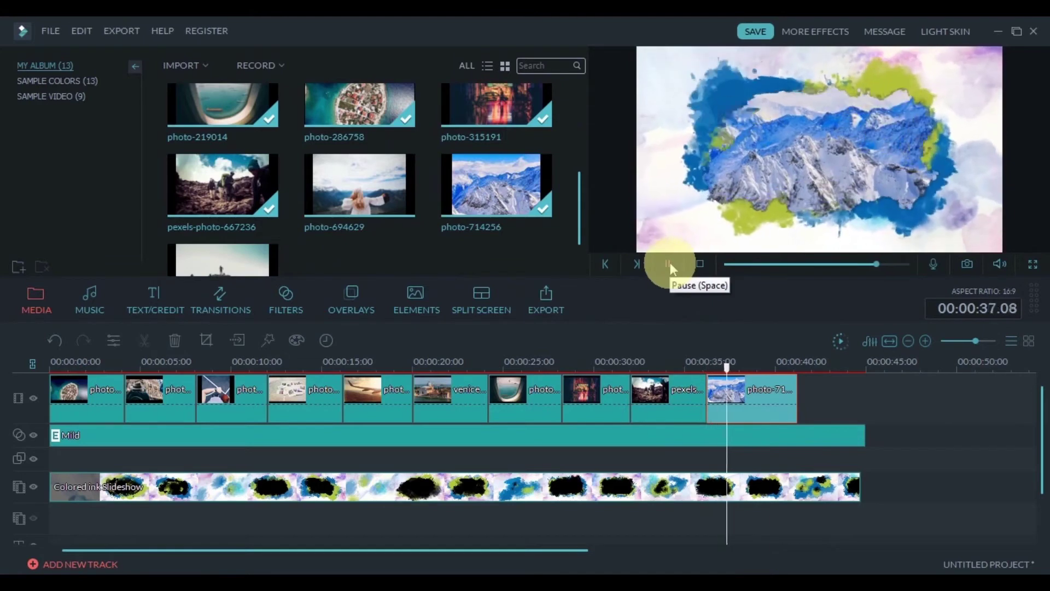
click(767, 384)
click(669, 264)
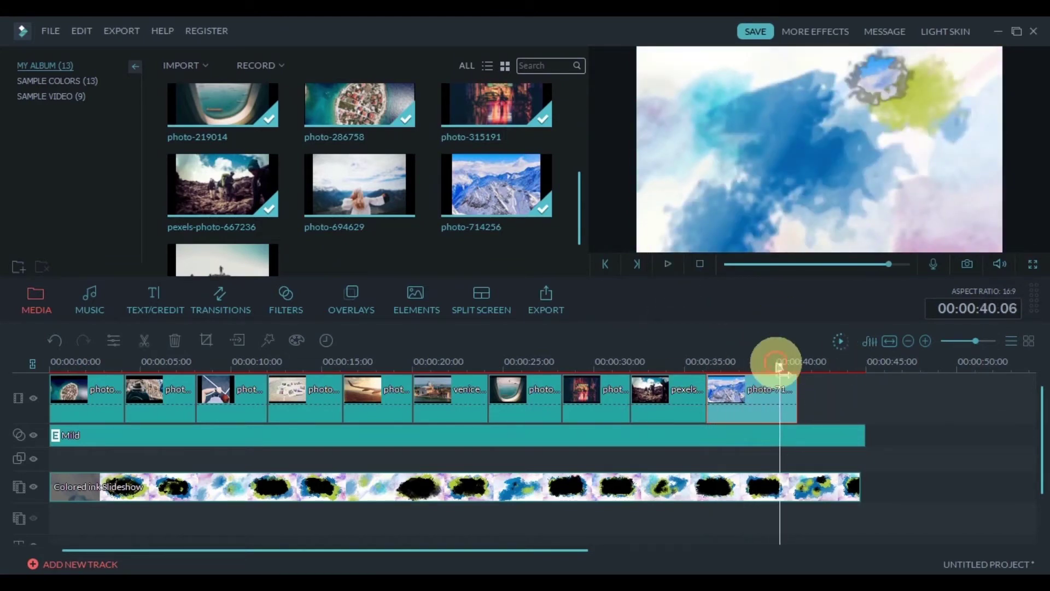
drag(803, 403, 776, 403)
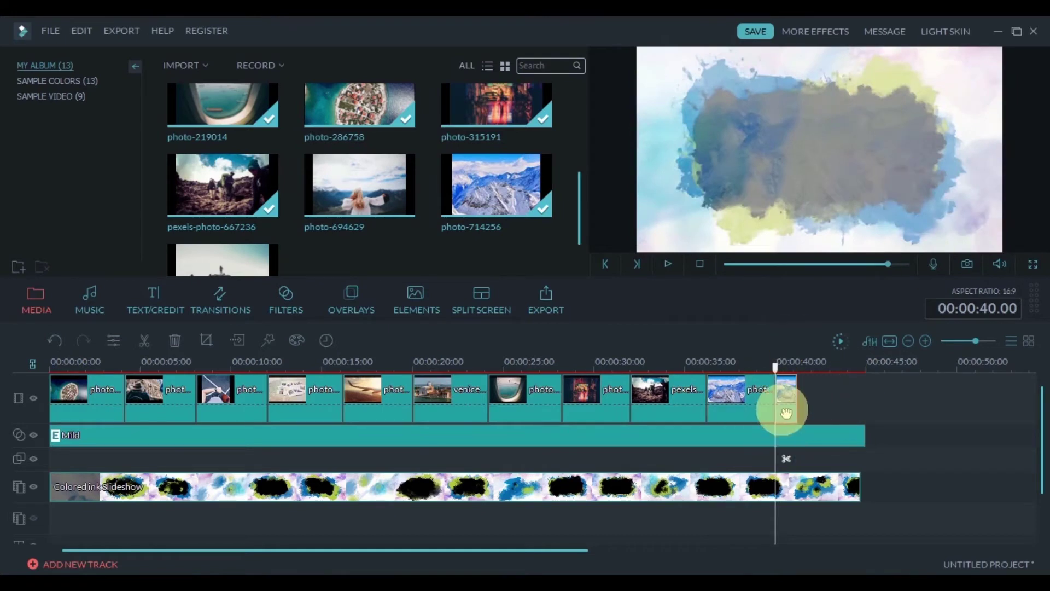
right_click(783, 404)
click(813, 411)
Step: Add photo-723095 at 40 seconds, set it to Crop to Fit, and preview the ending
drag(235, 261, 810, 404)
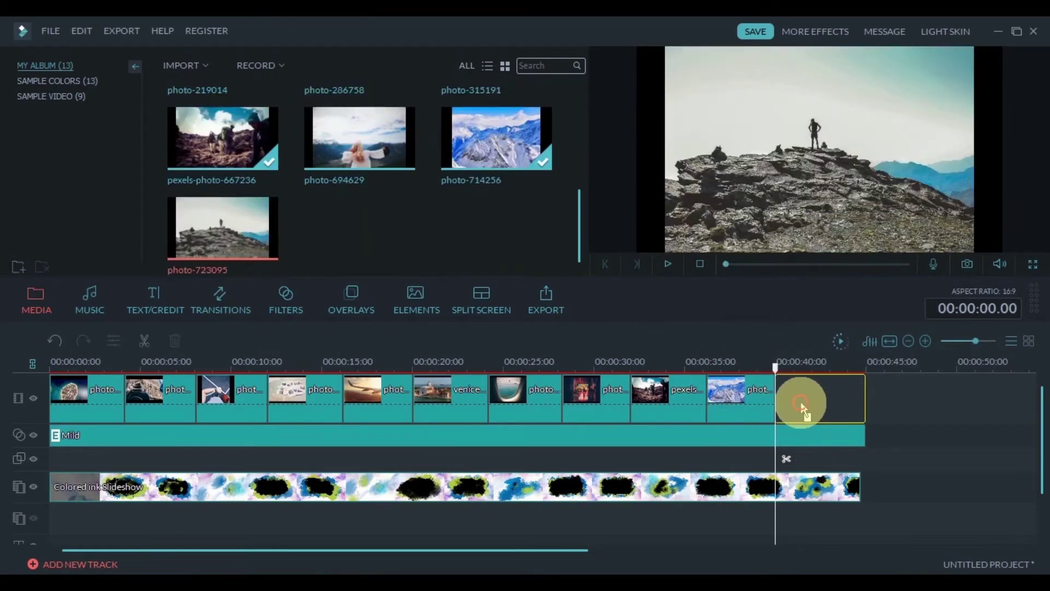
right_click(809, 399)
mouse_move(870, 302)
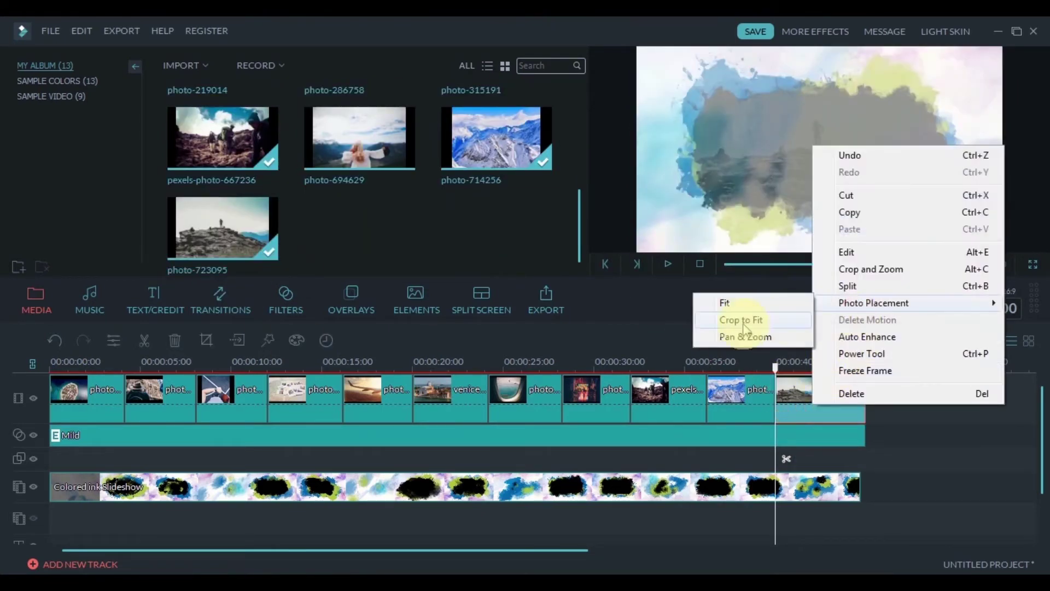
click(736, 321)
click(673, 266)
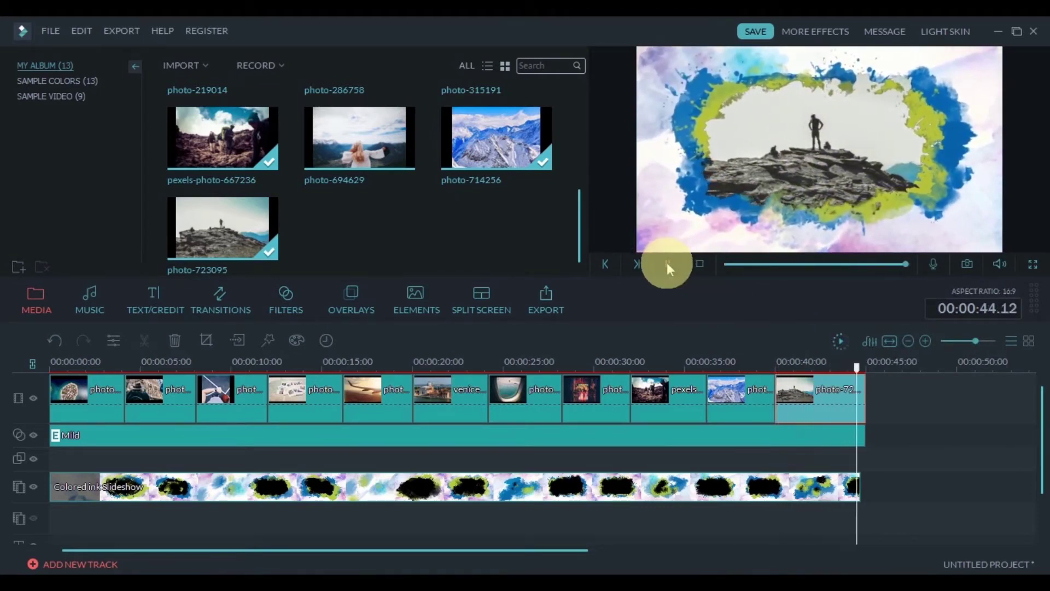
click(669, 268)
Step: Trim the last photo and Mild effect to end at 00:00:44.18, then preview the full slideshow
click(866, 368)
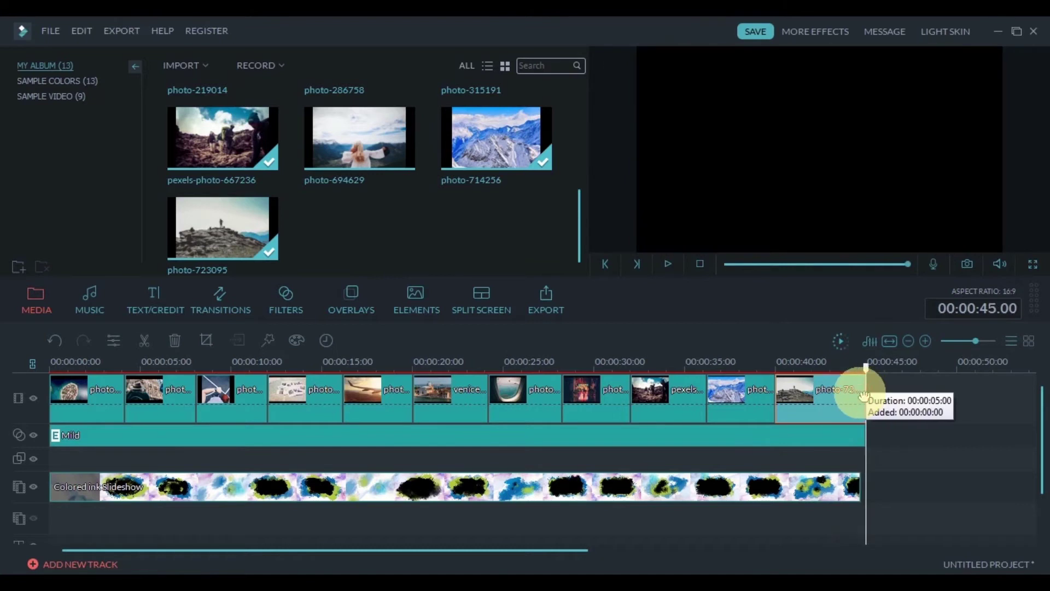
drag(866, 367, 868, 441)
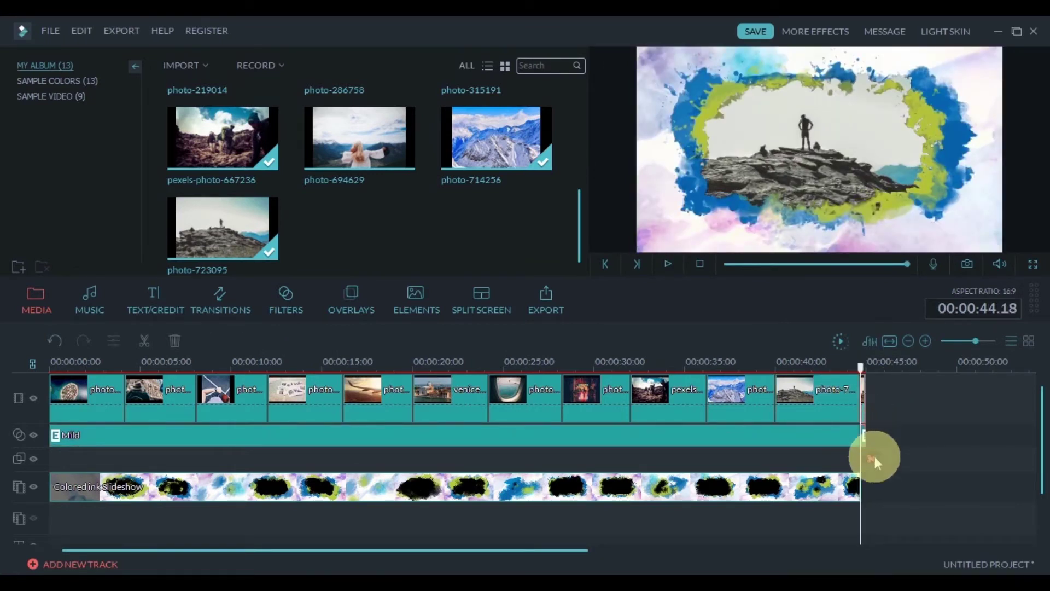
click(700, 264)
drag(977, 341, 968, 342)
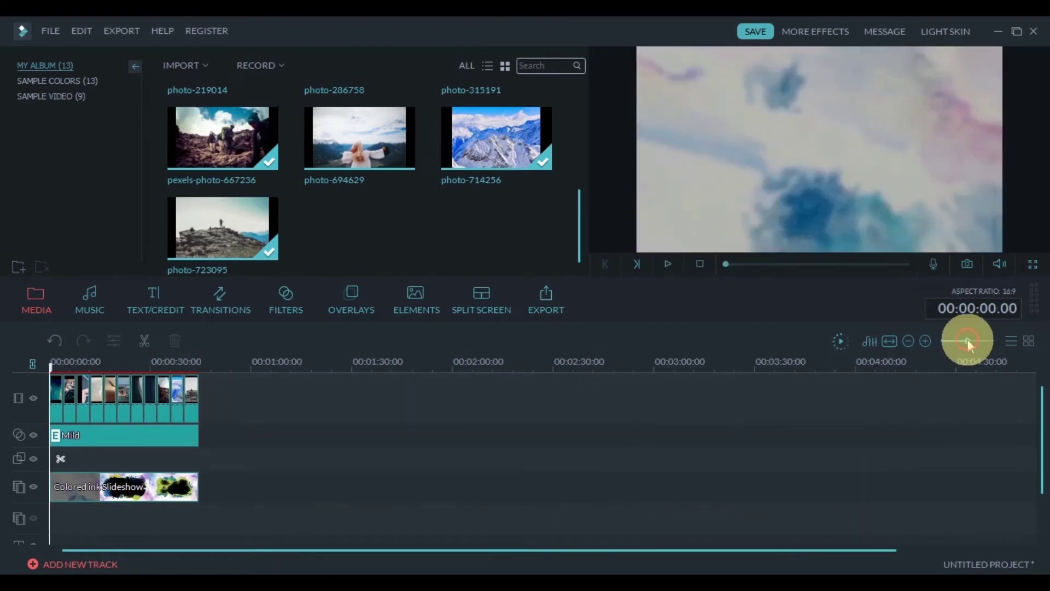
click(668, 264)
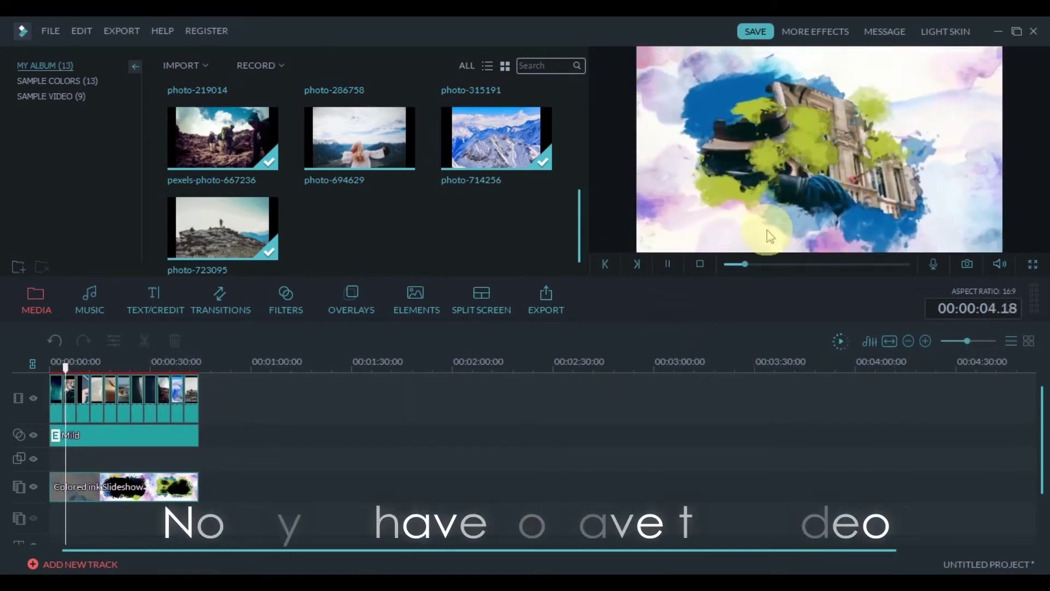
click(667, 264)
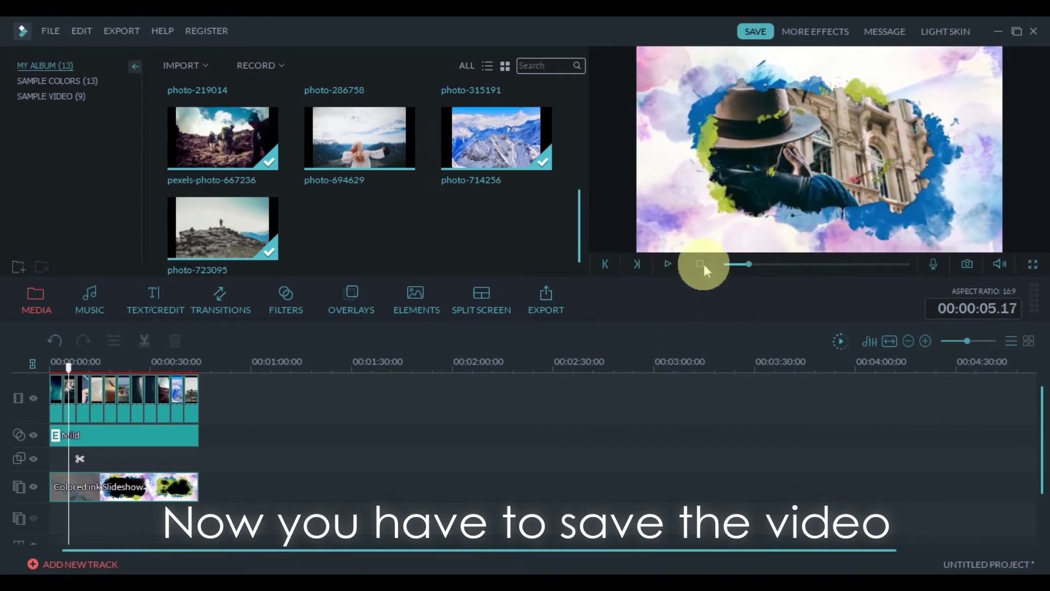
Step: Export 'Ink Slideshow 1' as a 1920 x 1080 MP4 to D:\ with default settings
click(541, 304)
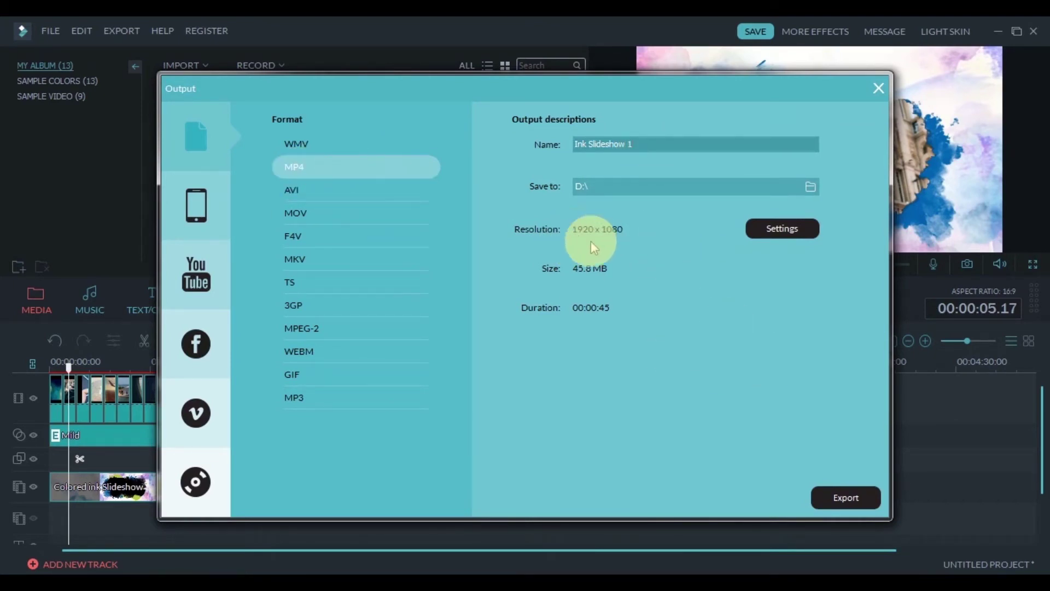
click(845, 484)
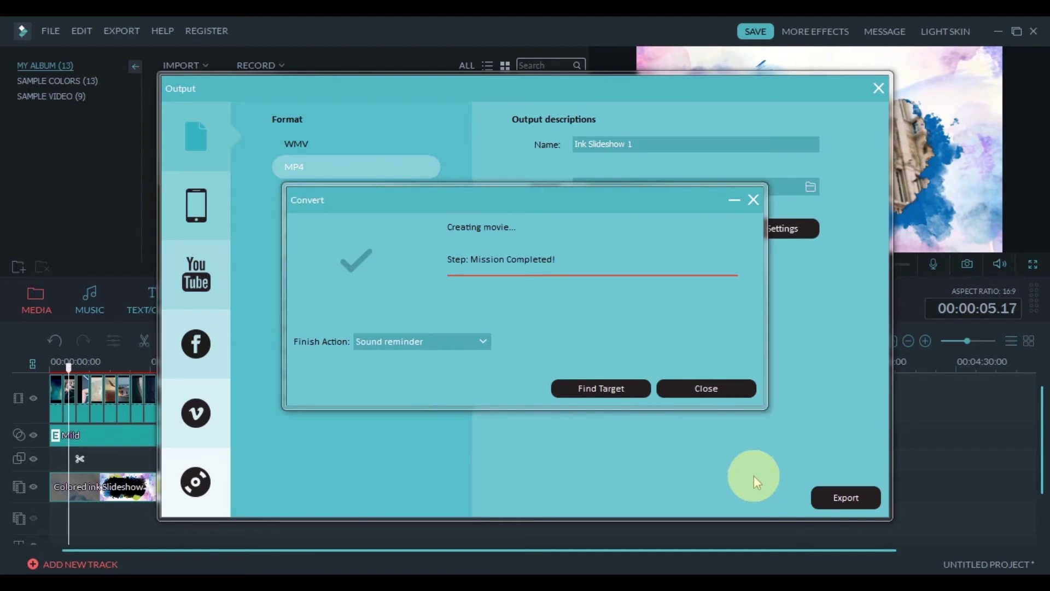
click(781, 396)
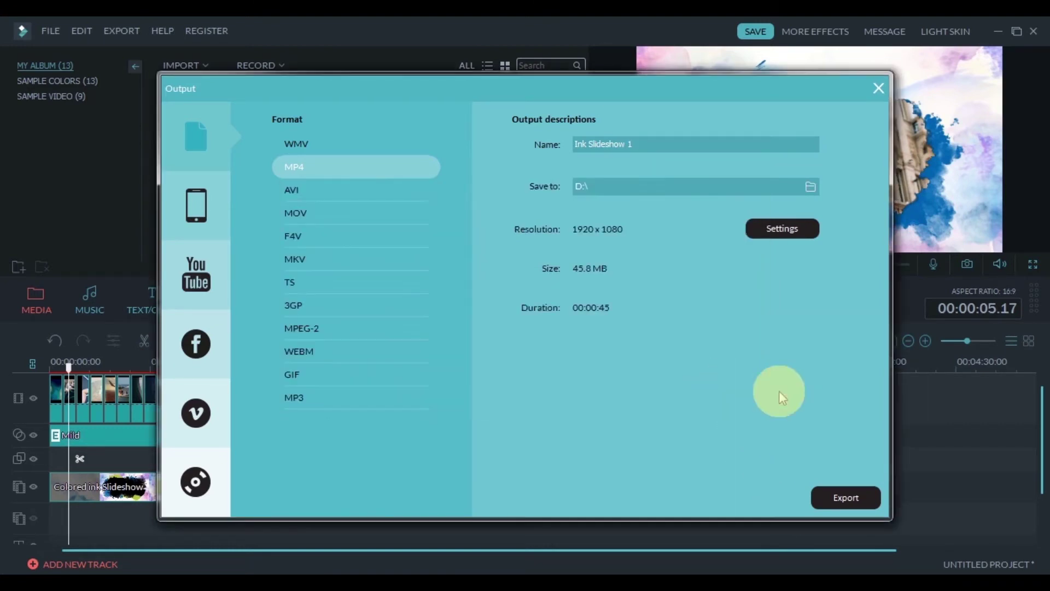
click(878, 88)
Step: Save the project under the new name 'Ink Slideshow 1 Backup' with Save Project As
click(50, 31)
click(104, 122)
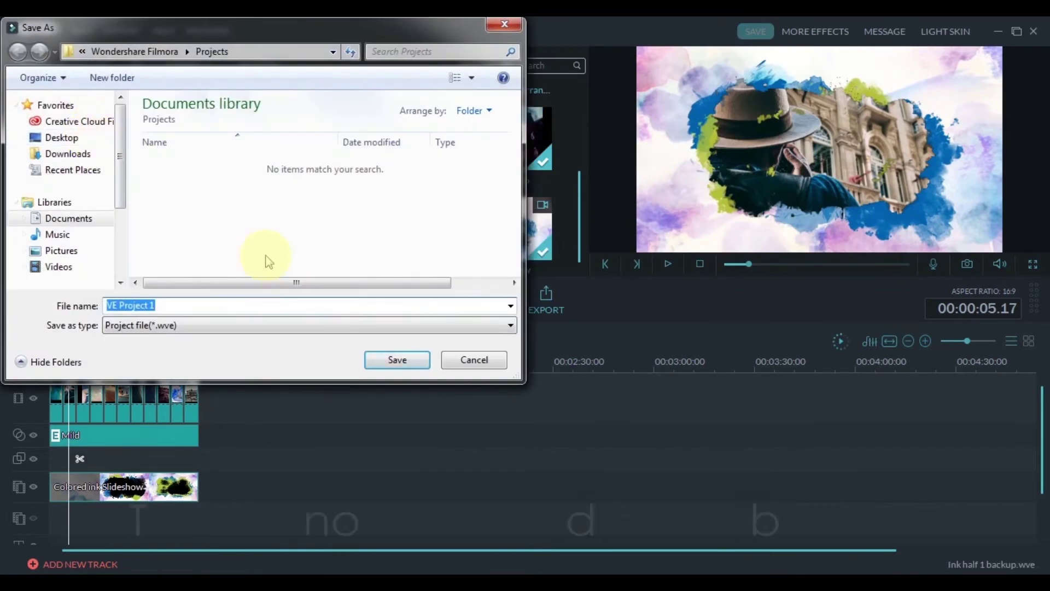
text(Ink Slideshow 1 Ba)
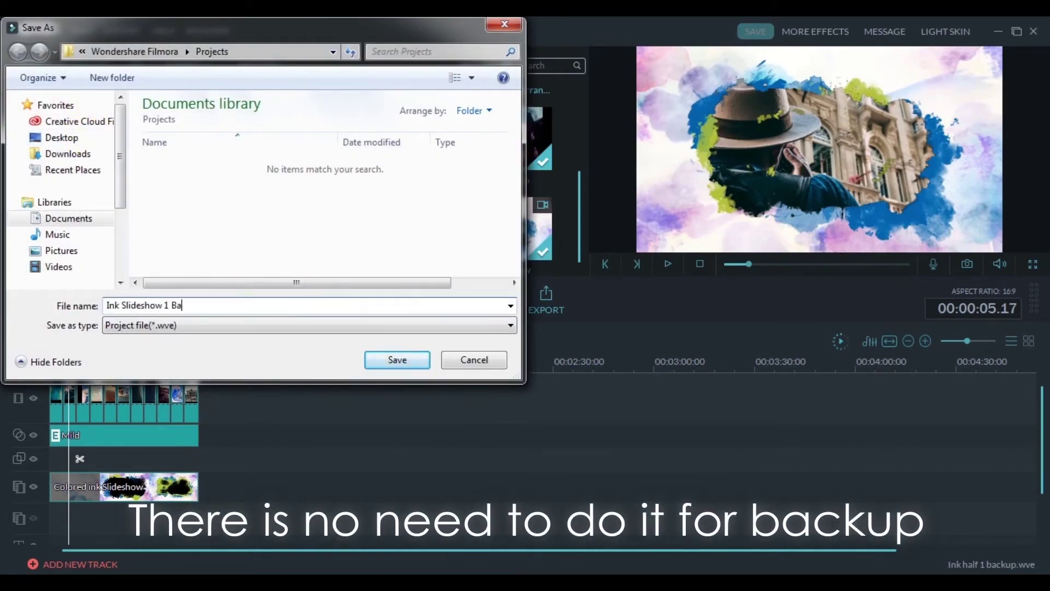
text(ckup)
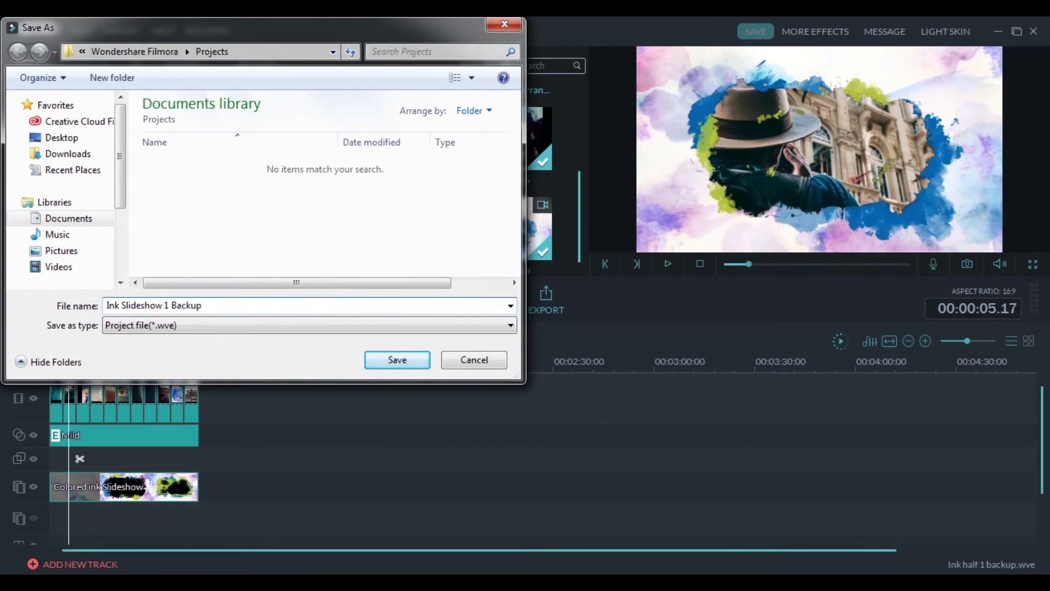
click(388, 361)
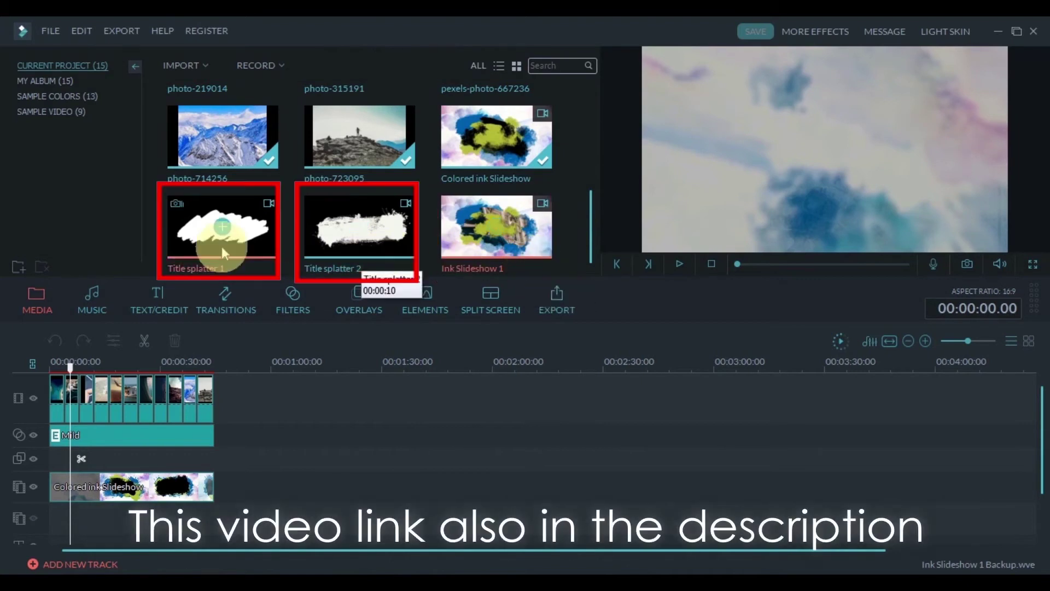
Step: Select every clip on the timeline and delete them all
mouse_move(326, 271)
mouse_down()
mouse_move(65, 499)
mouse_move(49, 495)
mouse_up()
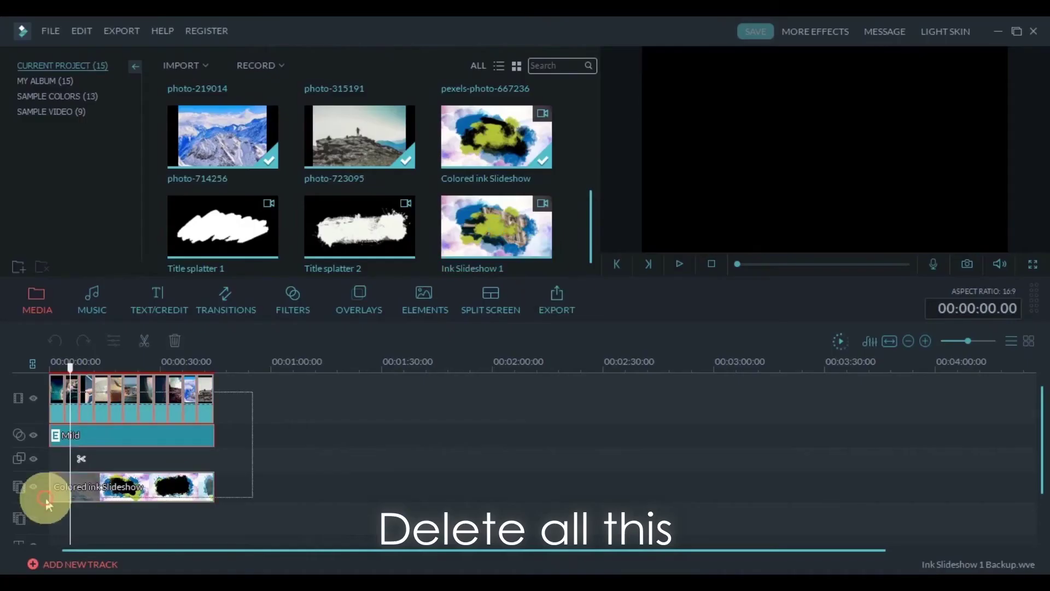
right_click(217, 506)
click(228, 555)
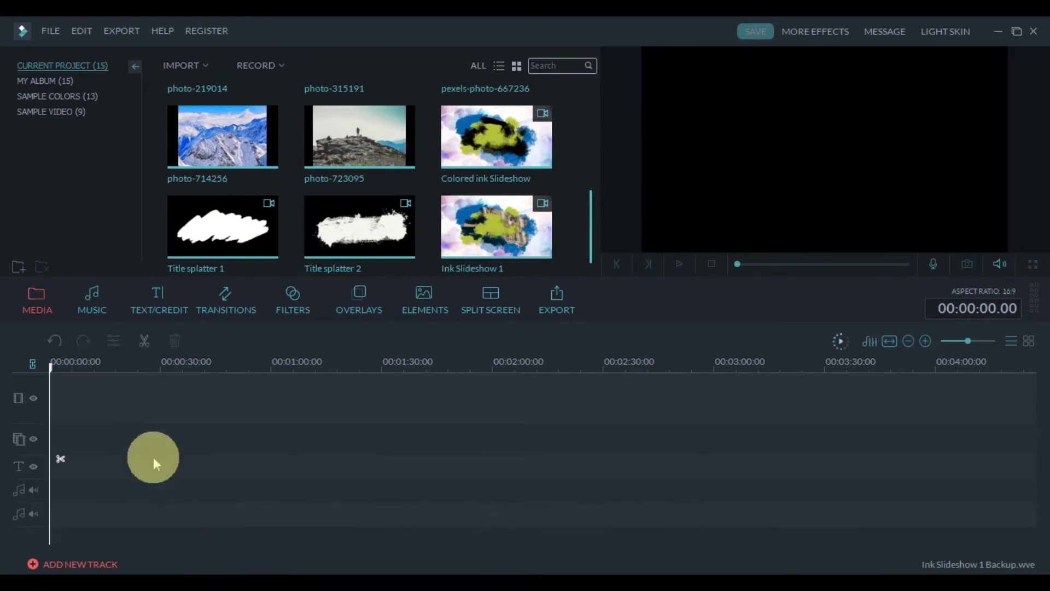
Step: Place the Ink Slideshow 1 video alone on the video track at 0:00 and play it from the start
drag(499, 257, 268, 400)
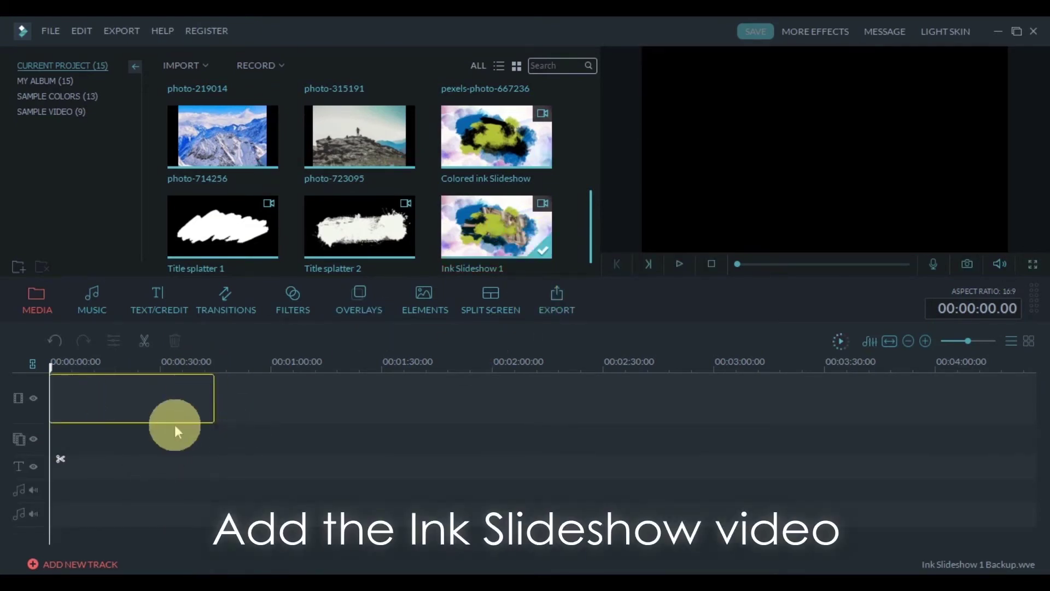
click(680, 262)
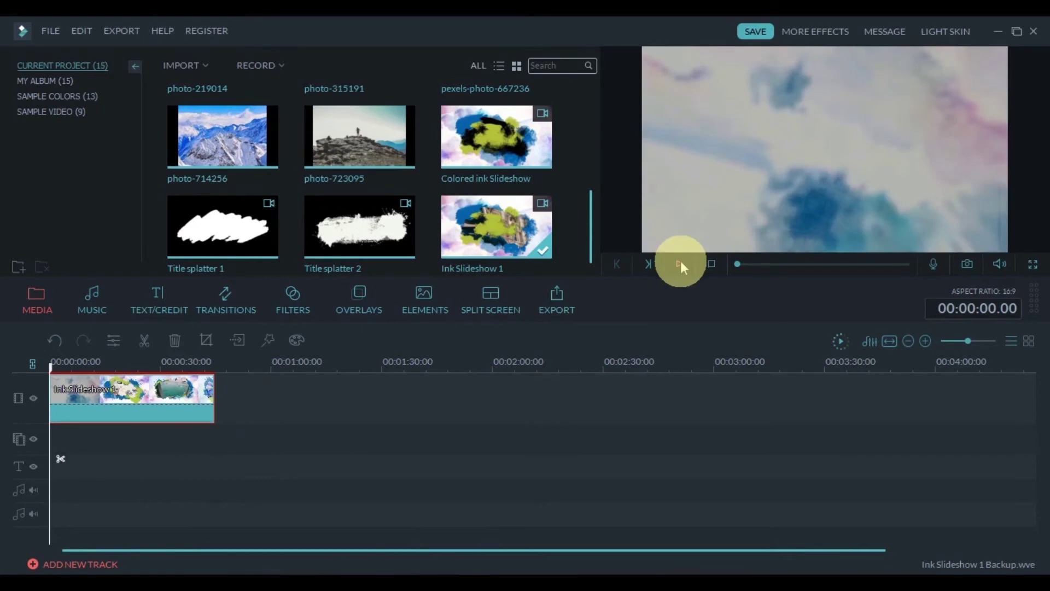
click(681, 262)
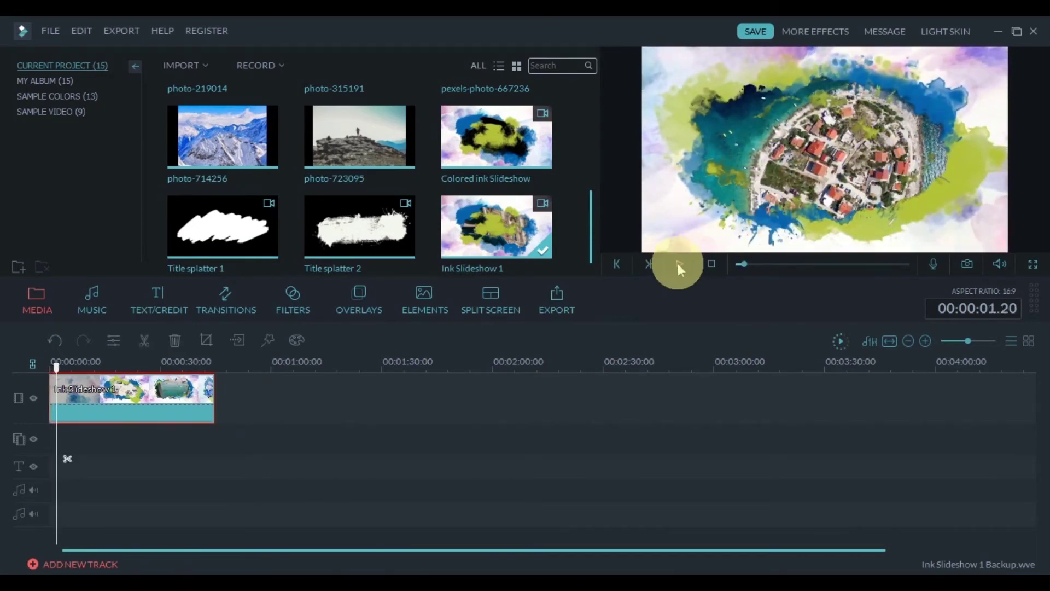
click(712, 264)
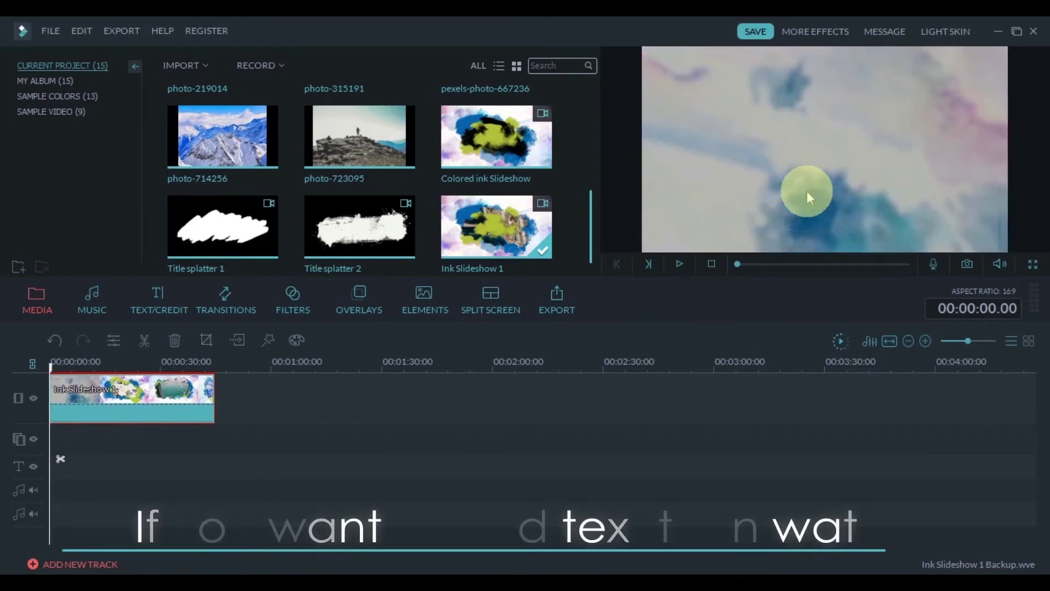
click(679, 265)
click(679, 263)
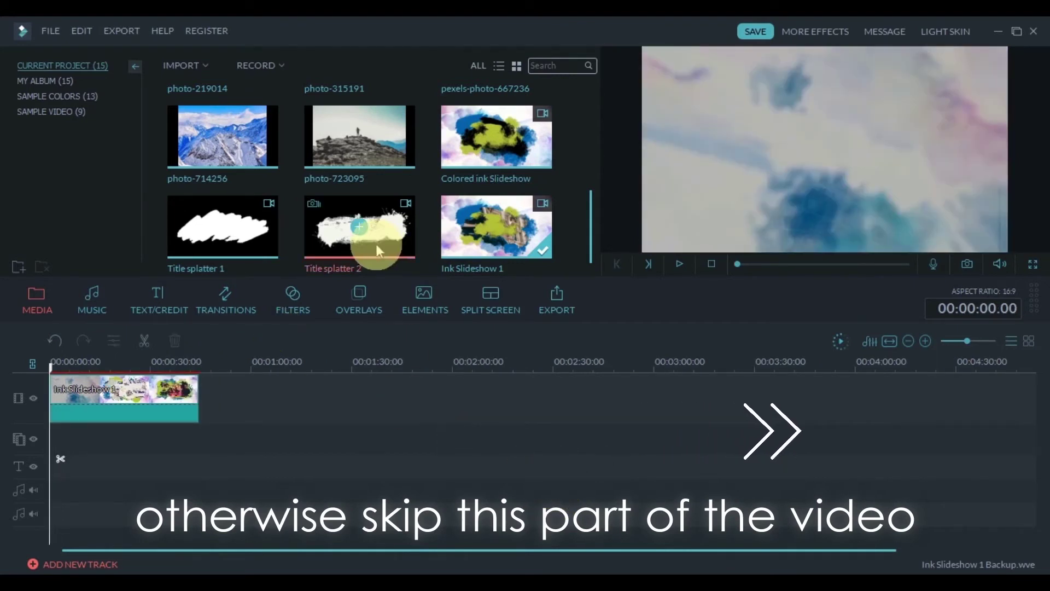
Step: Add Title splatter 2 to the second track, shrink it, and move it toward the upper left
drag(356, 227, 50, 444)
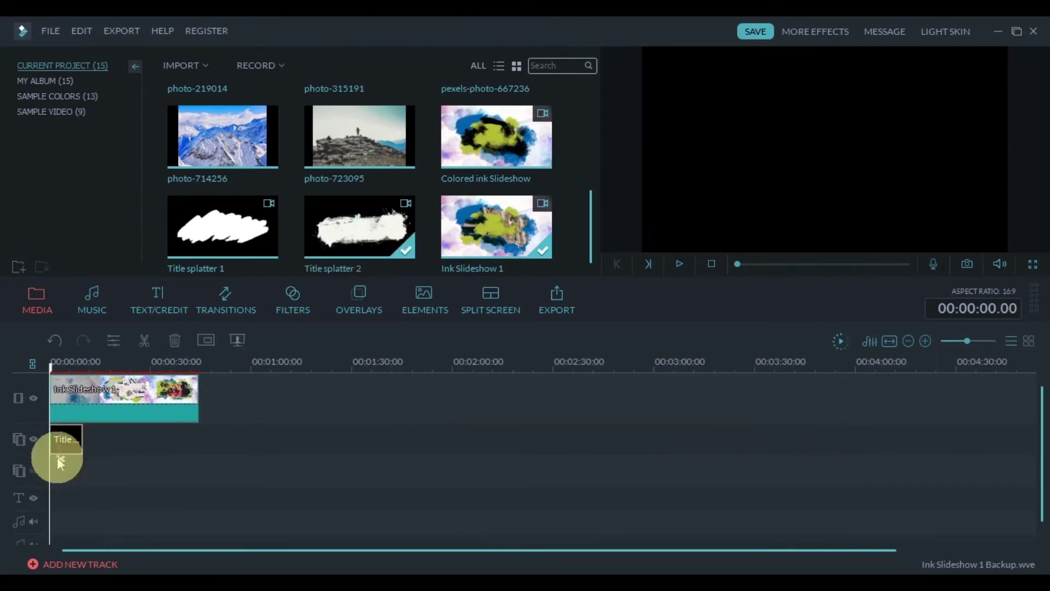
click(681, 265)
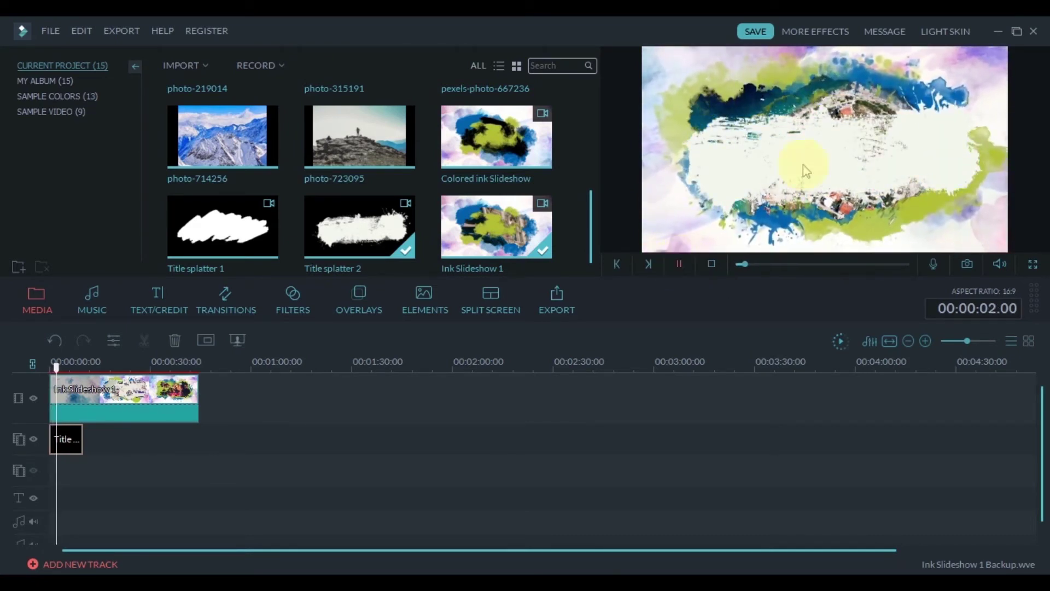
click(856, 186)
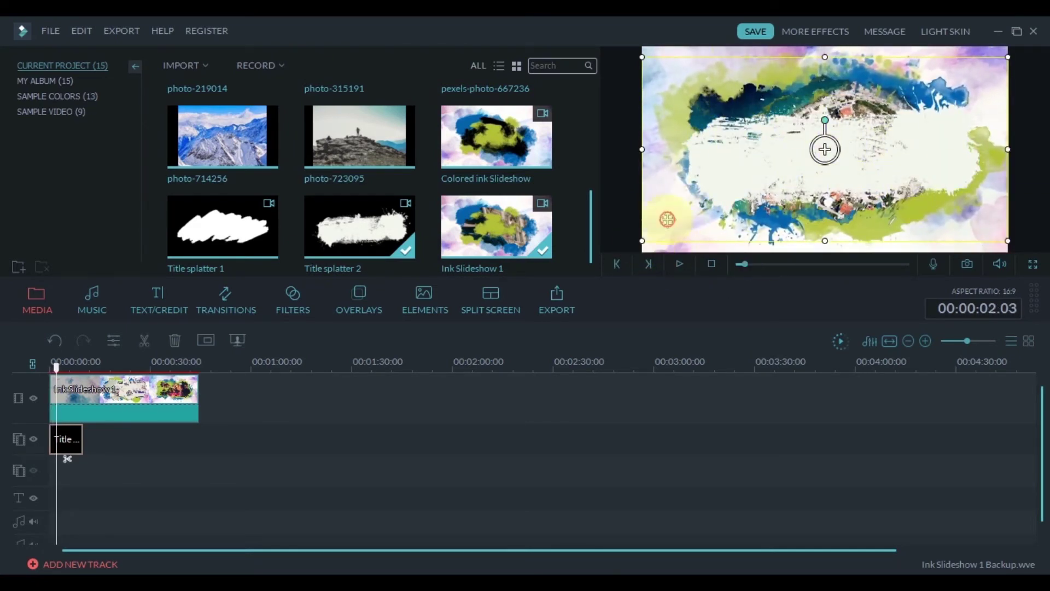
mouse_move(668, 219)
mouse_down()
mouse_move(710, 182)
mouse_move(750, 89)
mouse_move(705, 114)
mouse_up()
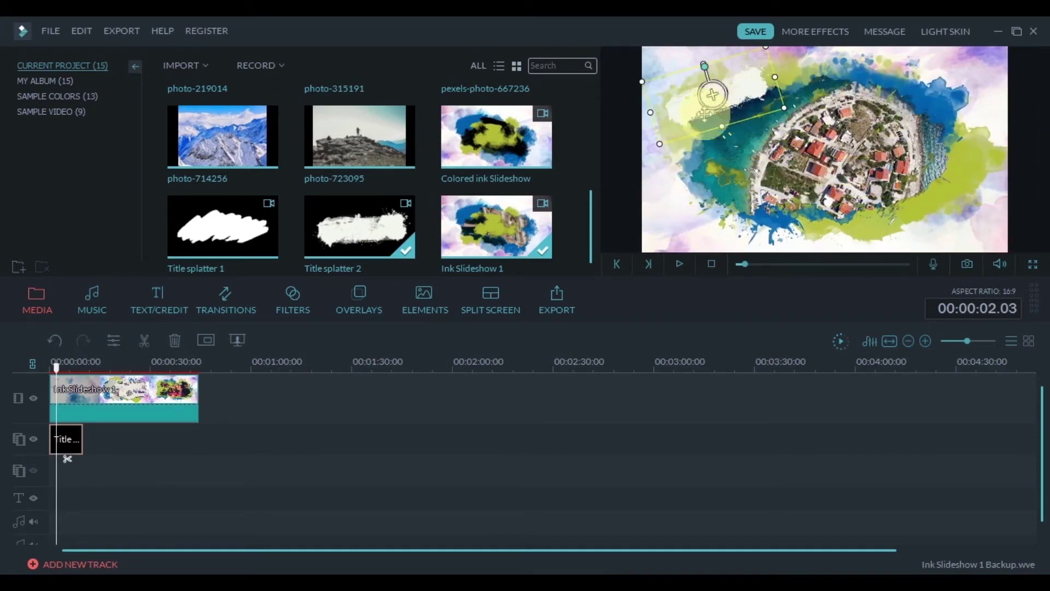
drag(659, 145, 737, 89)
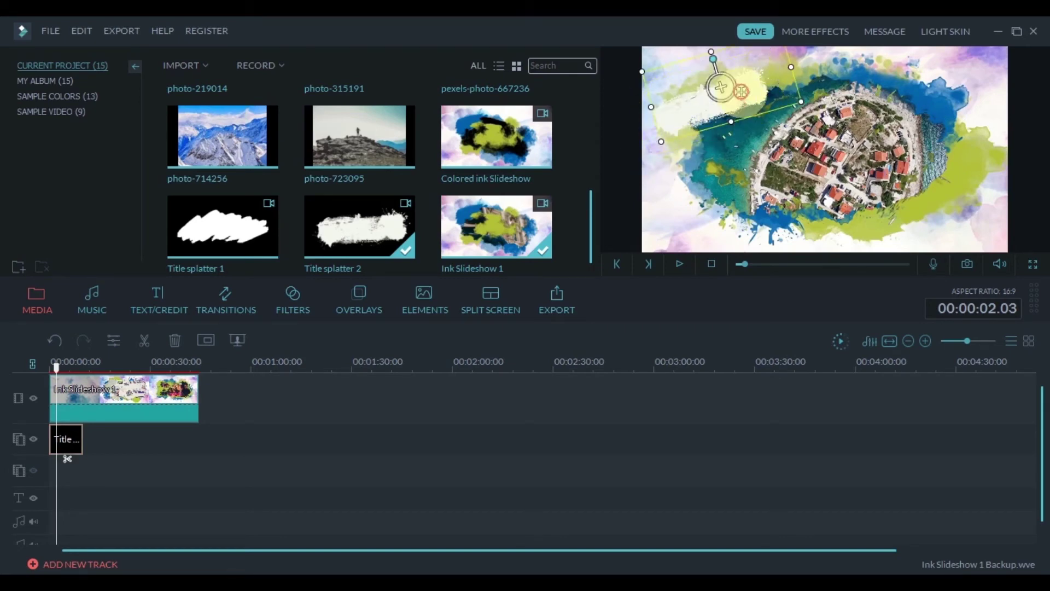
drag(737, 88, 729, 88)
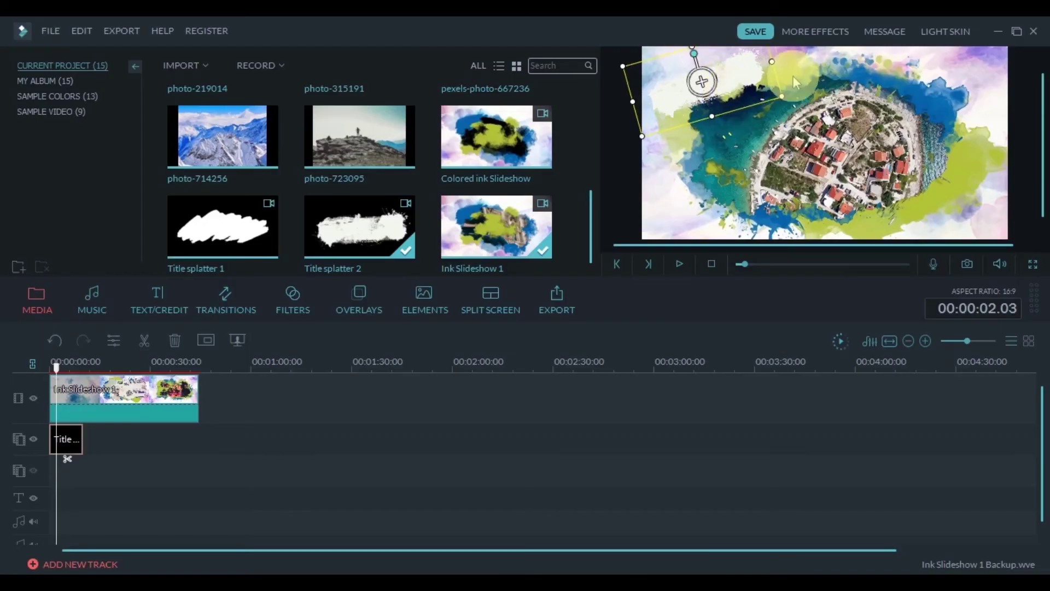
click(679, 264)
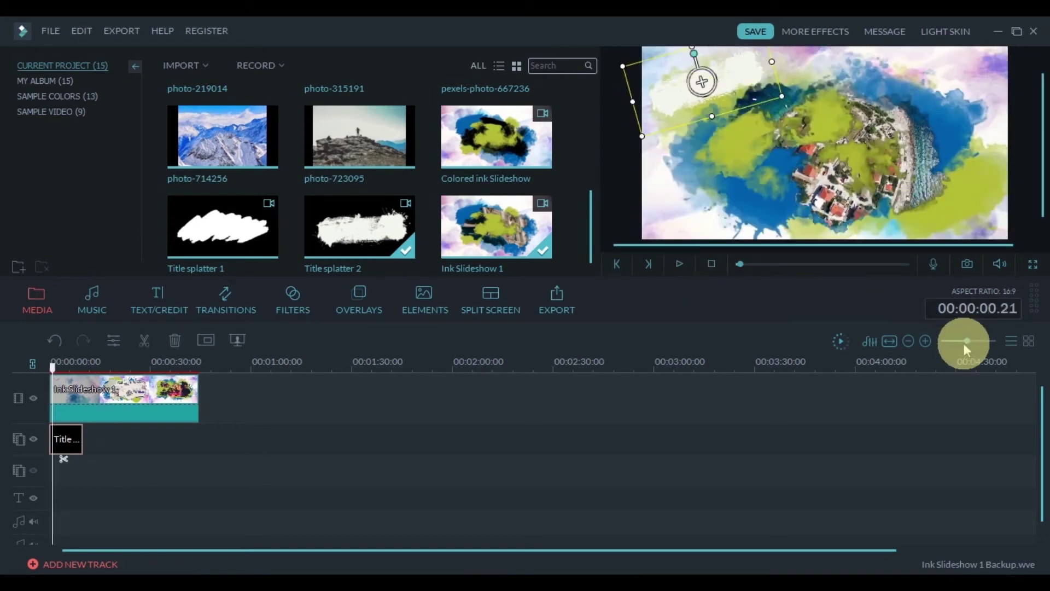
Step: Zoom into the timeline, preview the opening overlay, and bring up the title templates
drag(966, 342, 973, 345)
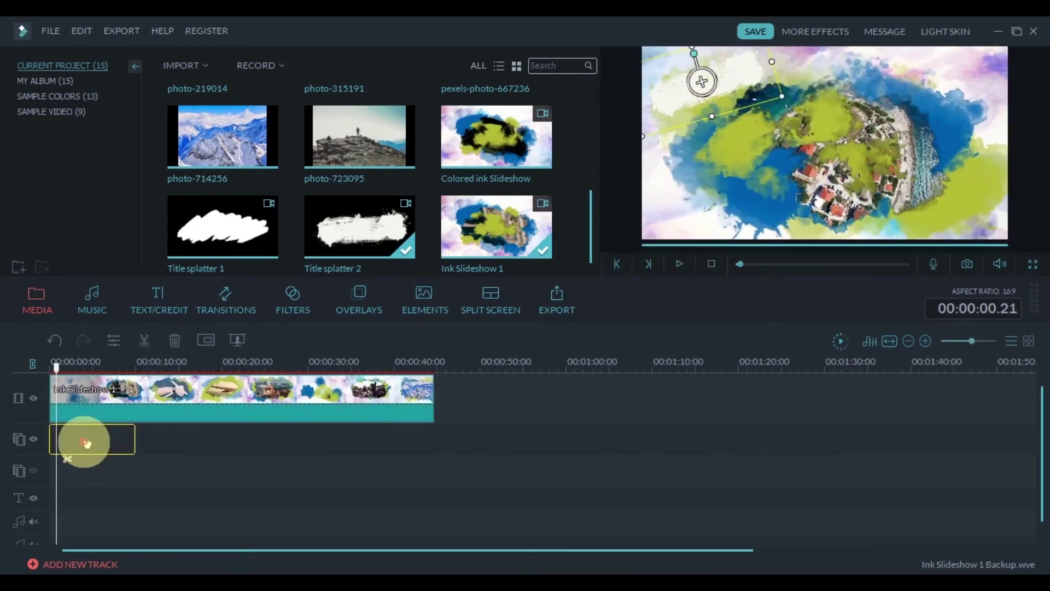
drag(82, 438, 117, 436)
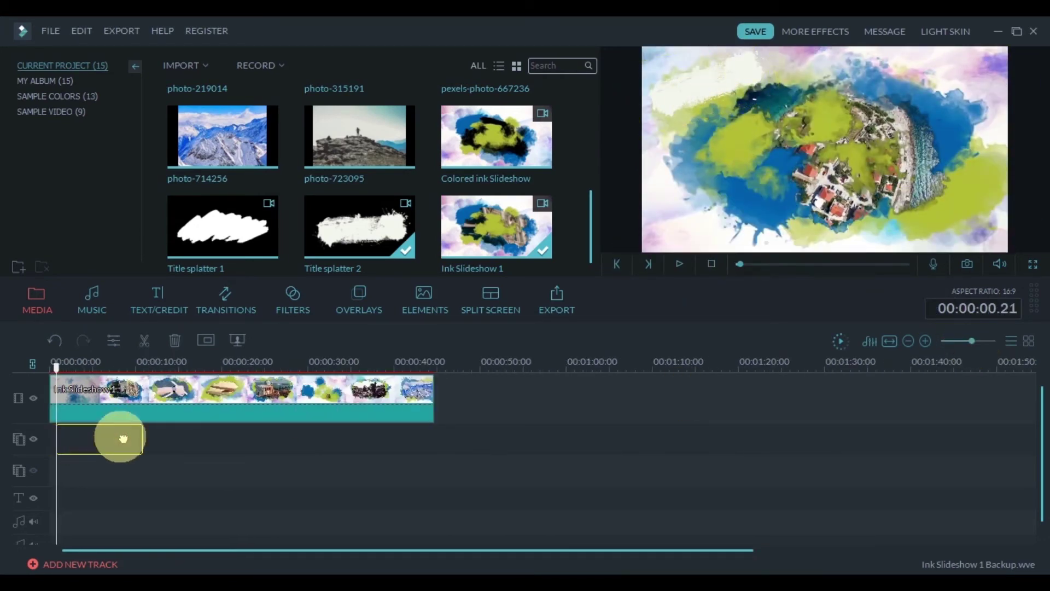
click(679, 264)
click(690, 49)
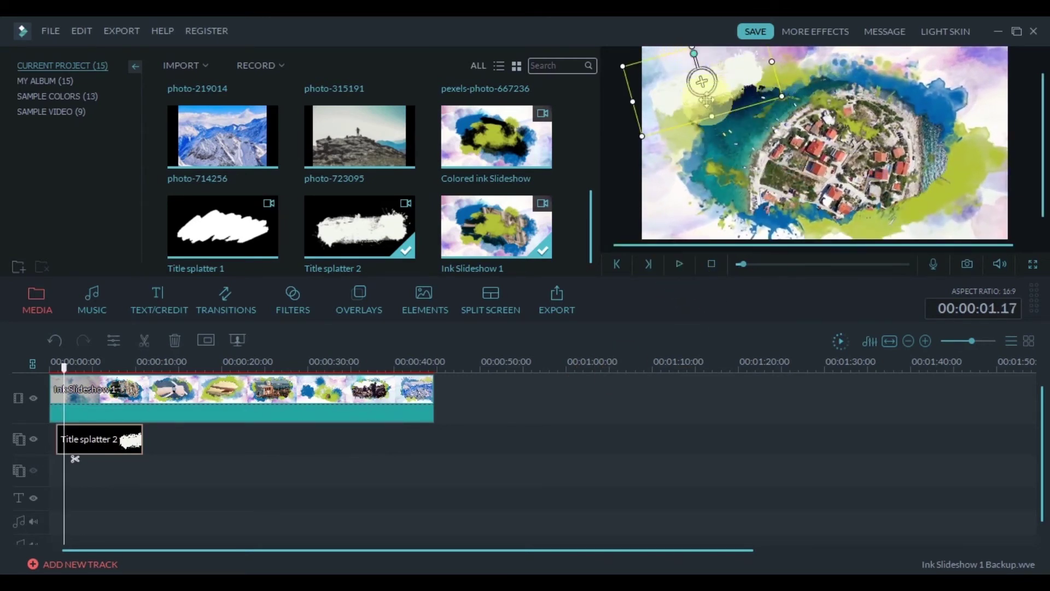
click(148, 308)
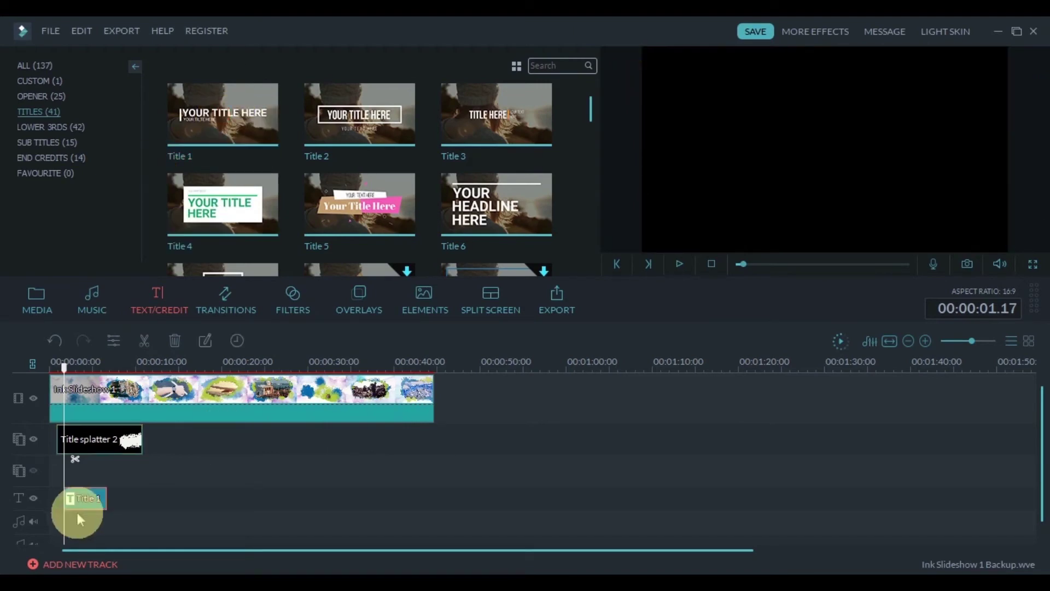
Step: Add Title 1 to the text track and delete its decorative bar and second text line in Advanced edit
drag(223, 122, 89, 500)
double_click(83, 502)
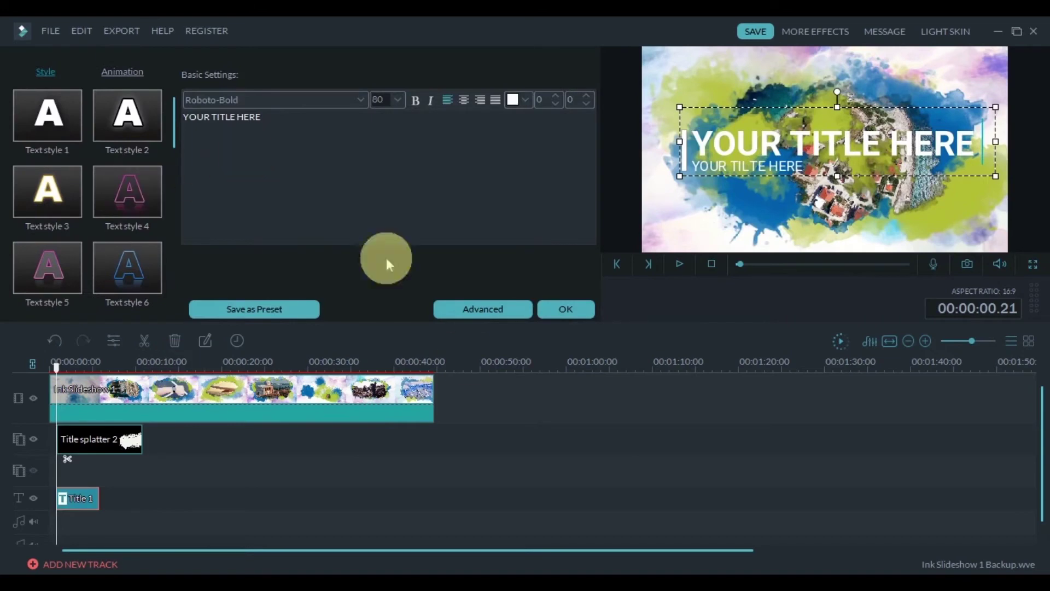
click(470, 312)
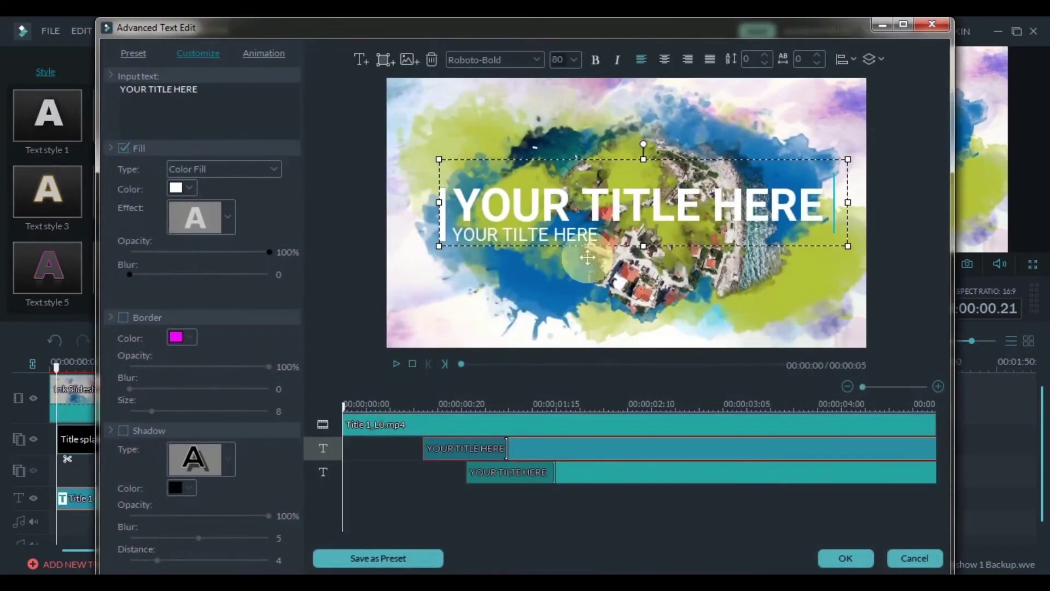
click(579, 421)
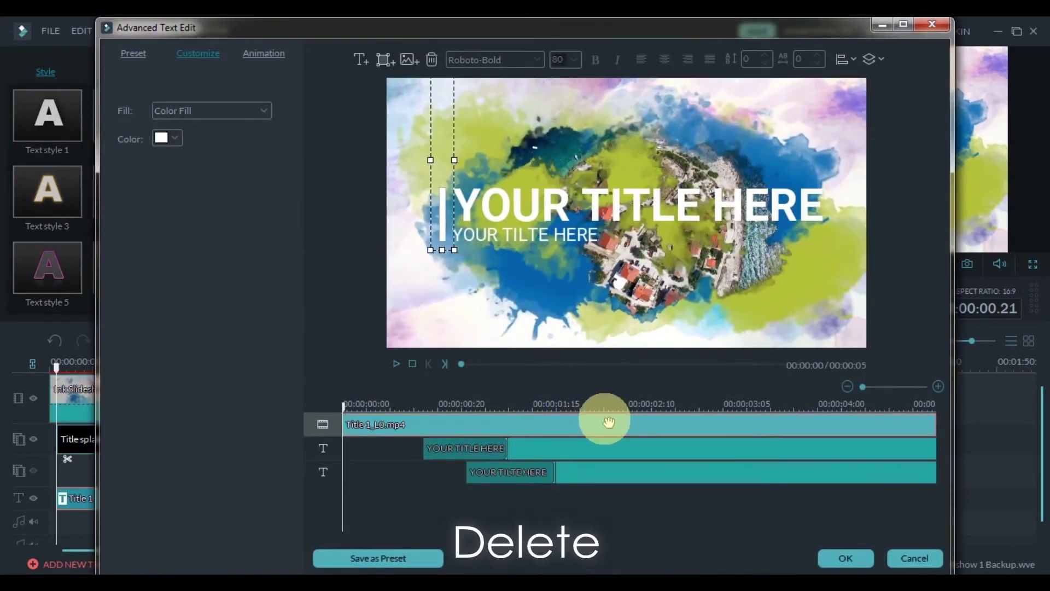
key(Delete)
click(598, 455)
key(Delete)
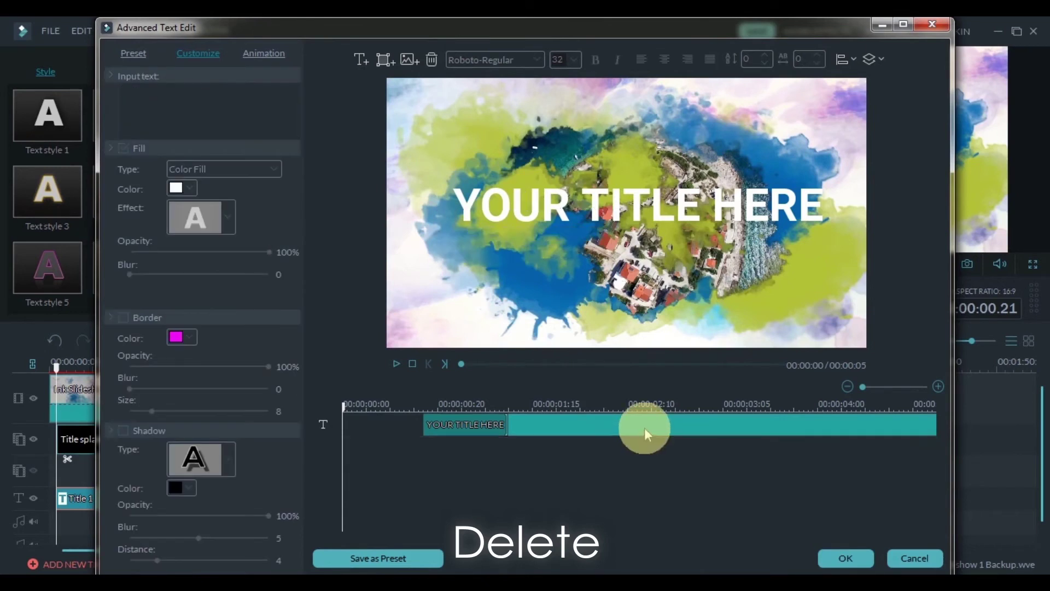
Step: Align the remaining title line and replace its text with 'Ink Slideshow'
drag(644, 428, 560, 428)
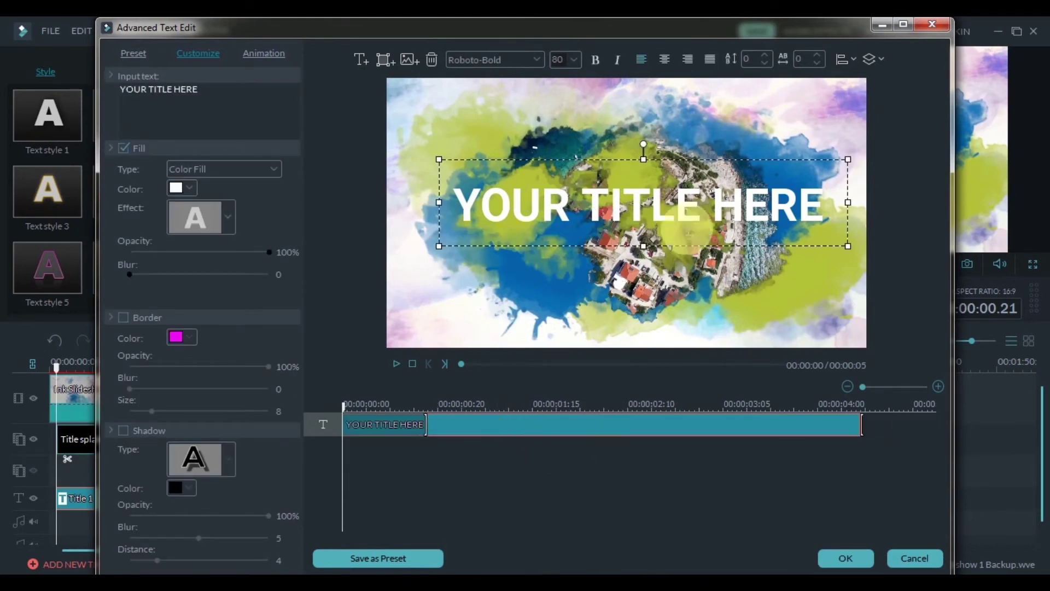
drag(826, 208, 481, 218)
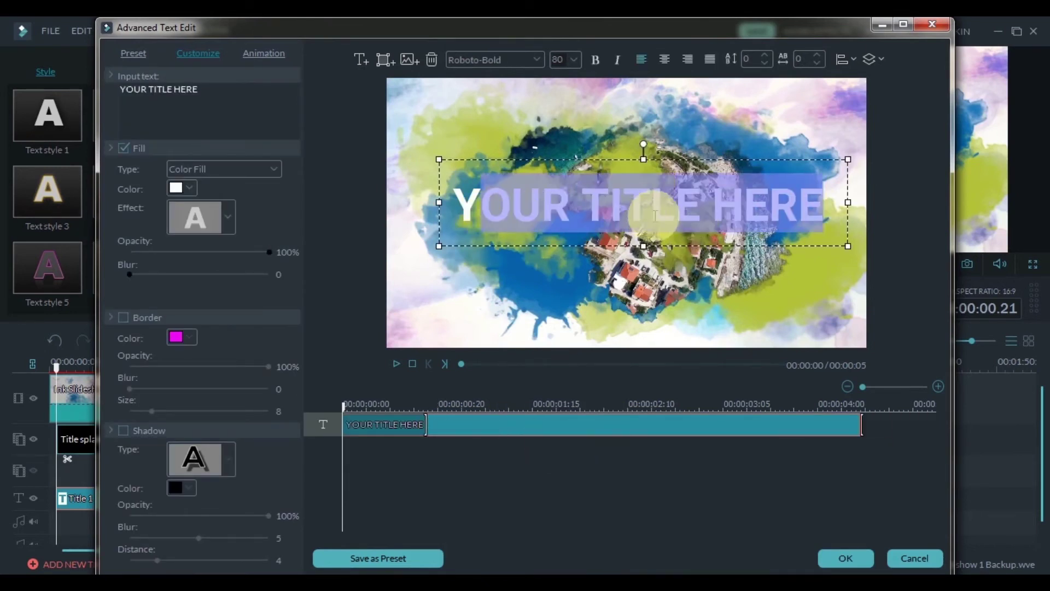
text(Ink Sl)
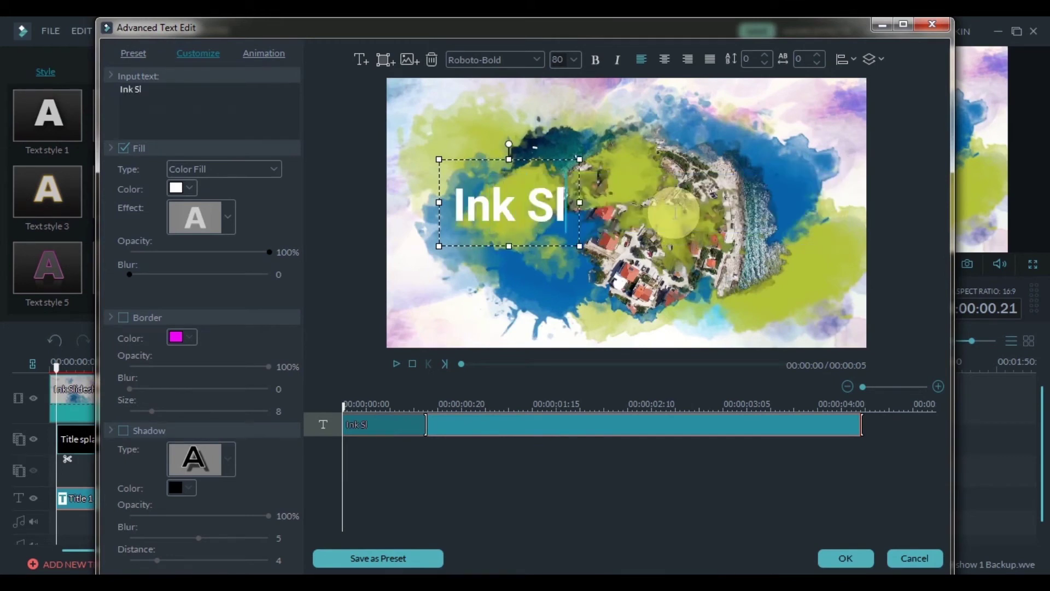
text(ideshow)
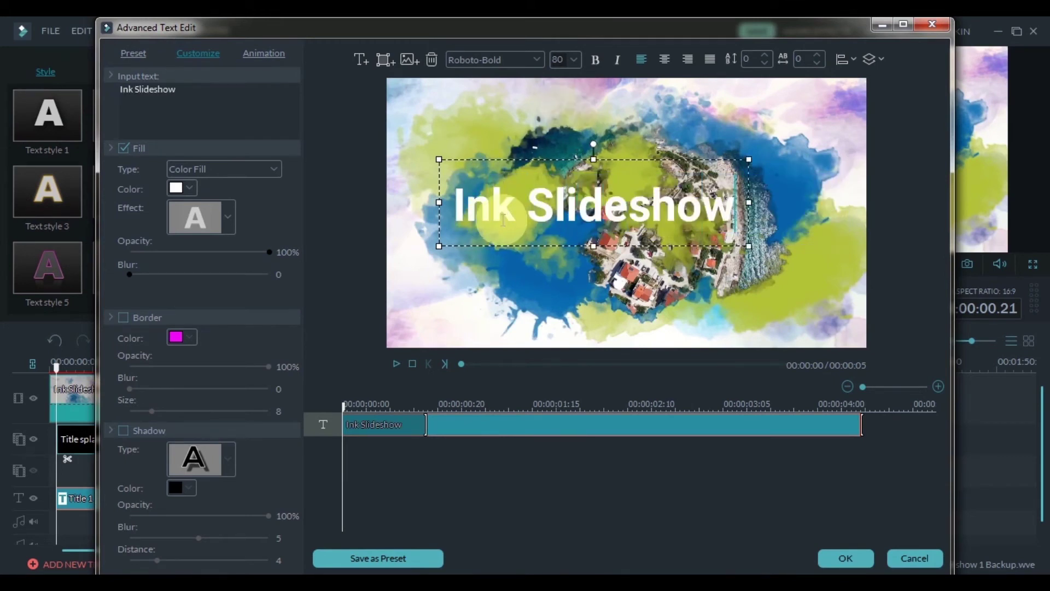
key(ctrl+a)
Step: Set the Ink Slideshow title font to the Mahoni Free Person script
click(509, 58)
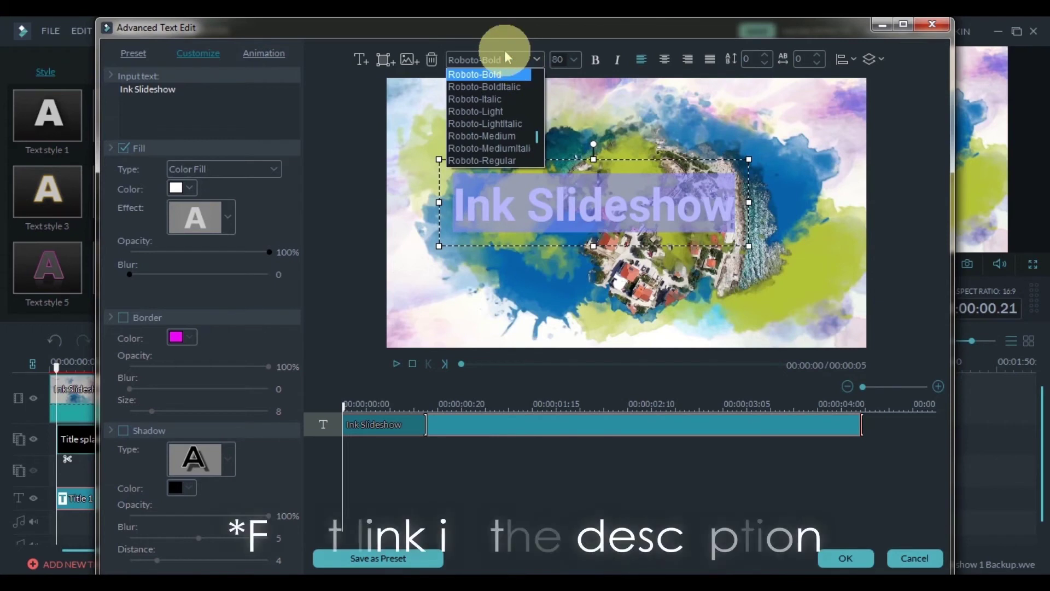
text(m)
click(484, 86)
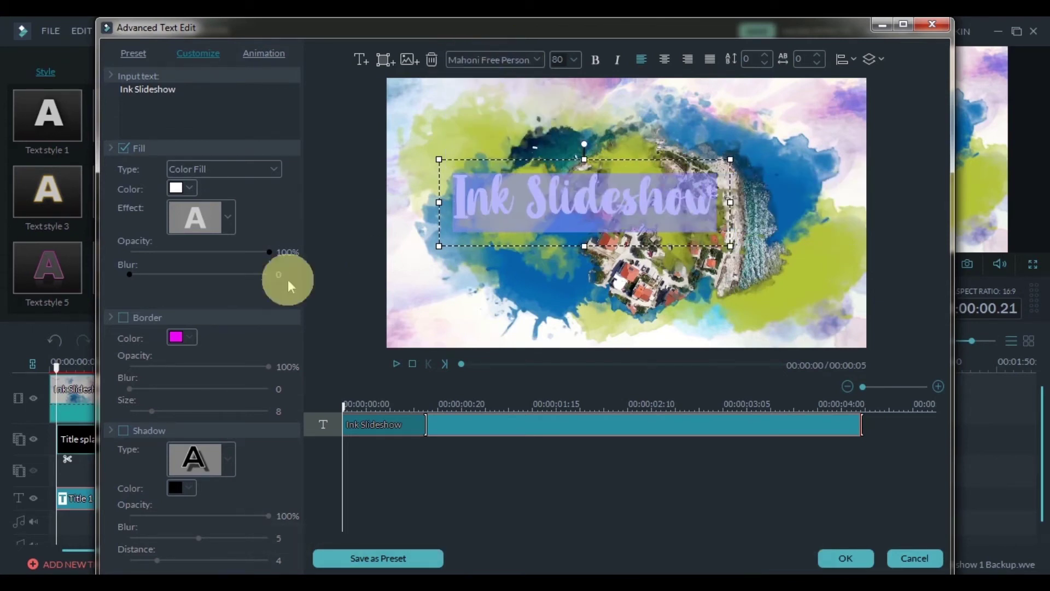
Step: Give the title a purple fill, trying cyan and outlined effects before settling on solid purple
click(183, 188)
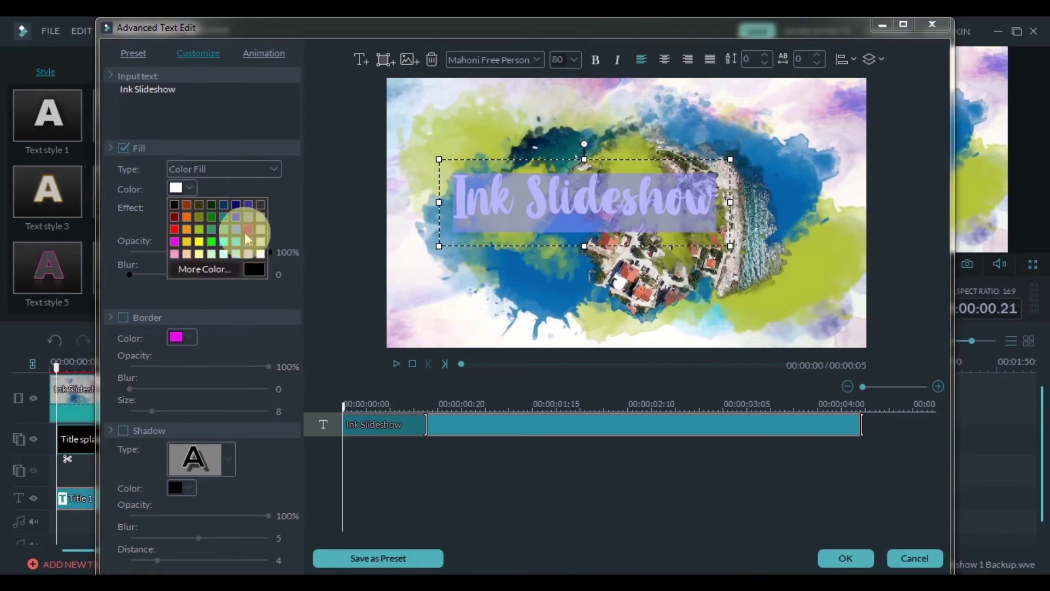
click(239, 224)
click(238, 224)
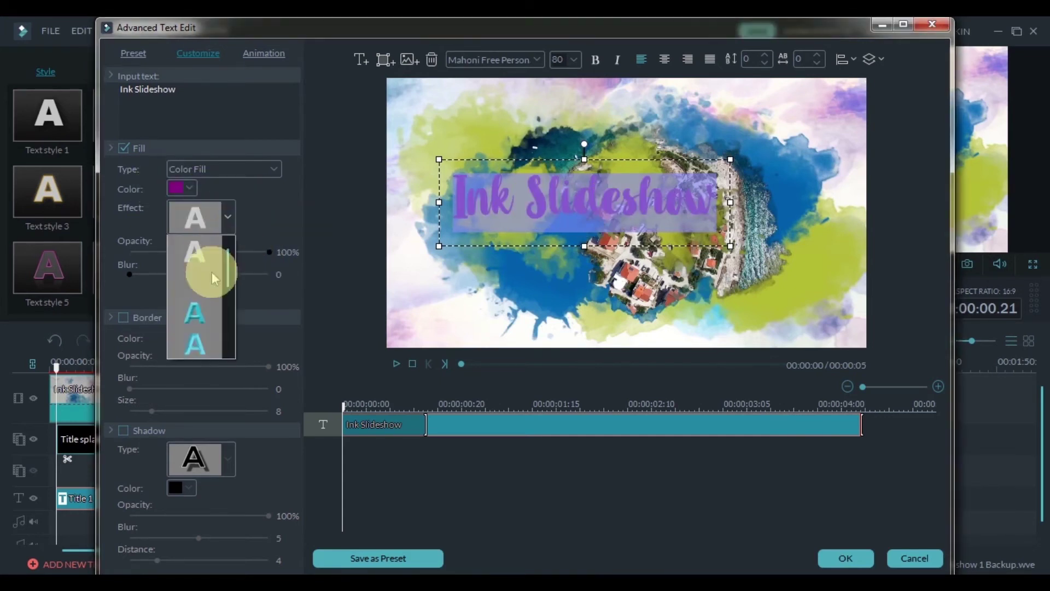
click(208, 320)
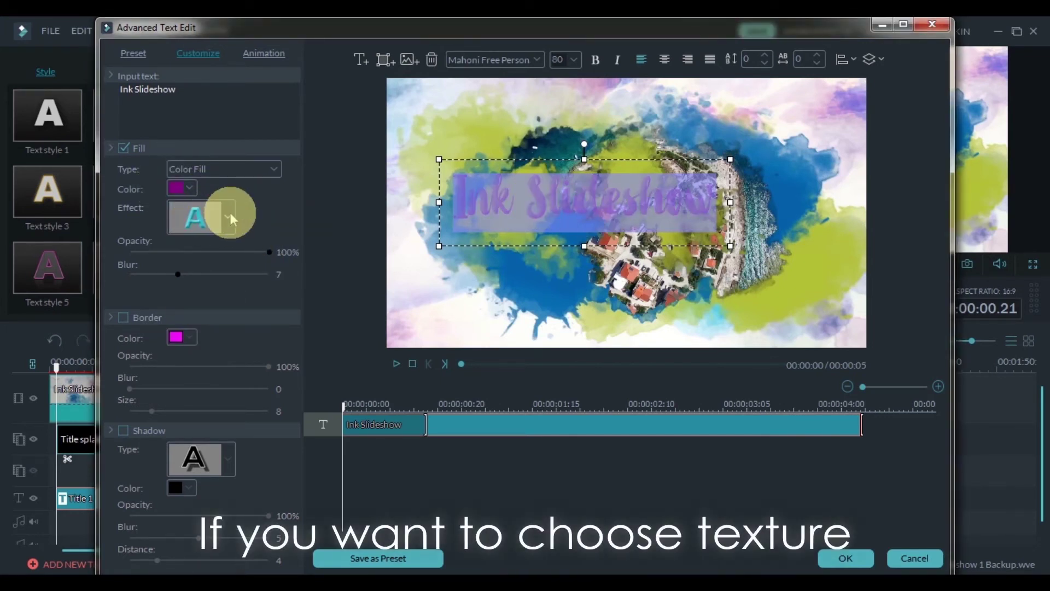
double_click(544, 210)
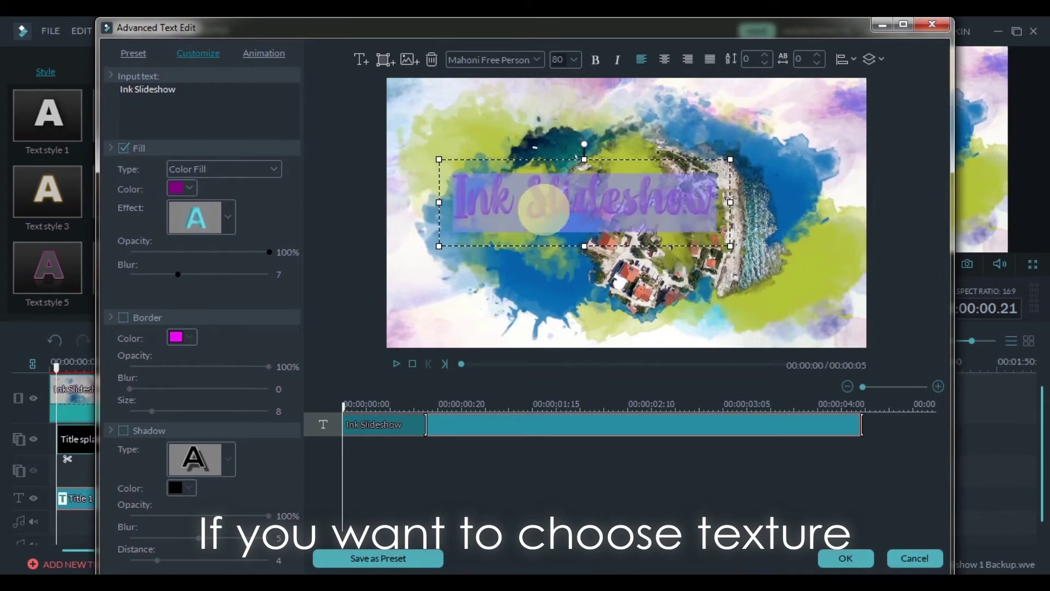
click(231, 221)
click(204, 317)
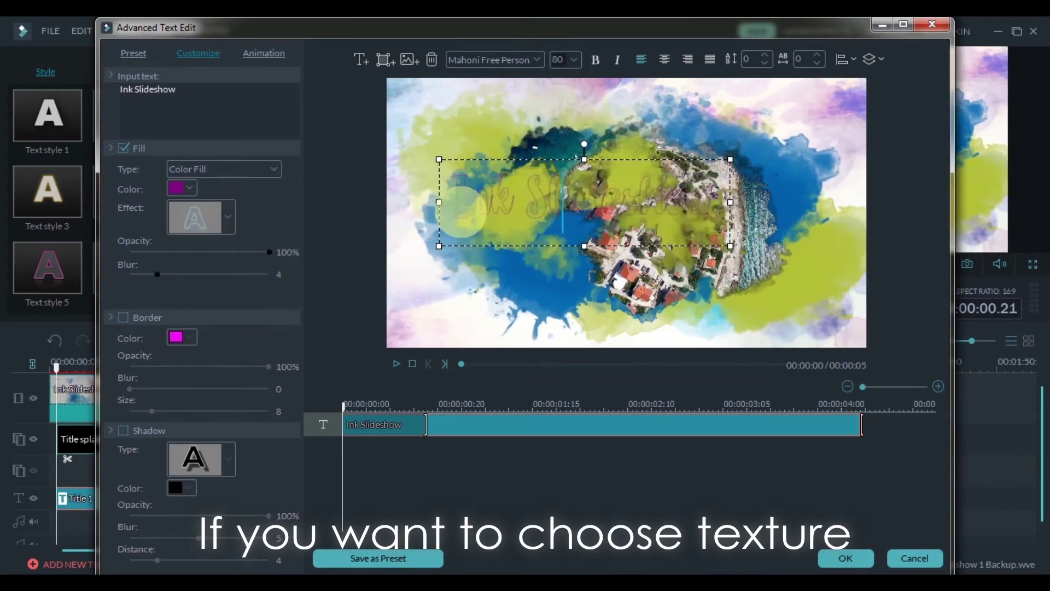
drag(457, 204, 546, 201)
click(189, 187)
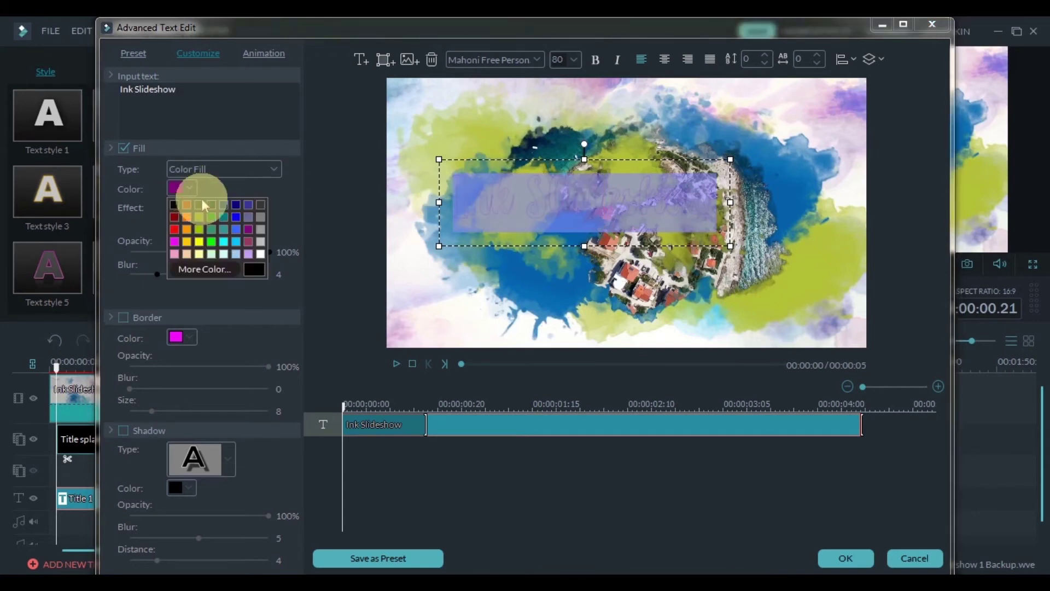
click(201, 199)
click(228, 216)
click(205, 264)
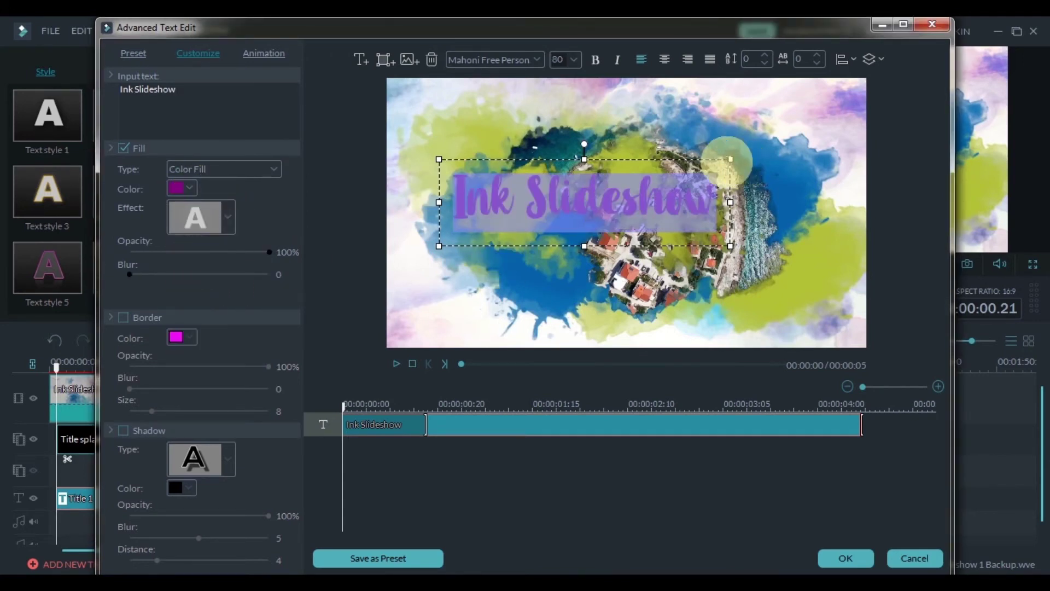
Step: Size the title to 56, tilt it counter-clockwise, and place it in the upper left, then preview
drag(730, 158, 624, 190)
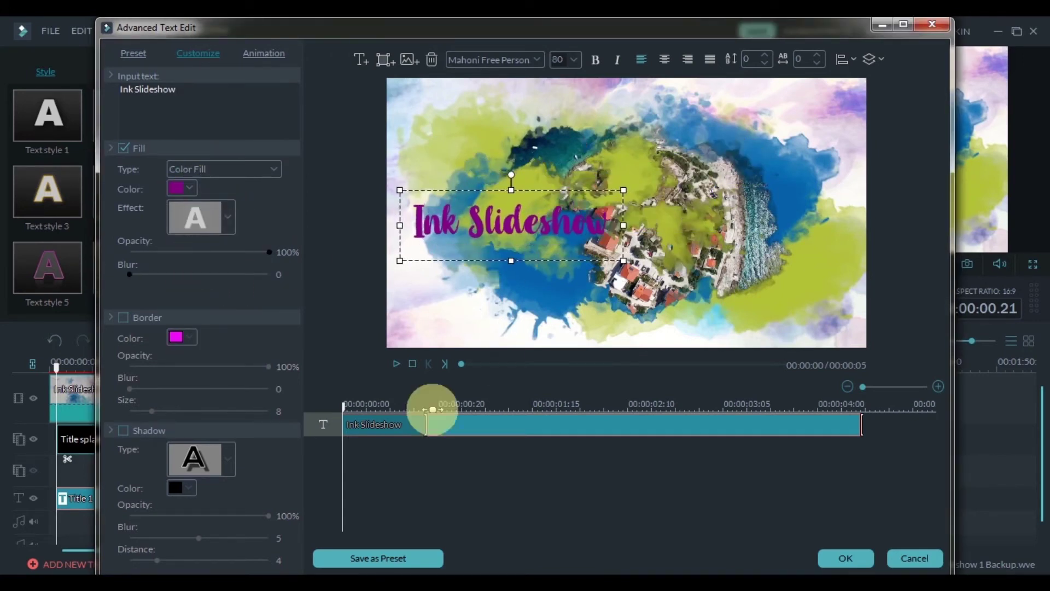
click(388, 403)
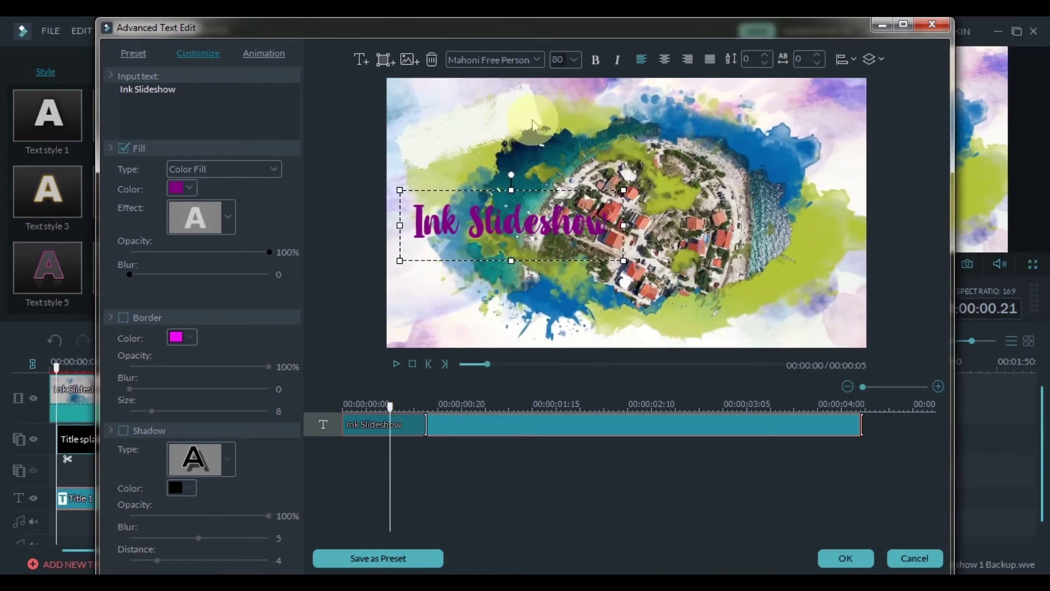
click(528, 227)
mouse_move(624, 190)
mouse_down()
mouse_move(581, 200)
mouse_move(513, 108)
mouse_move(467, 106)
mouse_up()
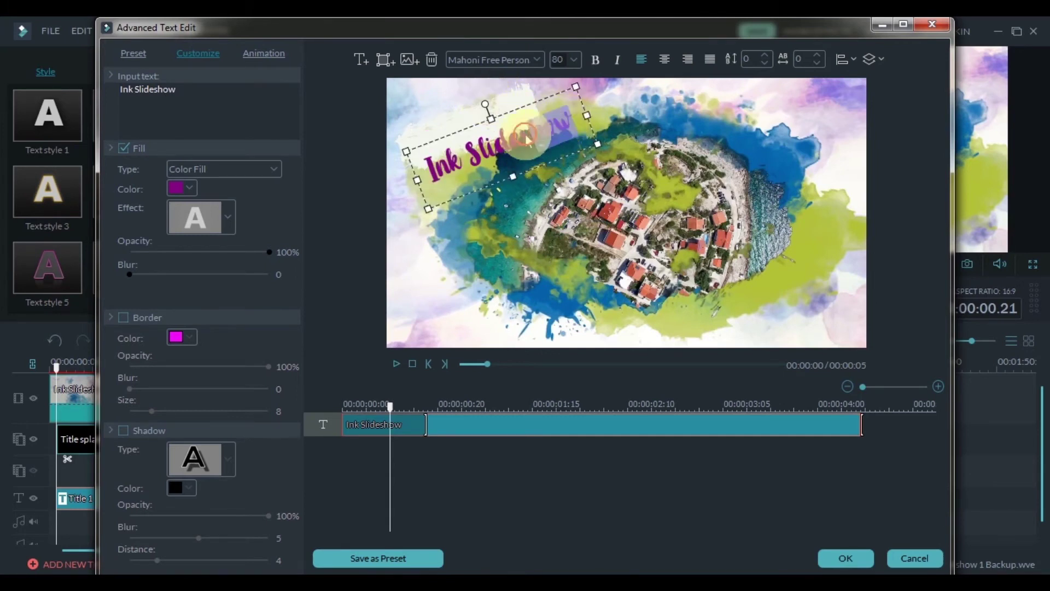
click(573, 59)
scroll(563, 54, up, 2)
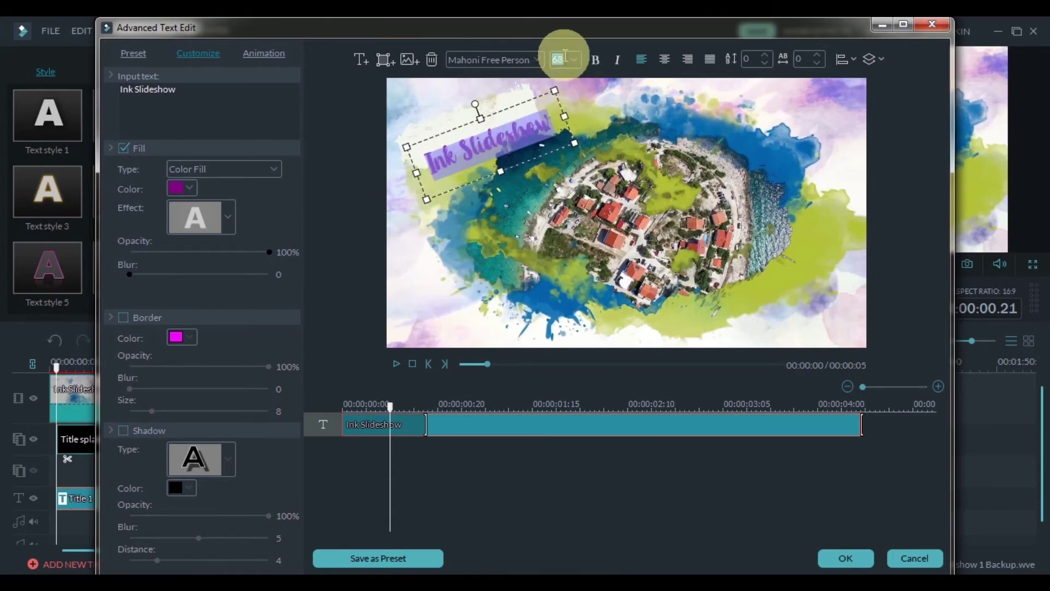
text(56)
drag(497, 106, 488, 94)
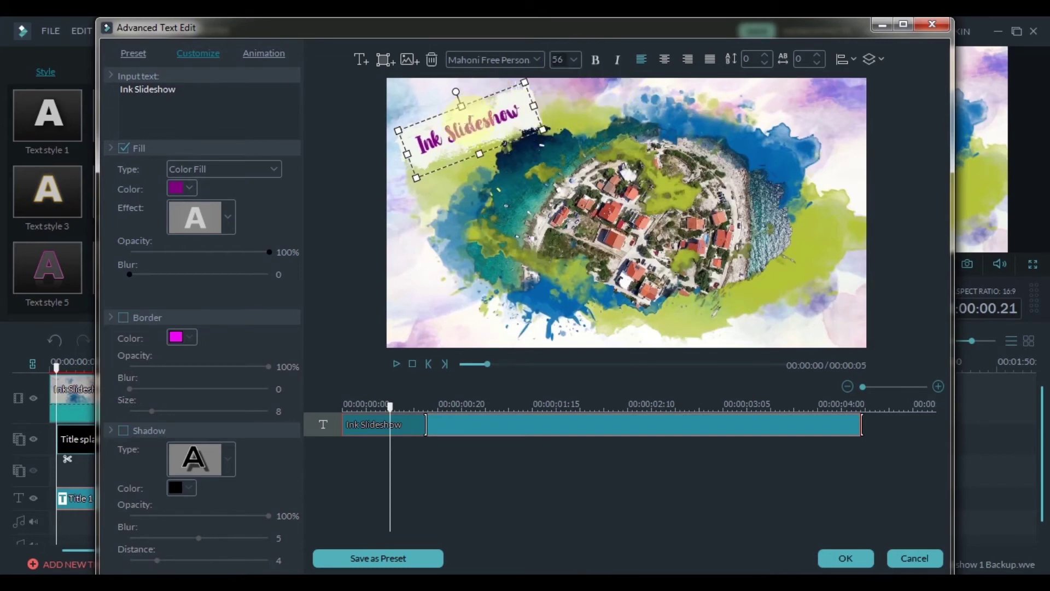
click(396, 364)
click(445, 175)
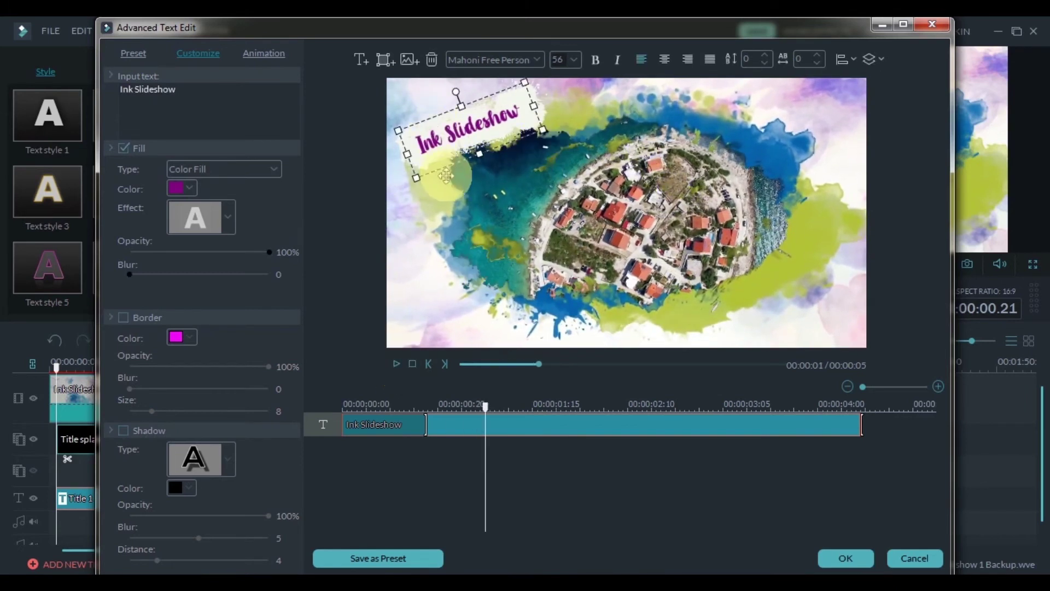
Step: Apply the Evaporate 1 animation to the Ink Slideshow title, preview it, and confirm the advanced edits
click(296, 70)
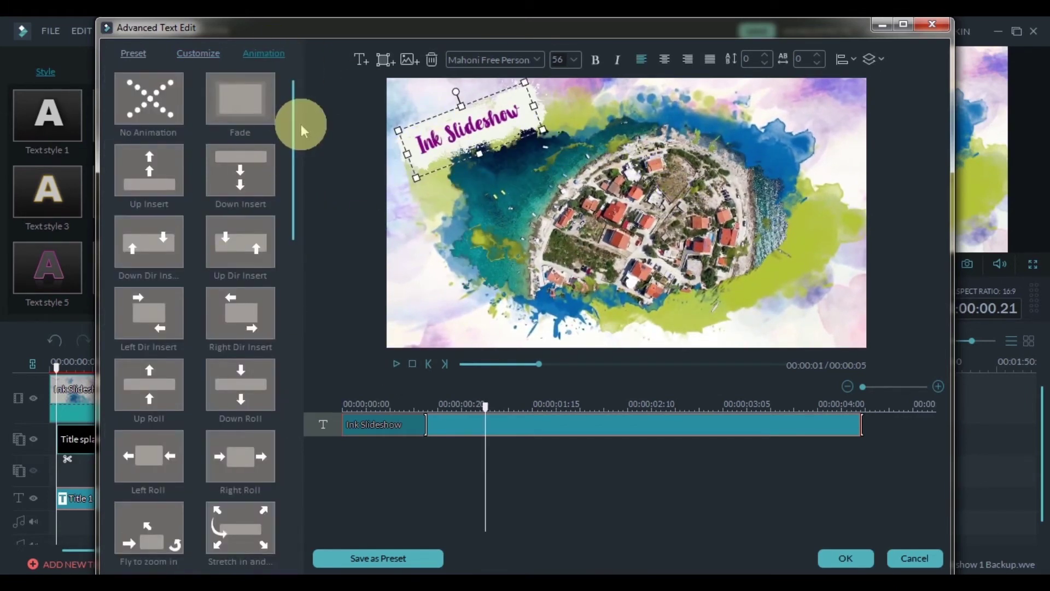
scroll(289, 281, down, 3)
scroll(303, 514, down, 5)
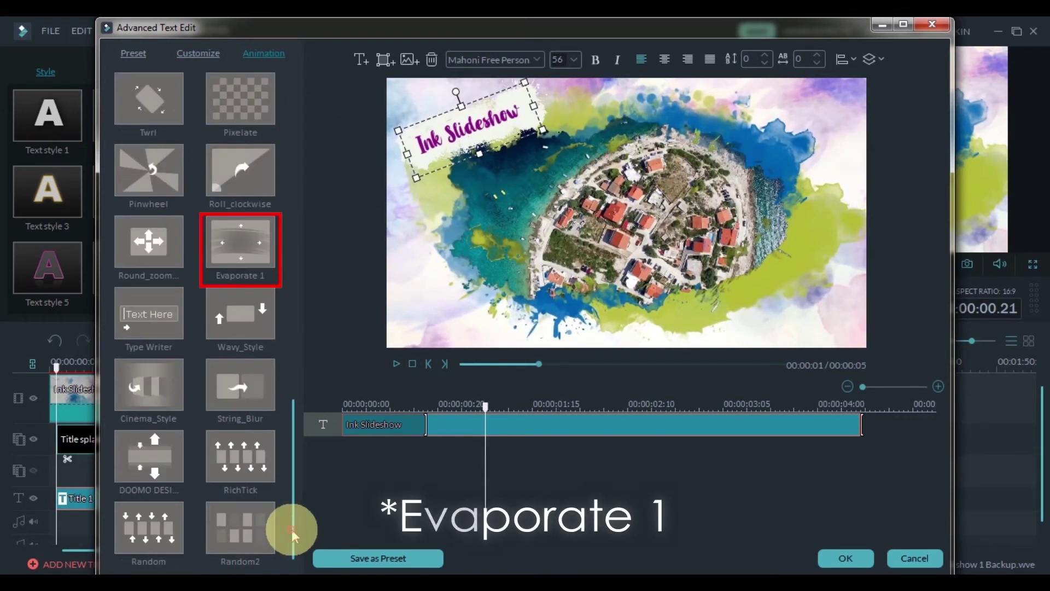
click(230, 255)
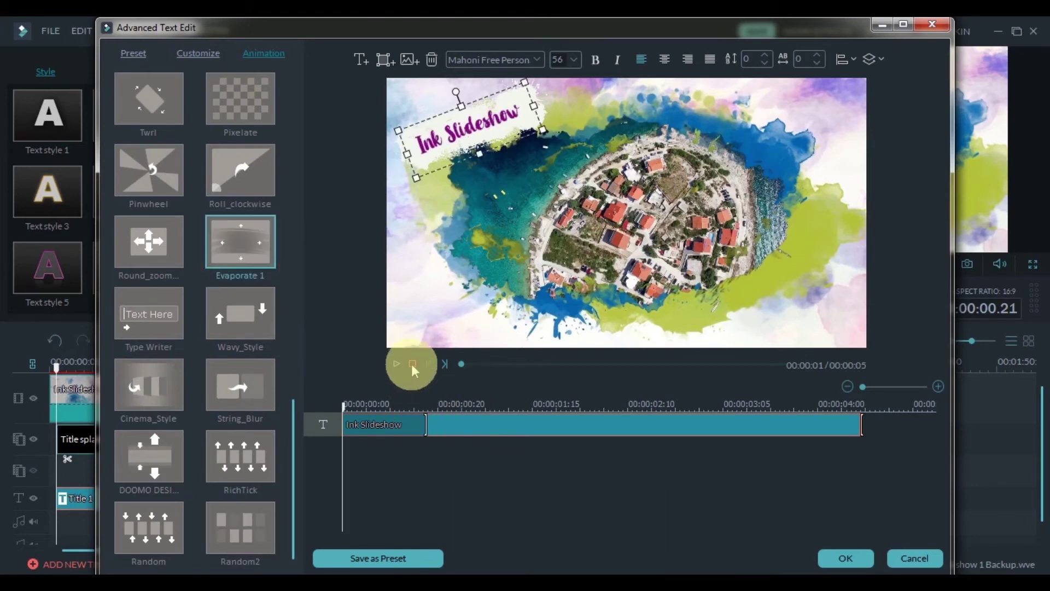
click(396, 363)
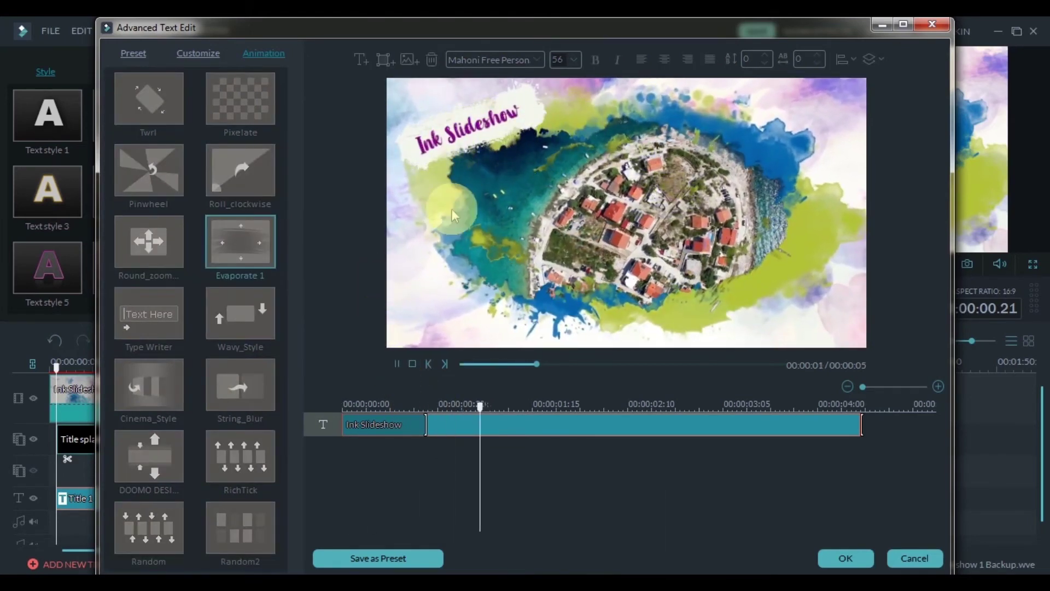
click(397, 363)
click(429, 424)
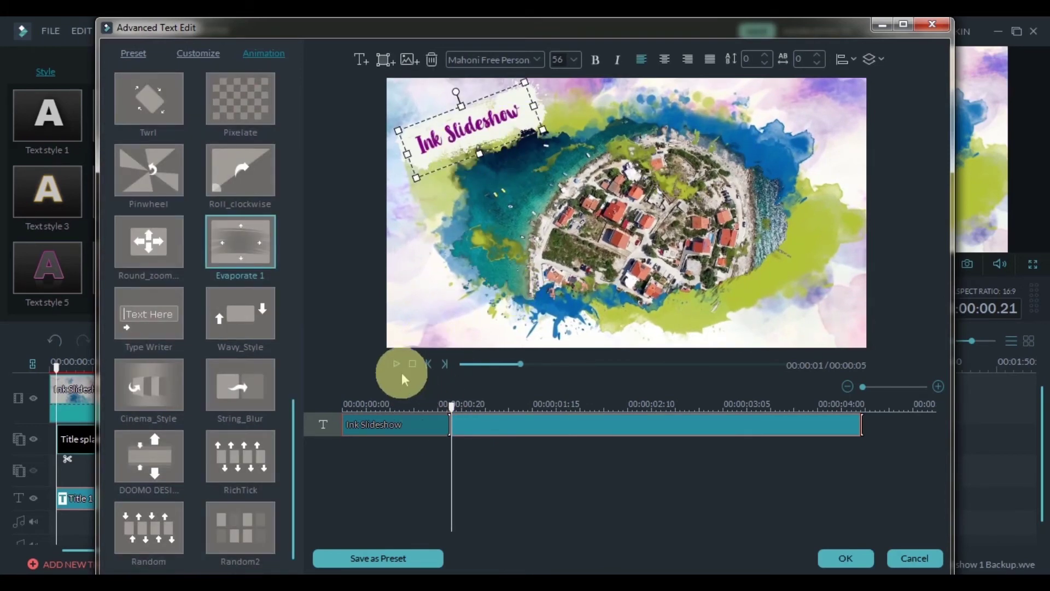
click(403, 365)
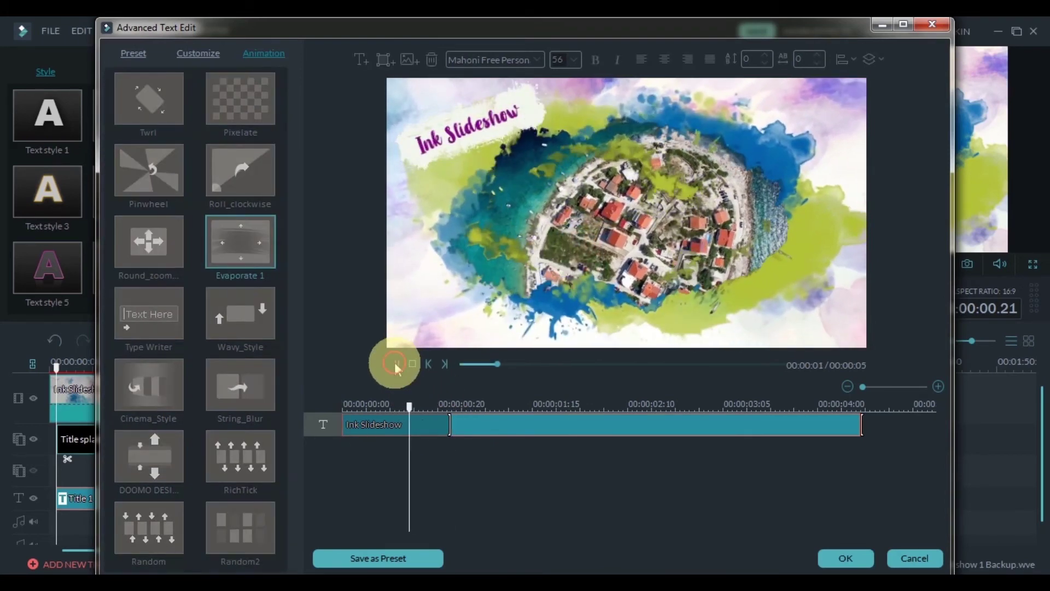
click(695, 525)
click(839, 557)
Step: Apply the title settings and shift the Title 1 clip slightly earlier on the text track
click(566, 310)
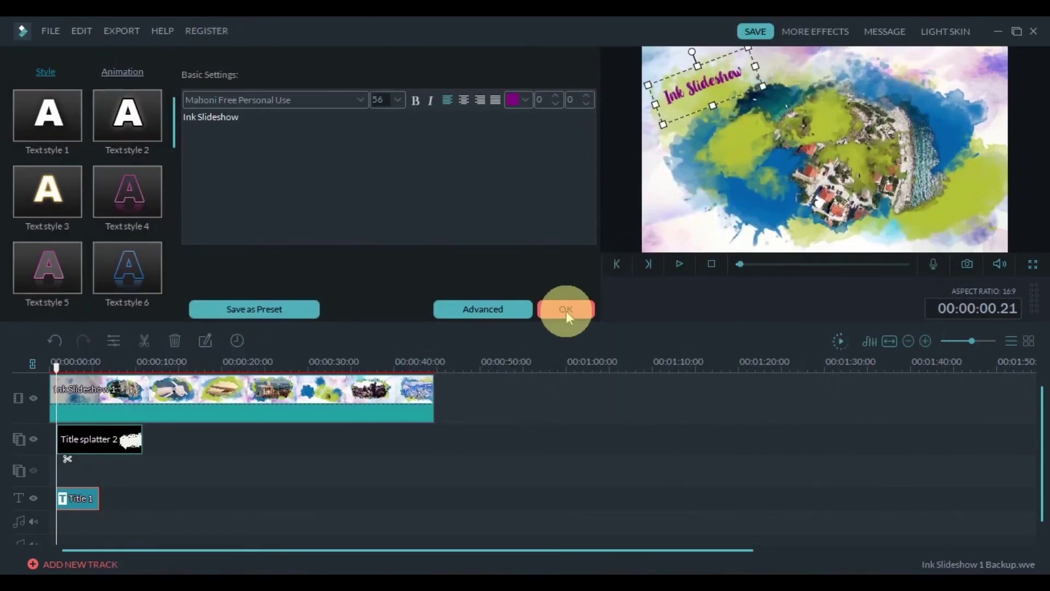
drag(93, 501, 92, 499)
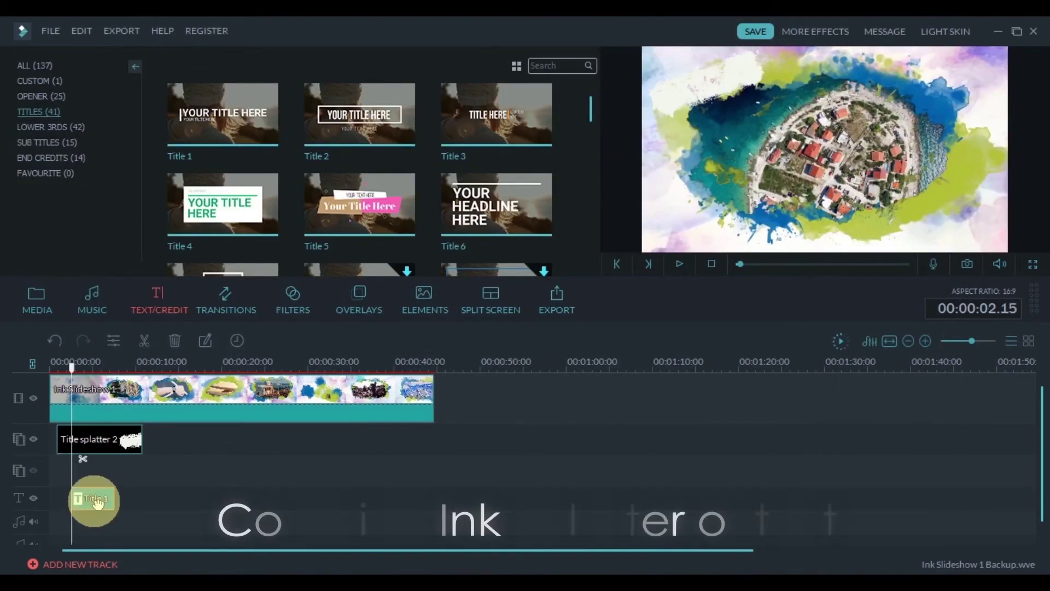
click(680, 265)
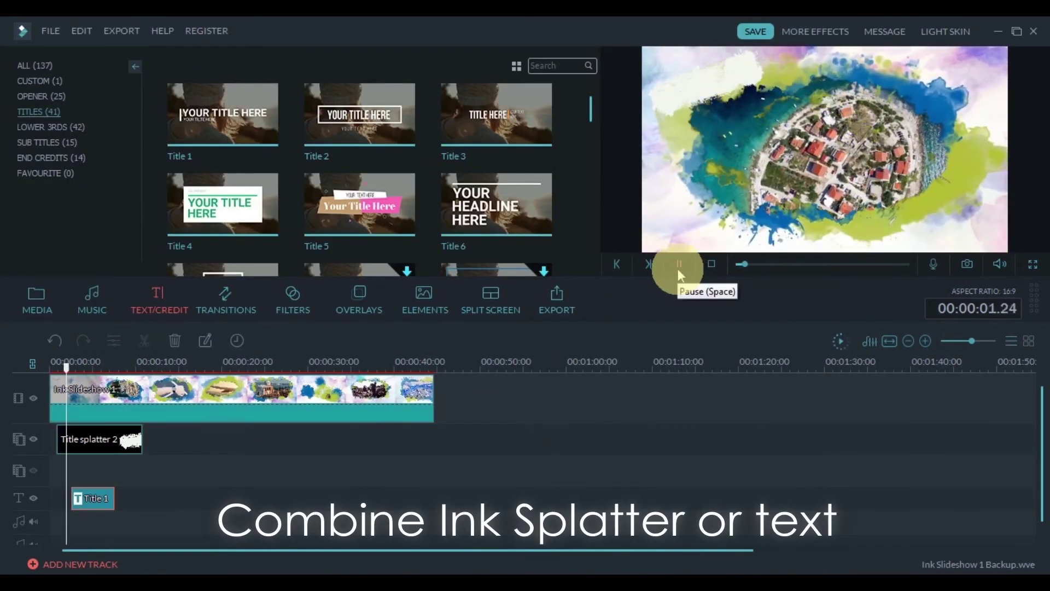
click(118, 536)
click(65, 366)
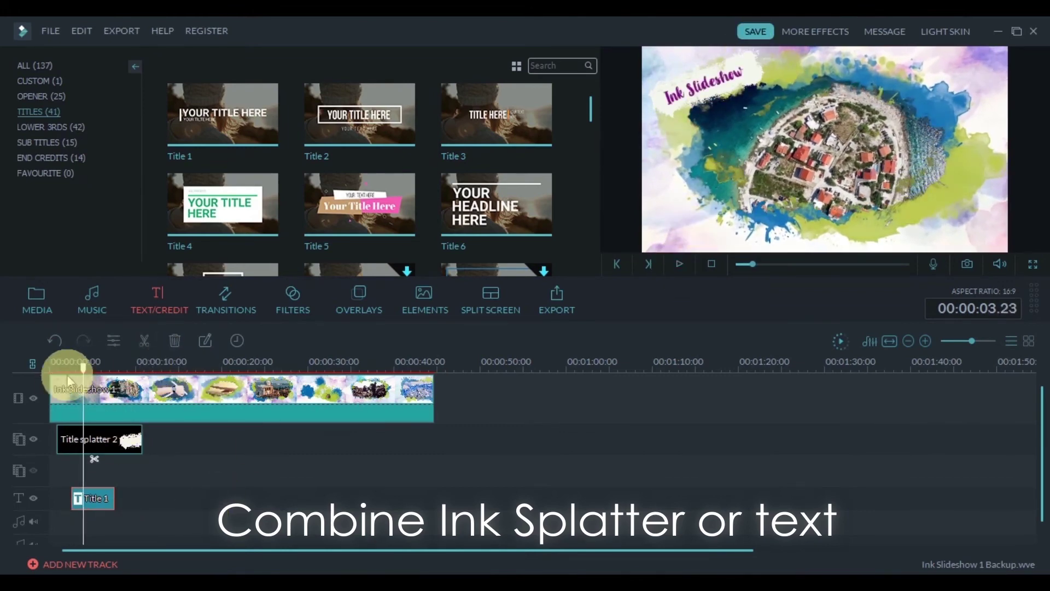
drag(107, 500, 92, 503)
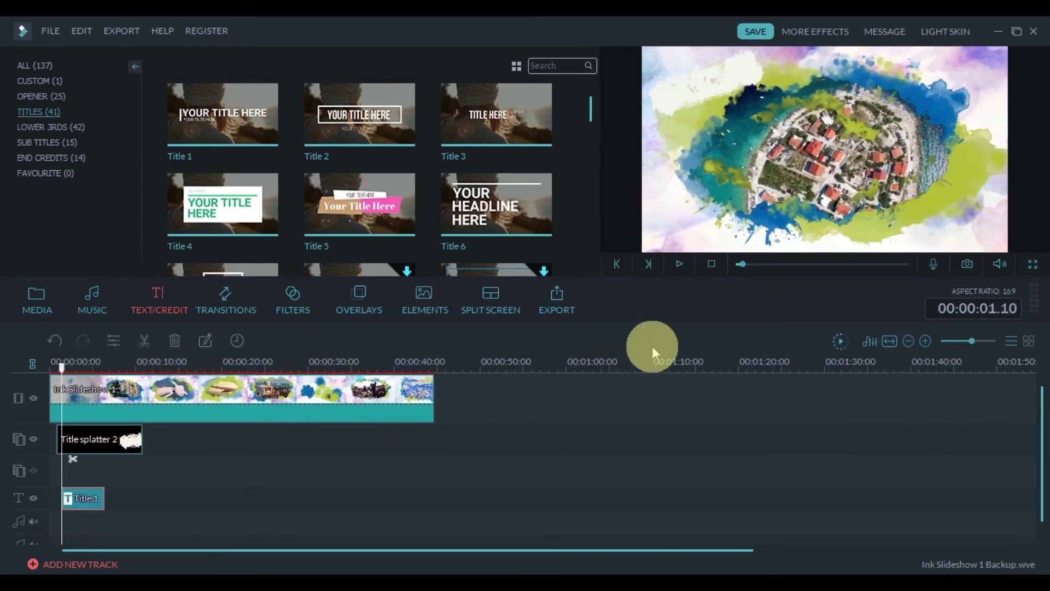
click(681, 264)
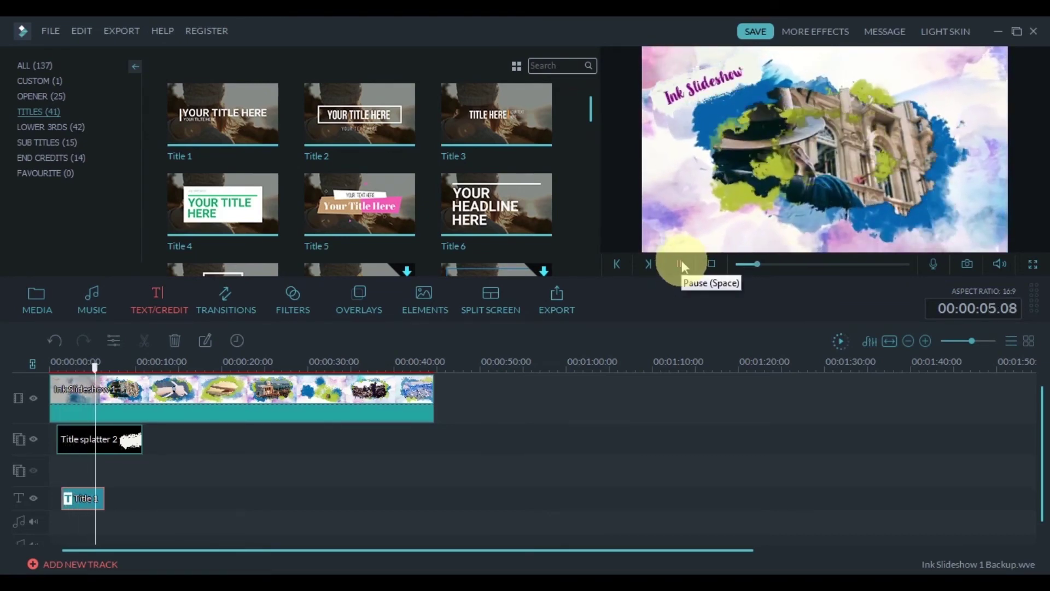
click(681, 262)
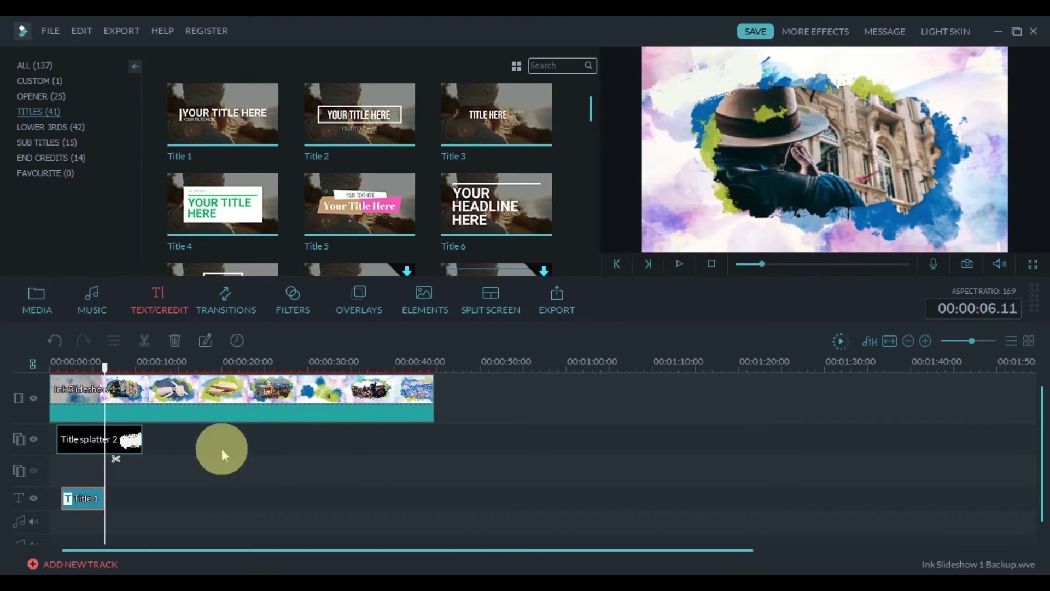
Step: Split Title splatter 2 just before 6 seconds and delete the leftover tail
click(131, 442)
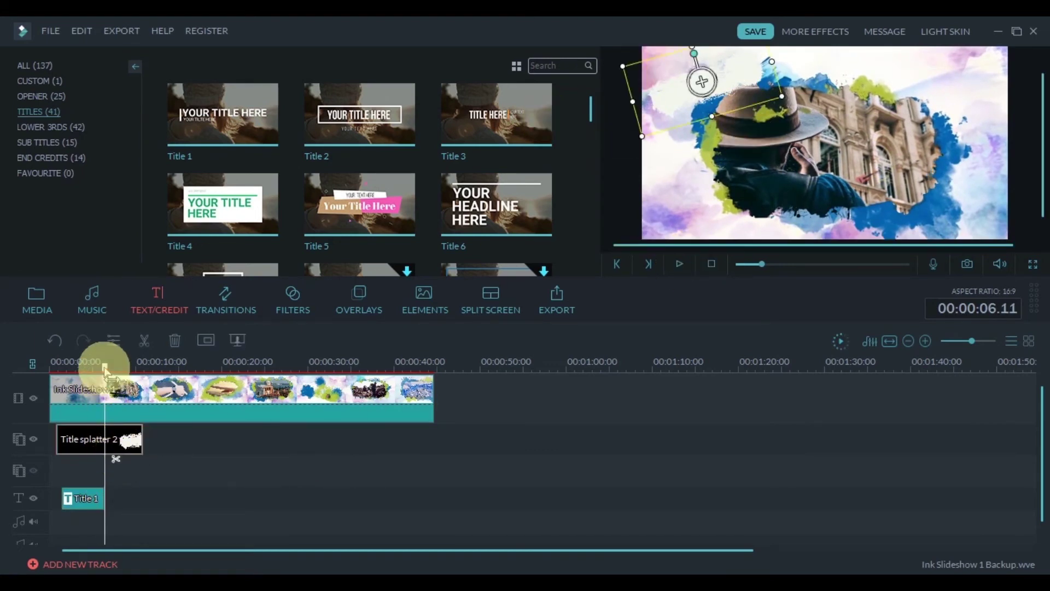
drag(105, 367, 424, 375)
click(114, 458)
right_click(127, 442)
click(166, 433)
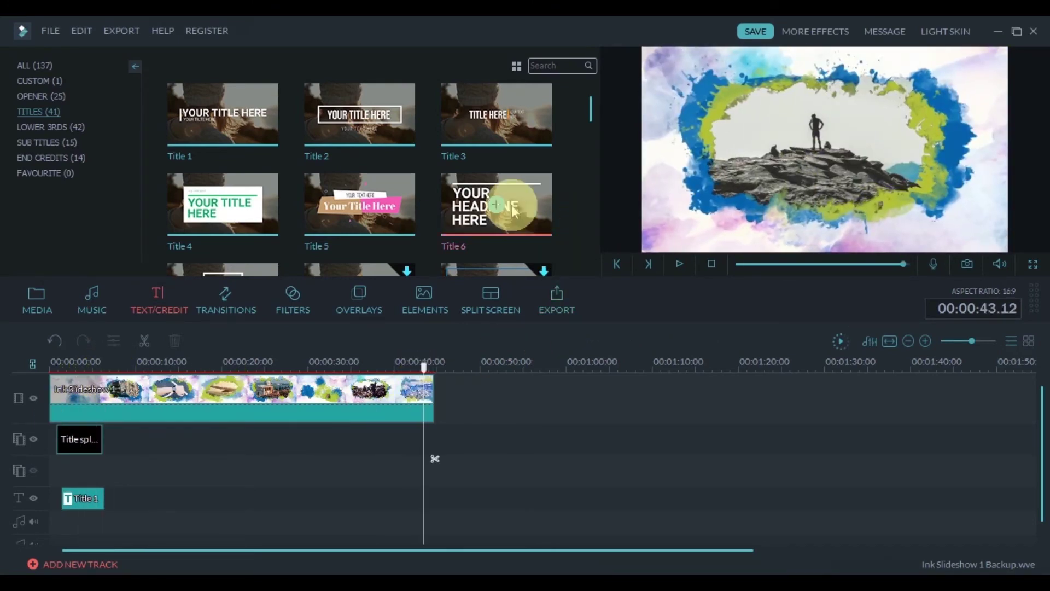
click(57, 305)
Step: Add photo-723095 at the end of the slideshow, make it fill the frame, and shorten it
drag(394, 166, 447, 394)
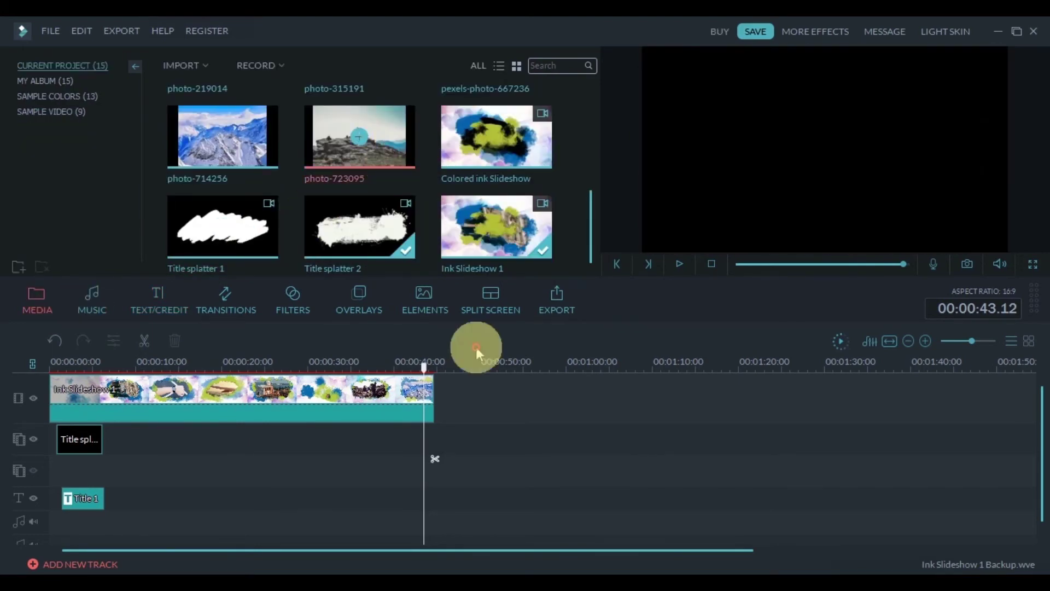
right_click(475, 388)
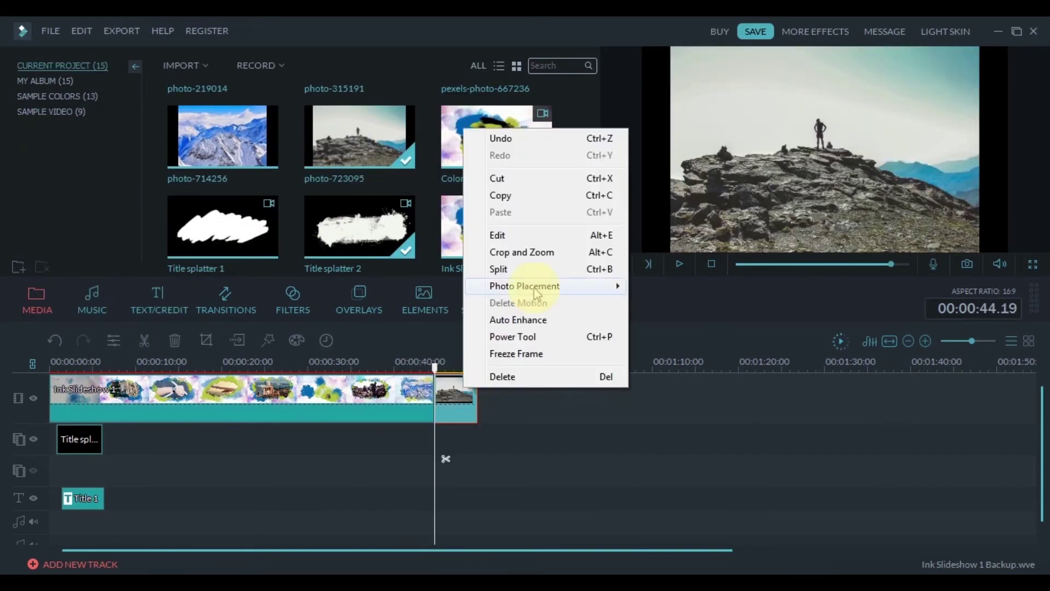
click(530, 281)
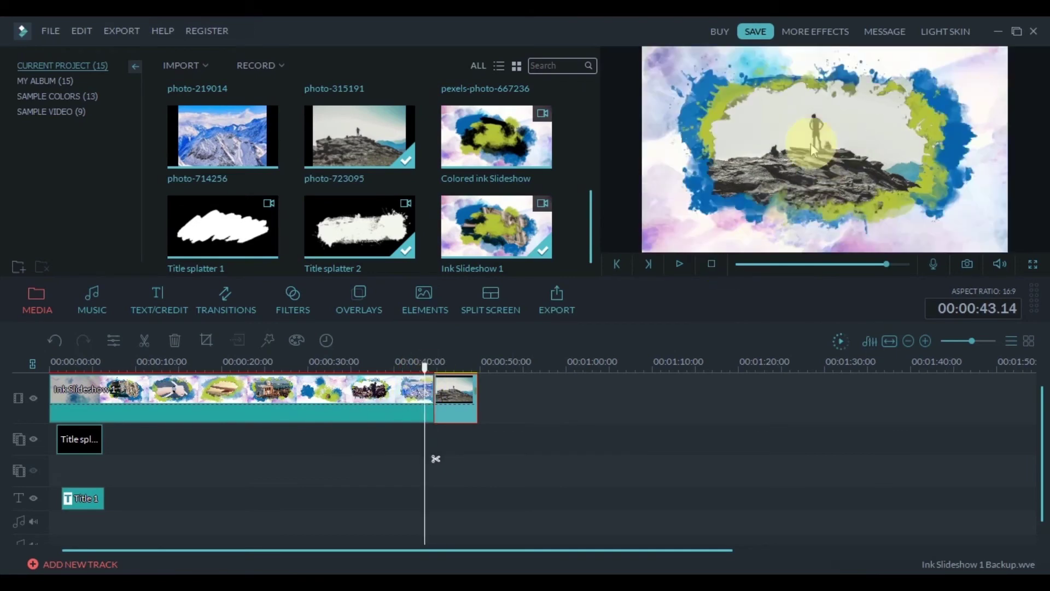
click(447, 363)
drag(475, 393, 459, 395)
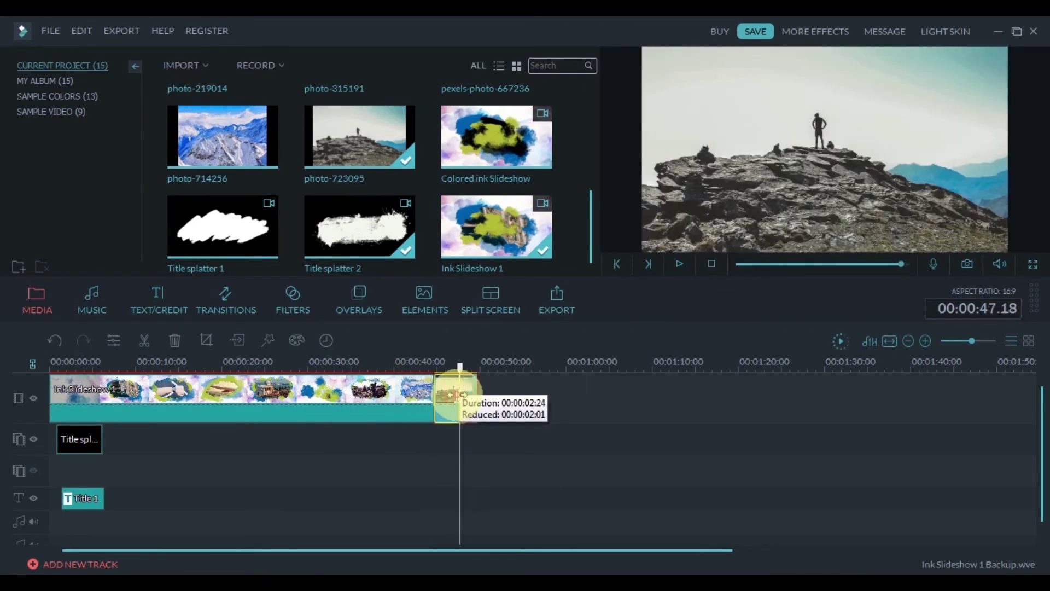
click(445, 381)
Step: Overlay Title splatter 1 on the final photo and trim it to end with the photo
mouse_move(277, 235)
mouse_down()
mouse_move(419, 443)
mouse_move(438, 446)
mouse_up()
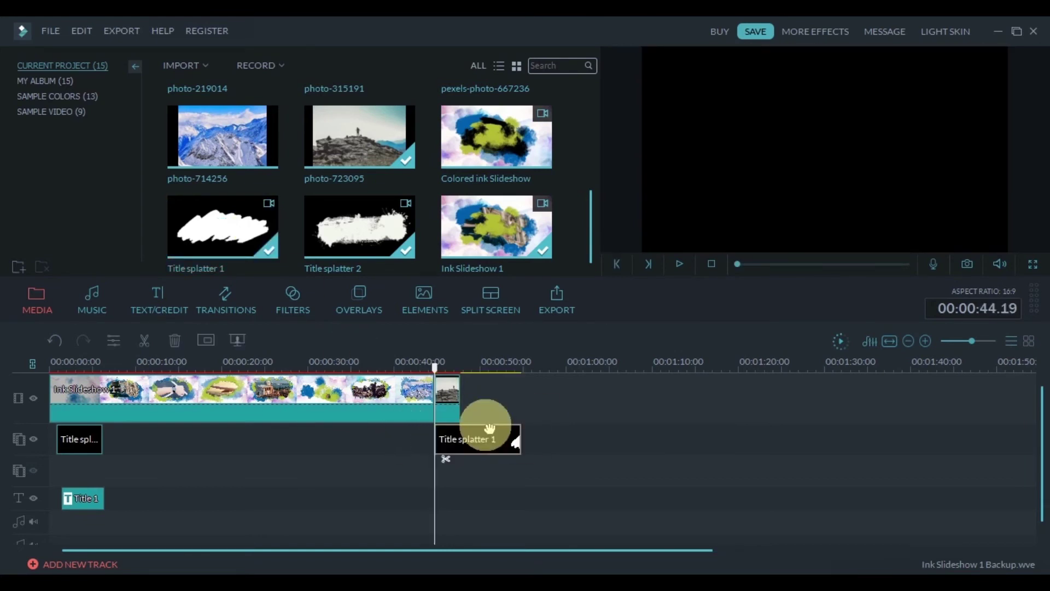
click(678, 263)
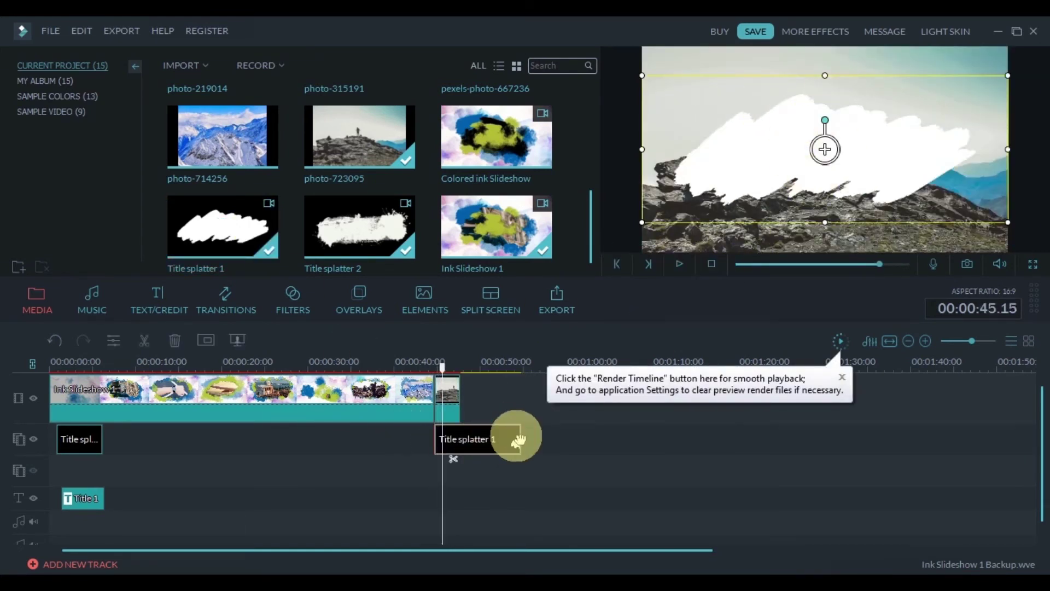
click(516, 438)
drag(515, 432, 459, 438)
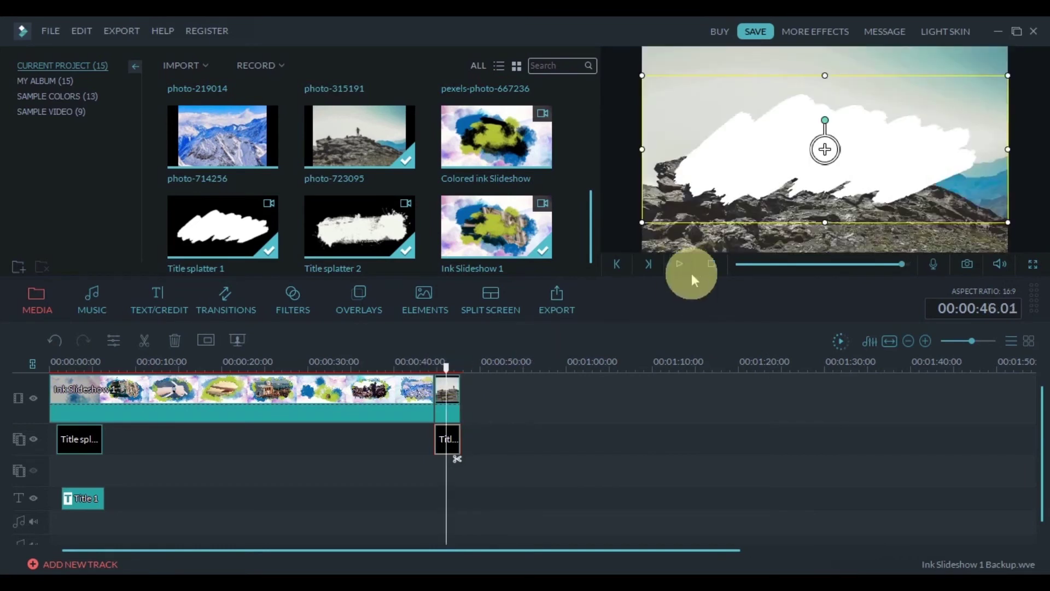
click(680, 262)
Step: Add Title 1 to the text track at the ending, trim it to the photo, and open its text editor
click(159, 301)
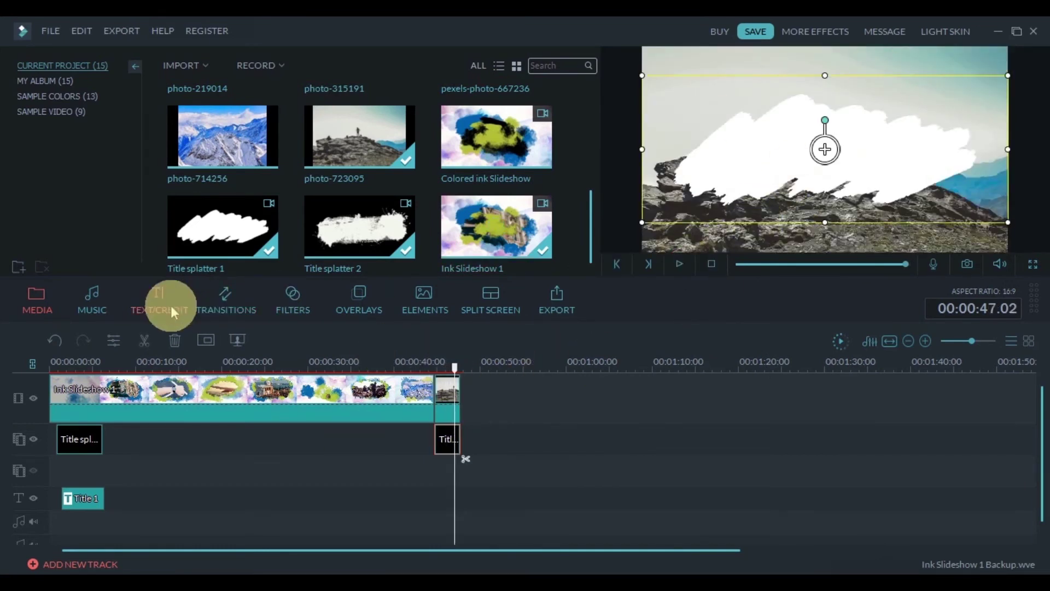
drag(220, 118, 490, 486)
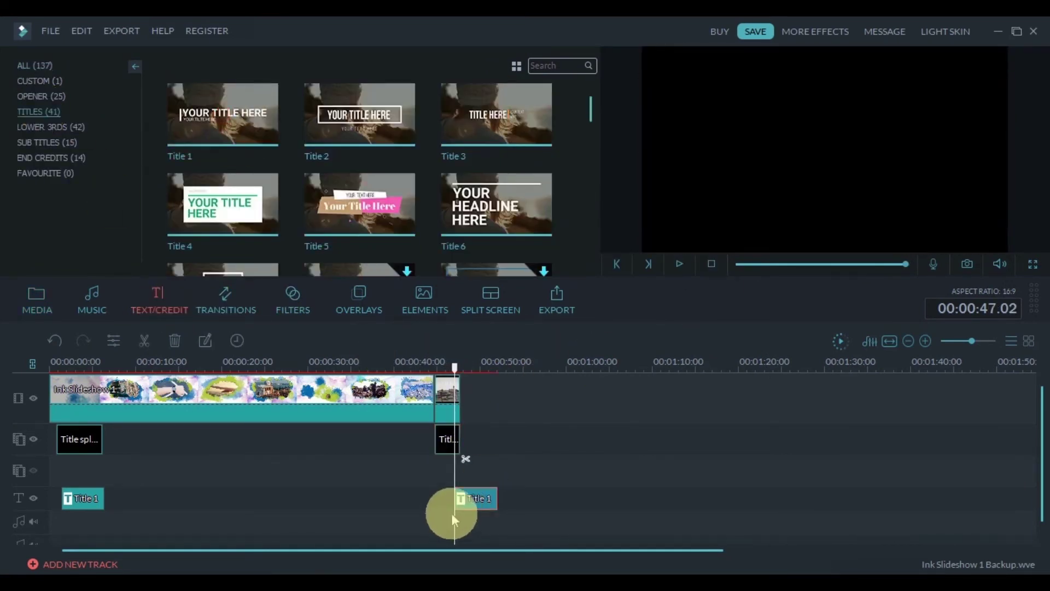
drag(452, 516, 457, 506)
drag(972, 341, 979, 342)
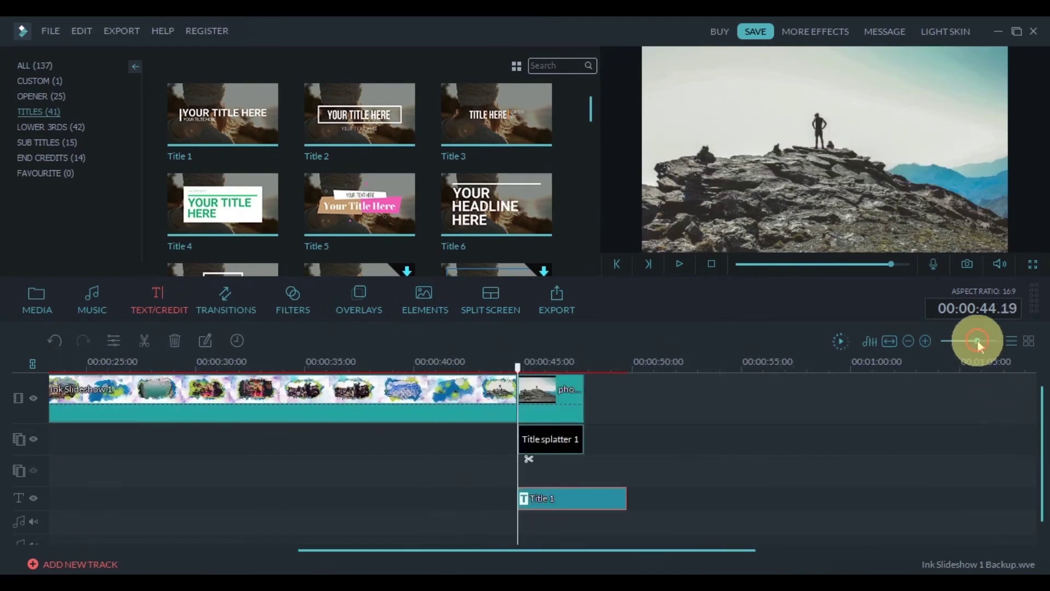
drag(624, 498, 584, 498)
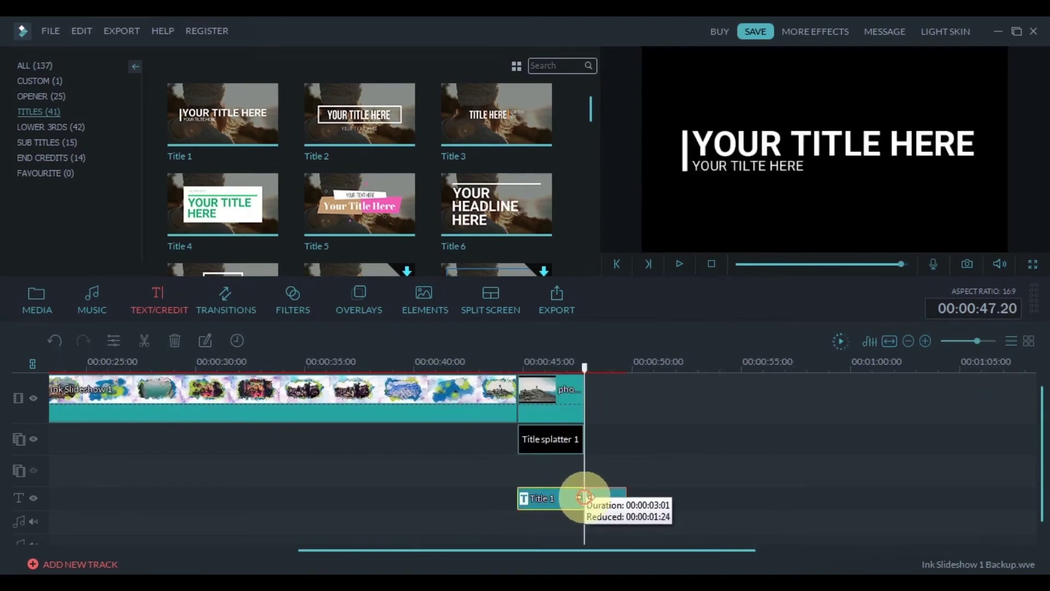
double_click(541, 500)
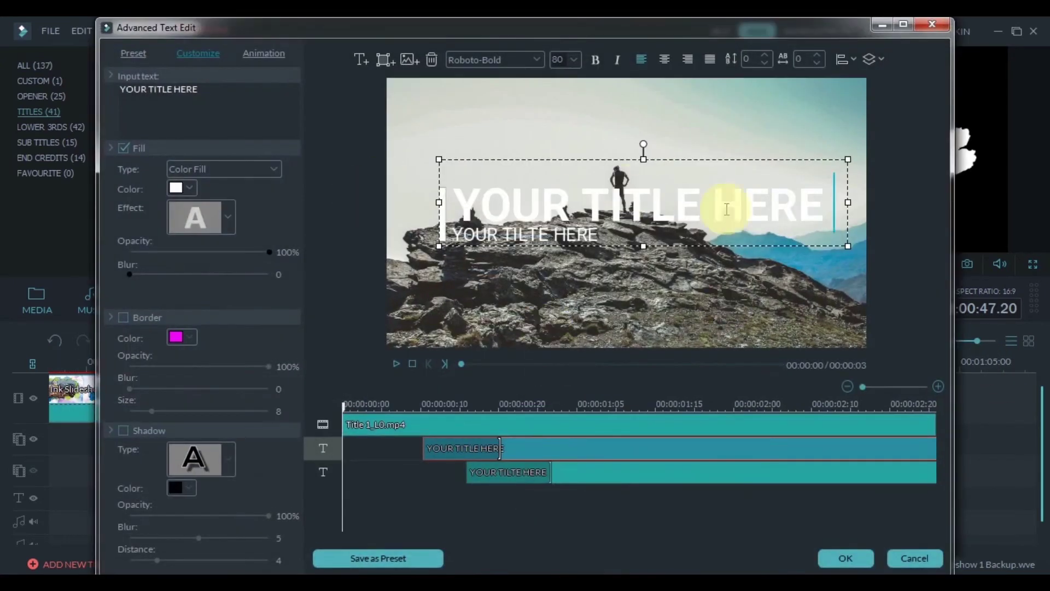
Step: Delete the title's background and subtitle layers and change the text to 'the end'
click(630, 424)
key(Delete)
click(616, 452)
key(Delete)
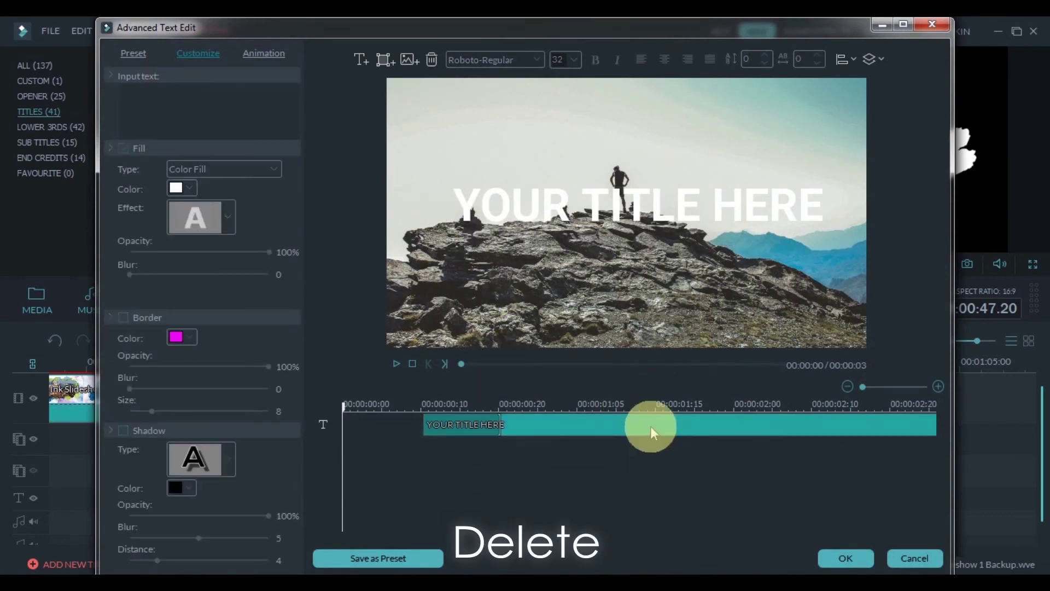
click(599, 216)
key(ctrl+a)
text(th)
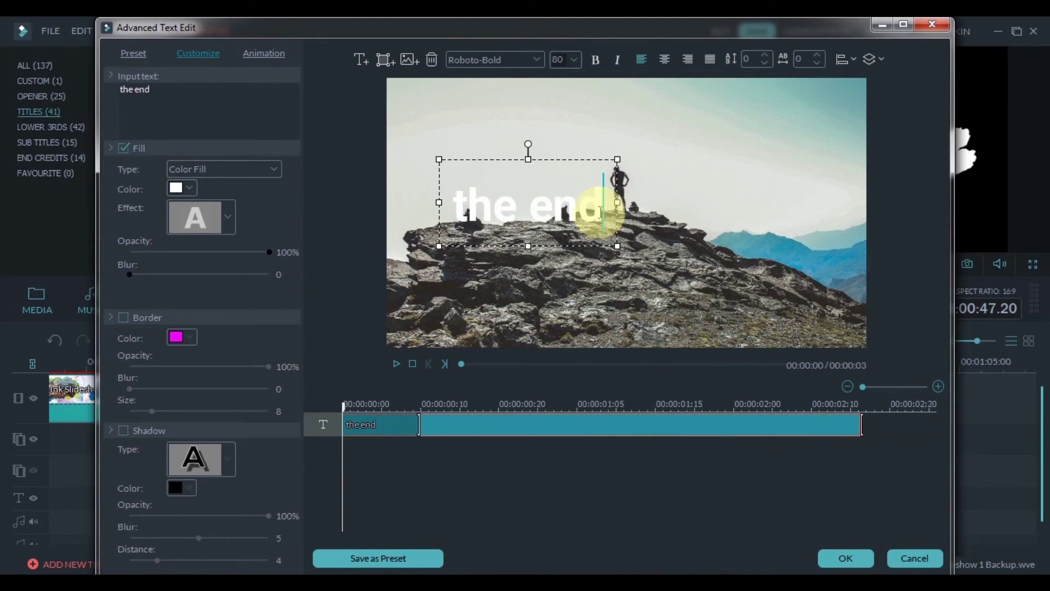
key(ctrl+a)
Step: Move 'the end' onto the white ink splash and fill it teal
click(499, 364)
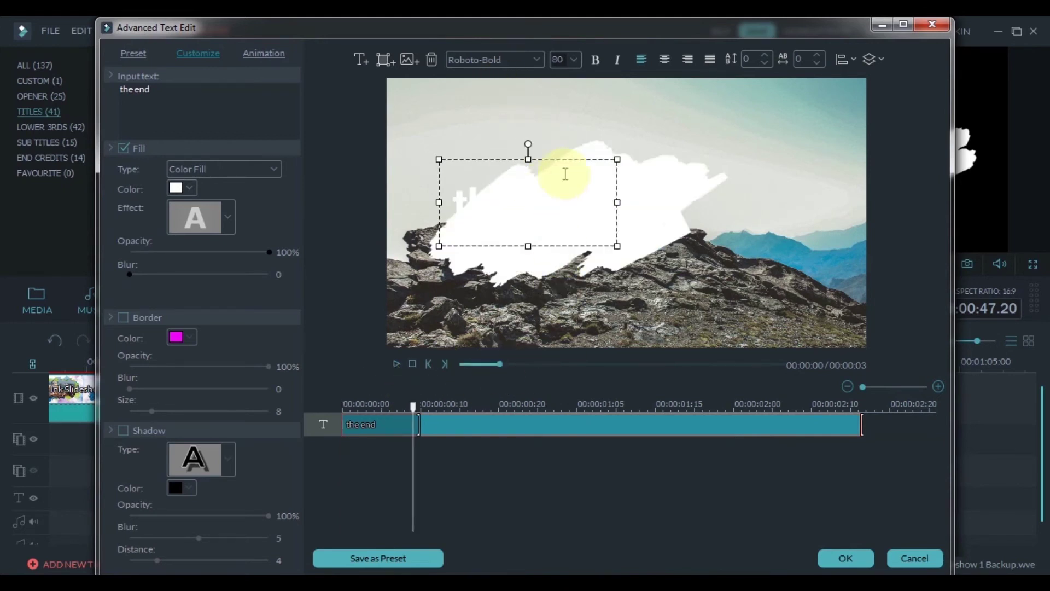
drag(566, 174, 599, 165)
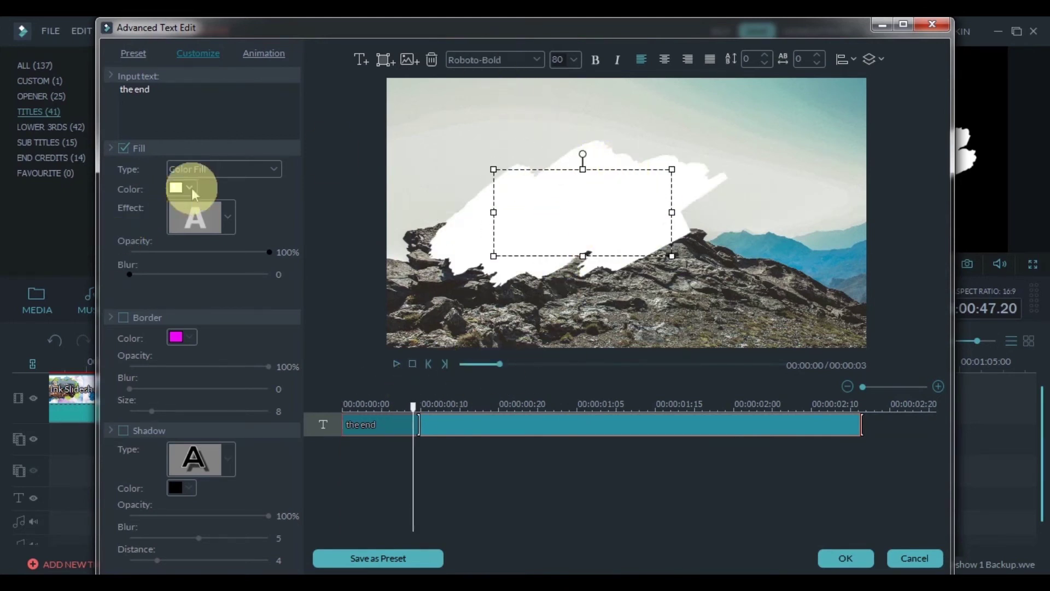
click(190, 188)
click(225, 228)
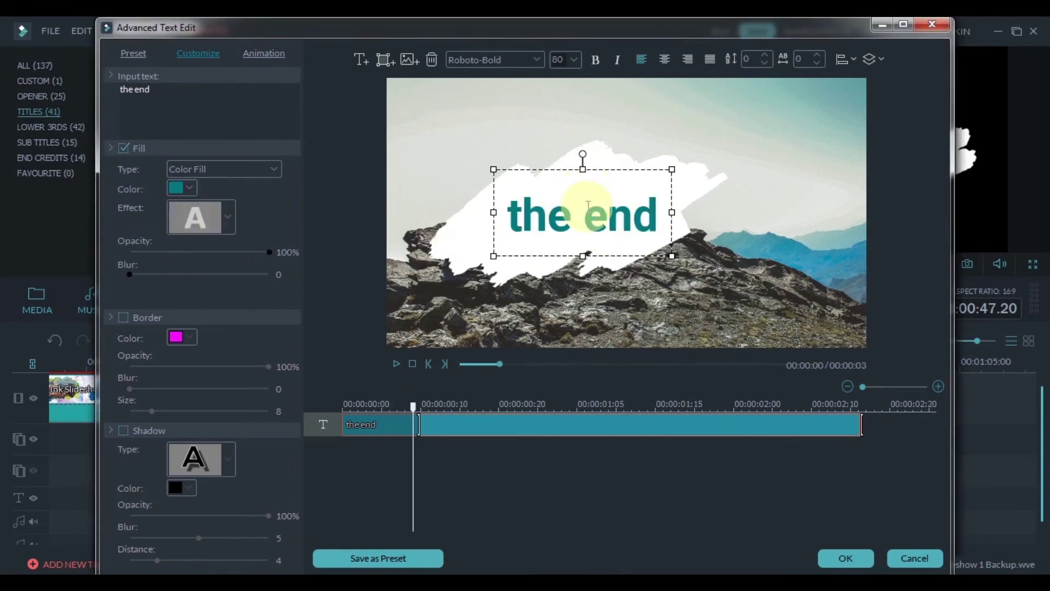
key(ctrl+a)
Step: Set 'the end' in Chasing Embers at a larger size, centred over the splash
click(510, 61)
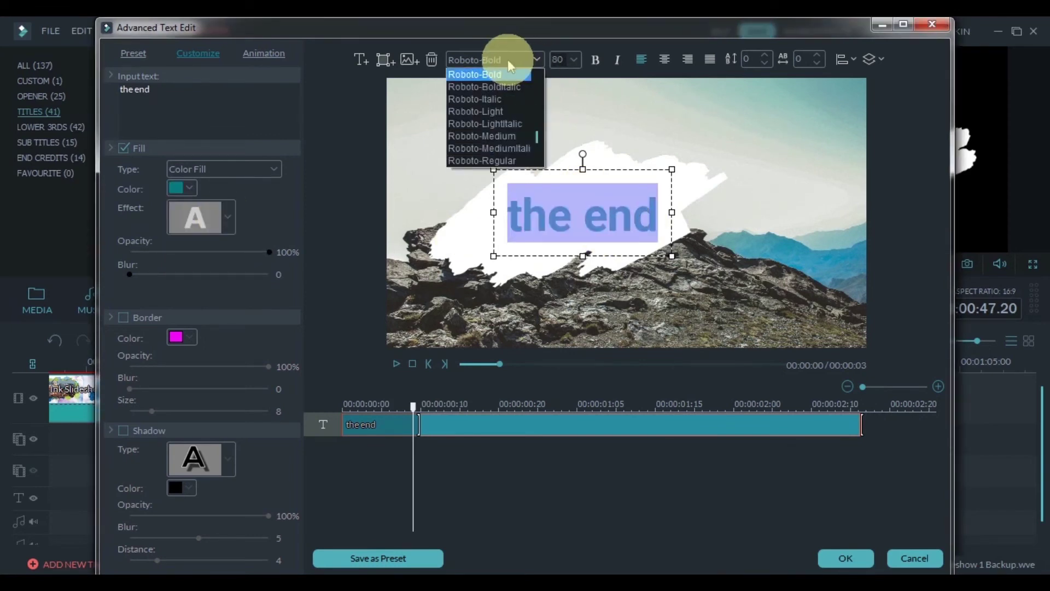
key(c)
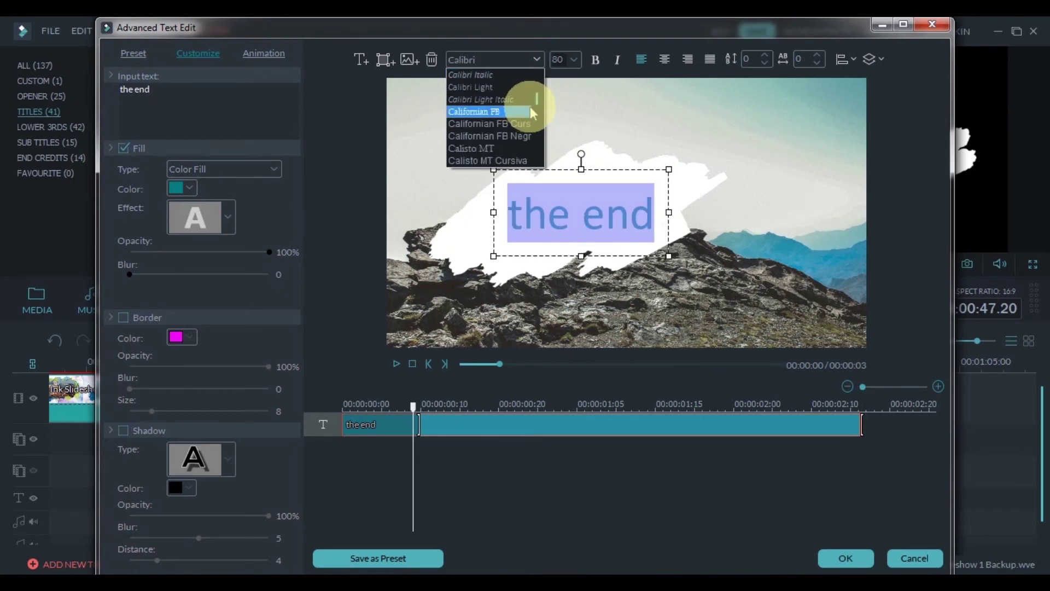
scroll(530, 107, down, 5)
scroll(530, 106, down, 3)
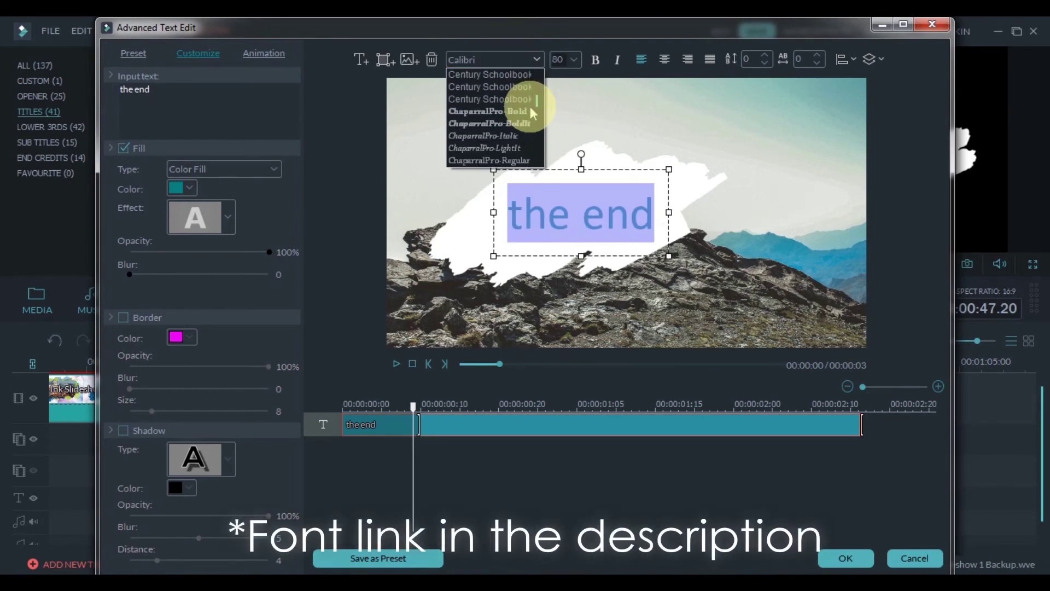
scroll(530, 106, down, 3)
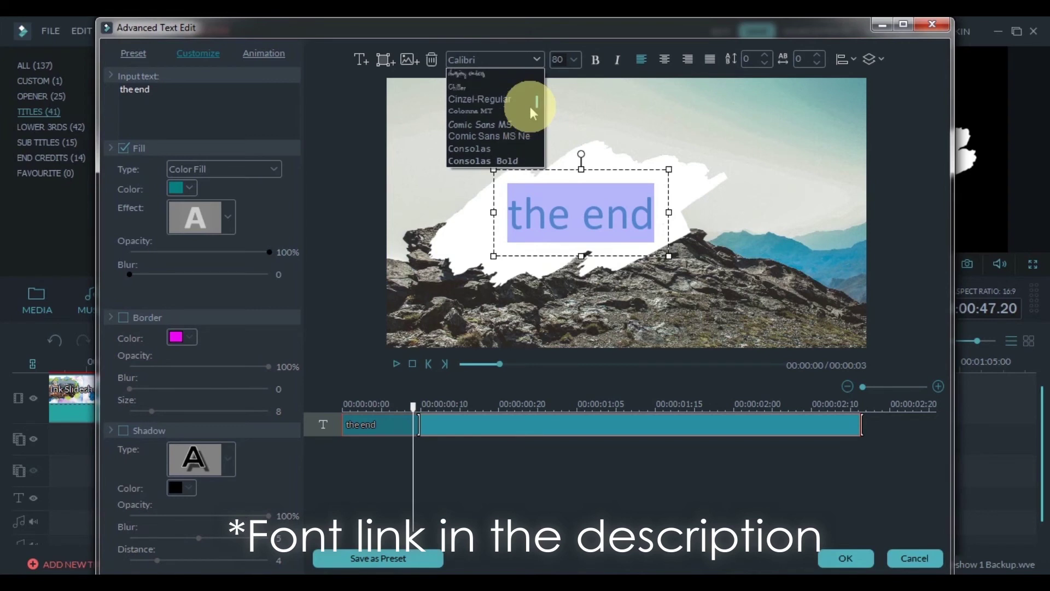
click(475, 73)
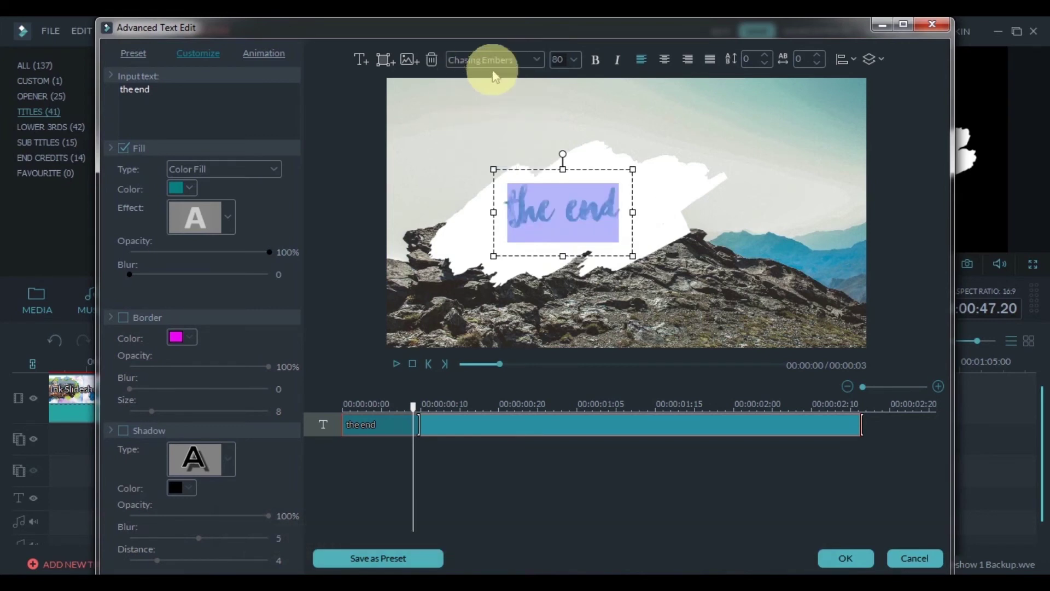
click(560, 59)
scroll(560, 58, up, 5)
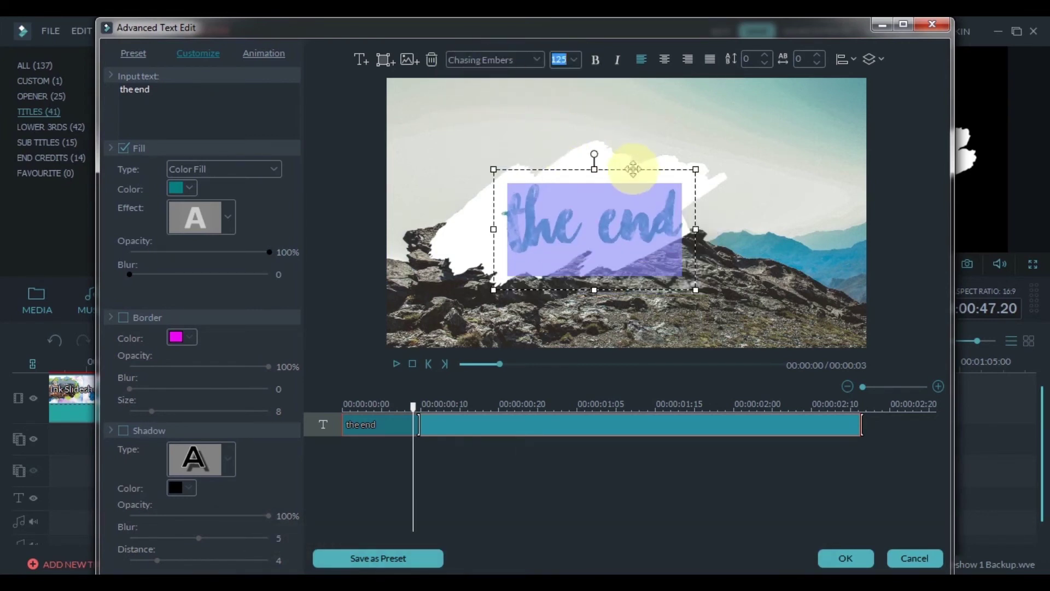
drag(633, 169, 665, 159)
click(521, 405)
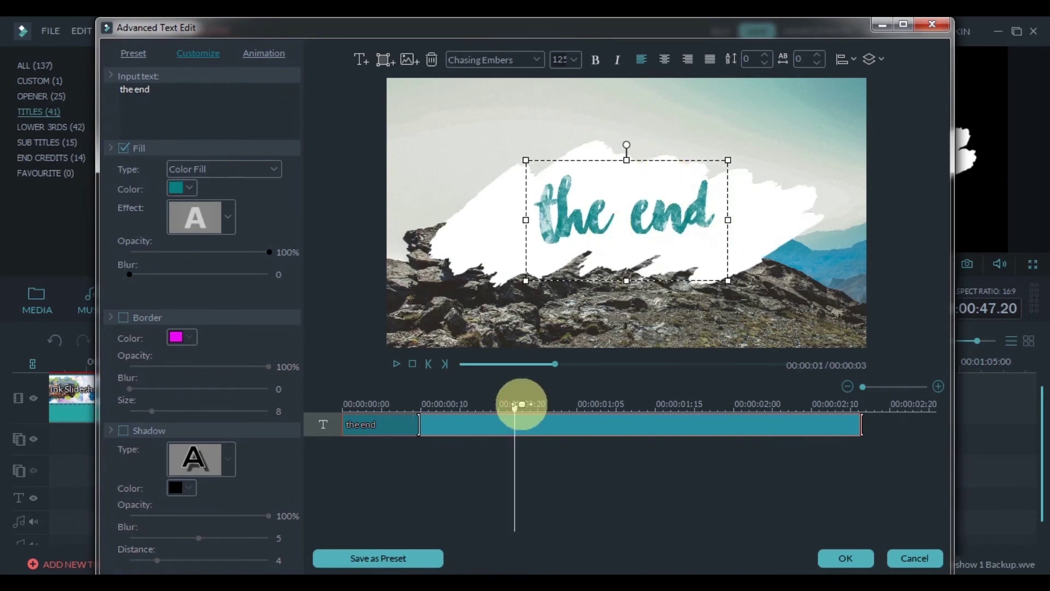
drag(679, 157, 682, 162)
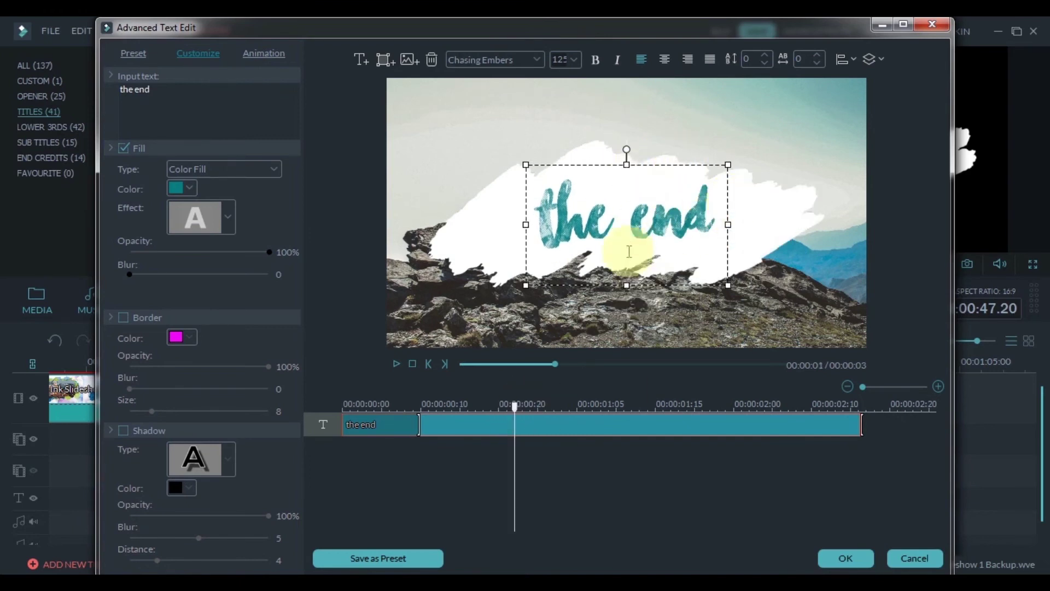
Step: Keep a plain fill and no border, and add a drop shadow at 9% opacity
click(227, 217)
click(195, 222)
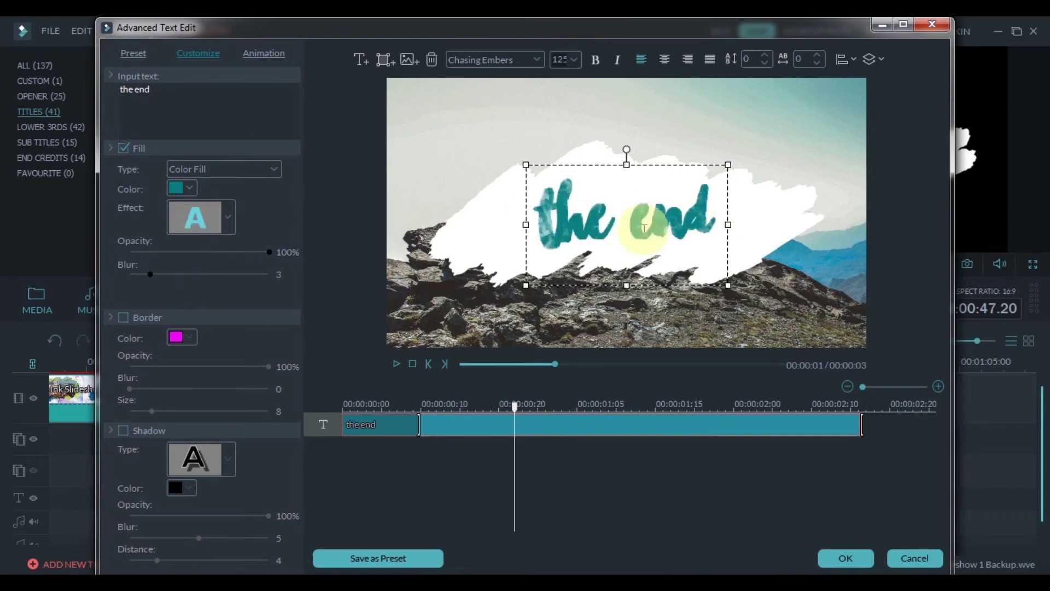
click(227, 217)
click(201, 240)
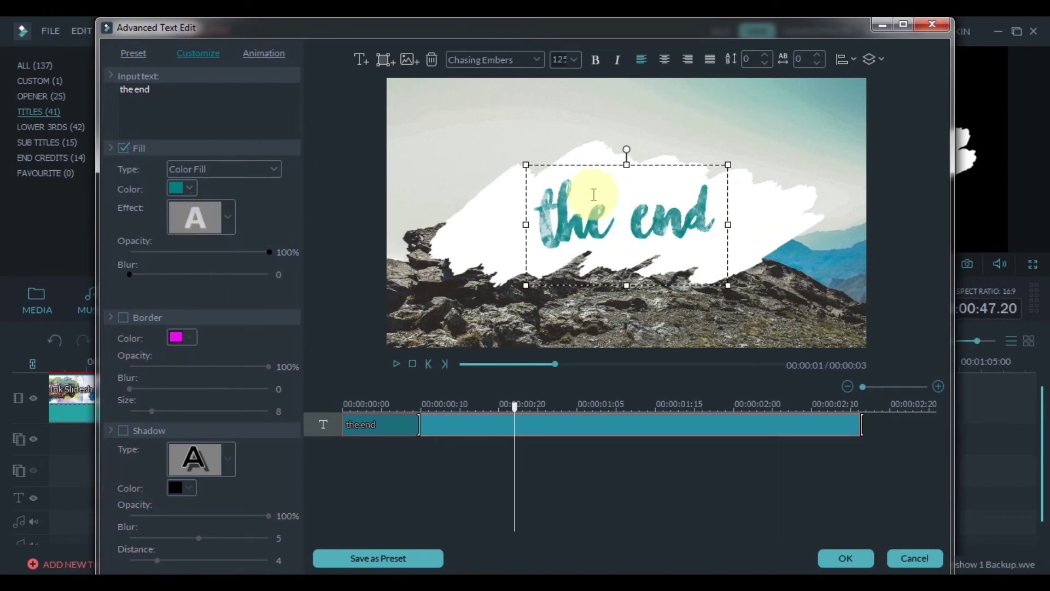
click(123, 317)
click(123, 317)
click(123, 430)
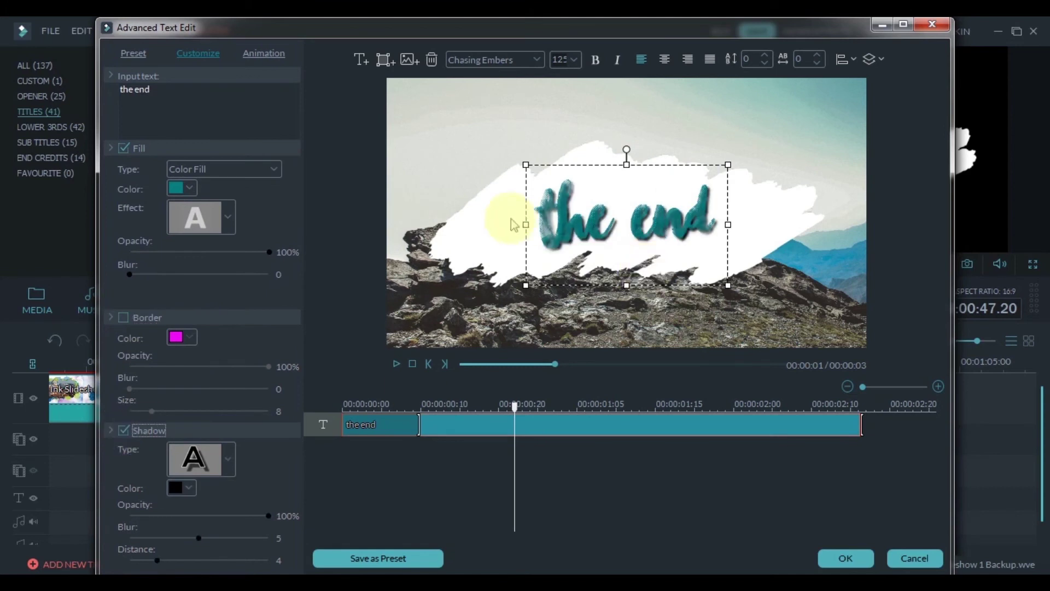
click(144, 516)
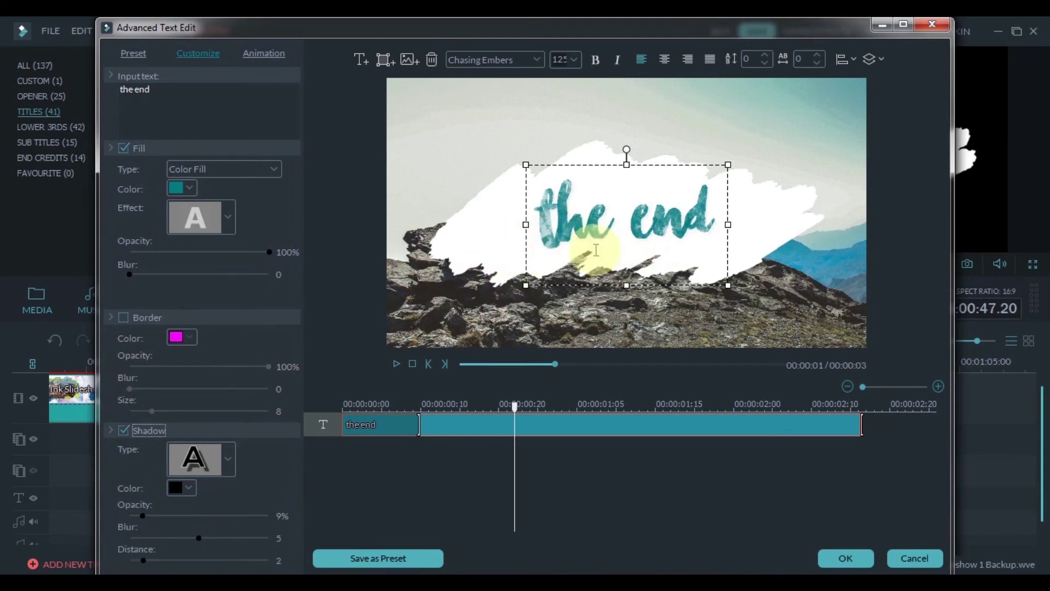
Step: Apply the Evaporate 1 animation to 'the end', preview it, and confirm the edits
click(275, 53)
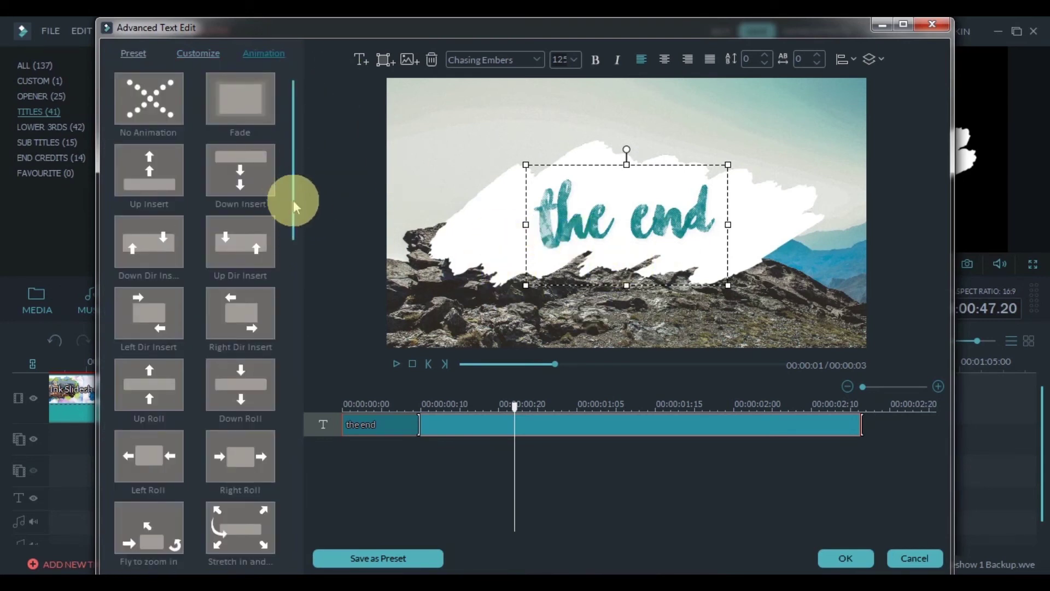
drag(294, 206, 293, 497)
click(227, 323)
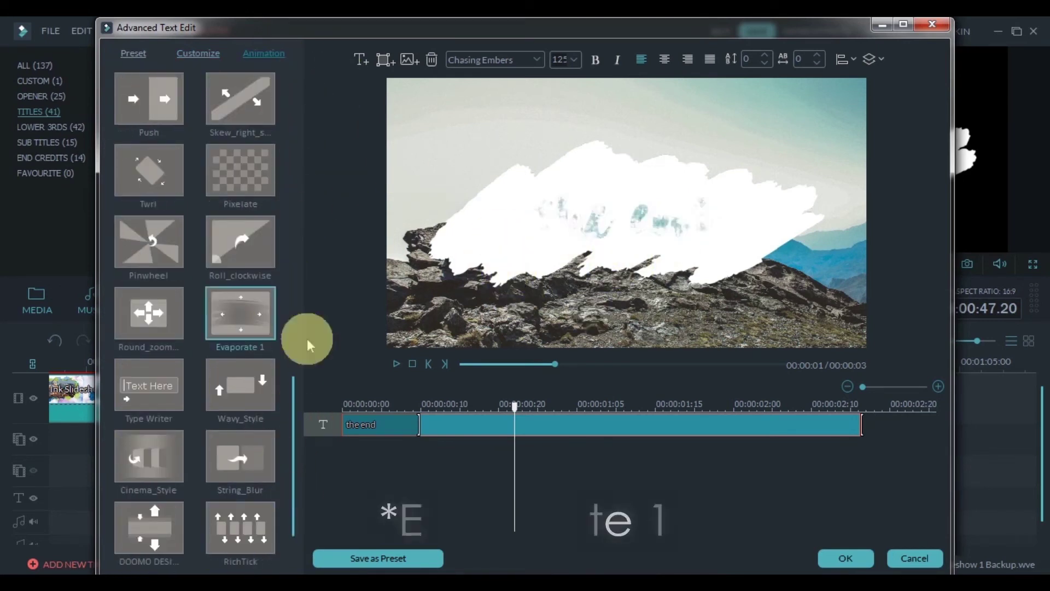
click(395, 363)
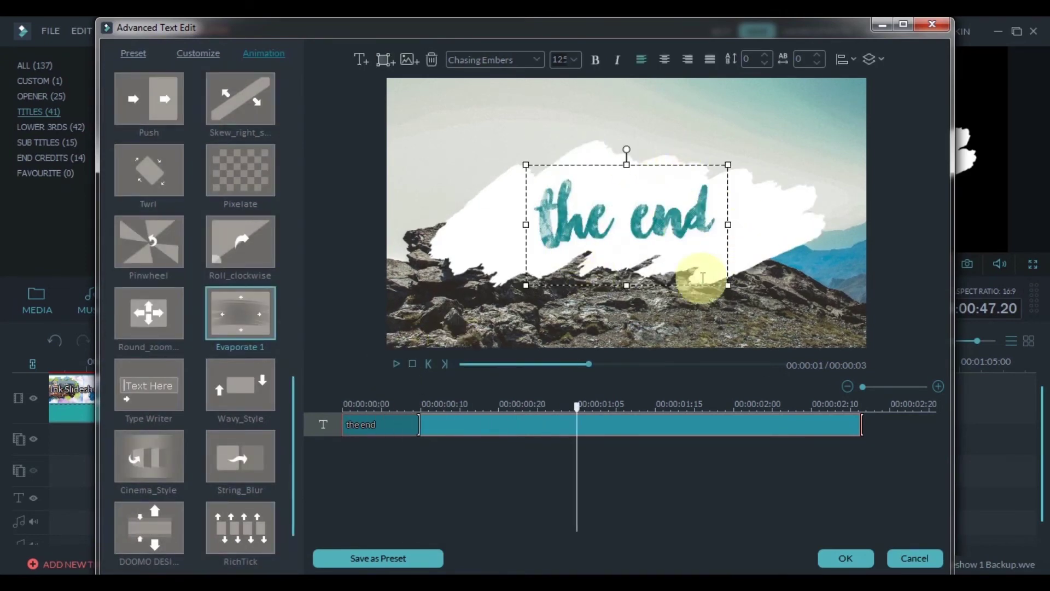
click(836, 554)
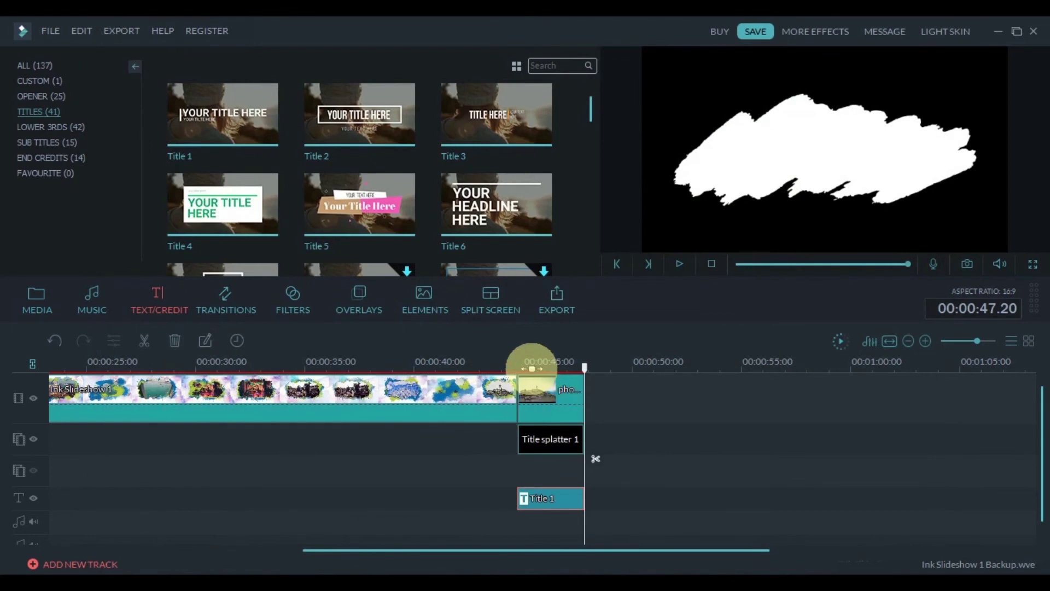
Step: Add a Shift Zoom 2 transition before the ending photo clip and preview it
click(531, 368)
click(679, 265)
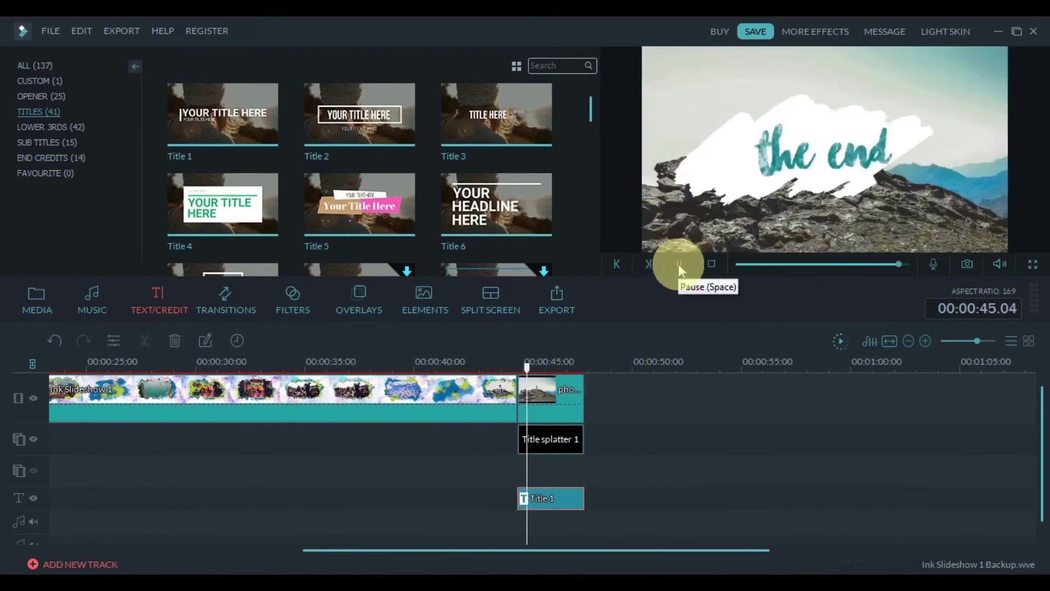
click(237, 300)
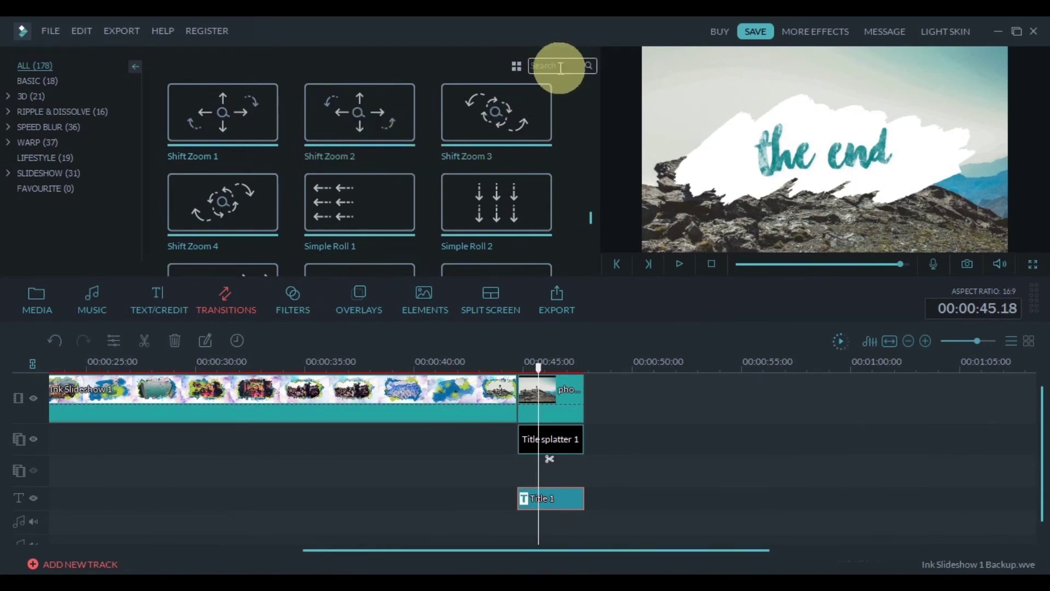
drag(388, 129, 526, 480)
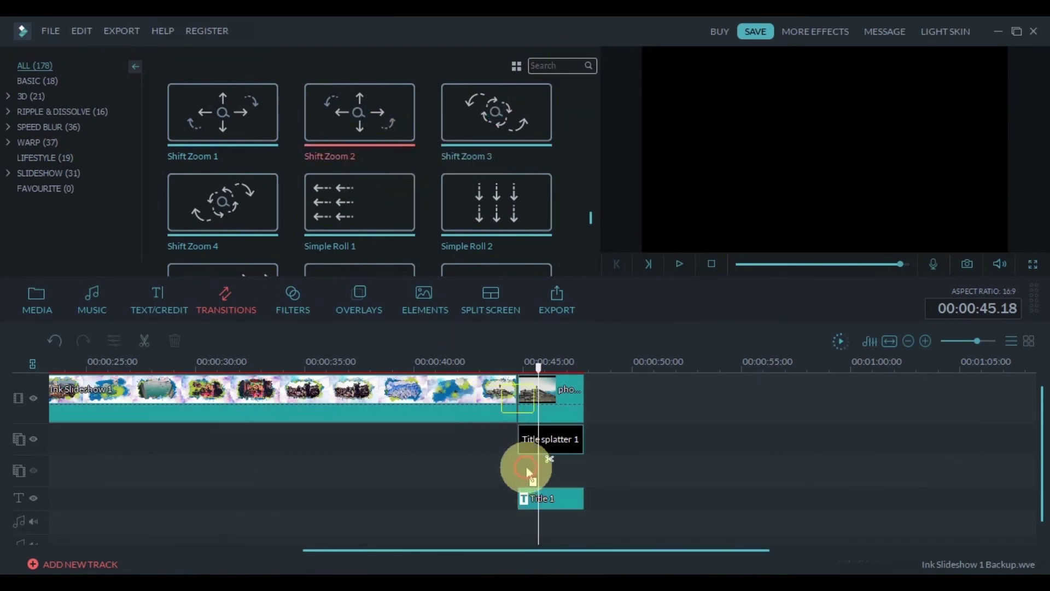
drag(526, 474, 504, 386)
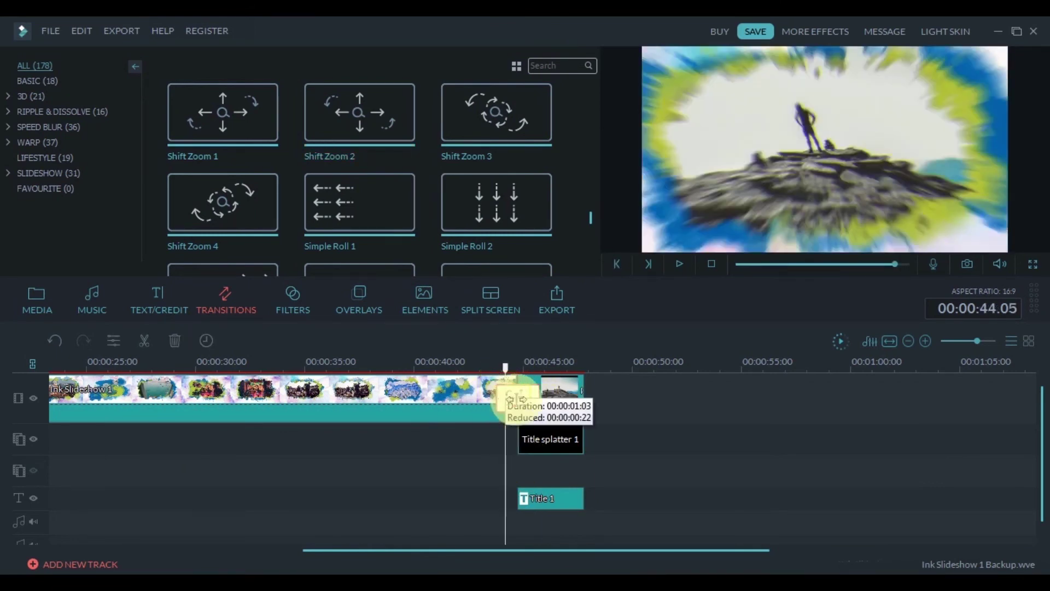
click(678, 260)
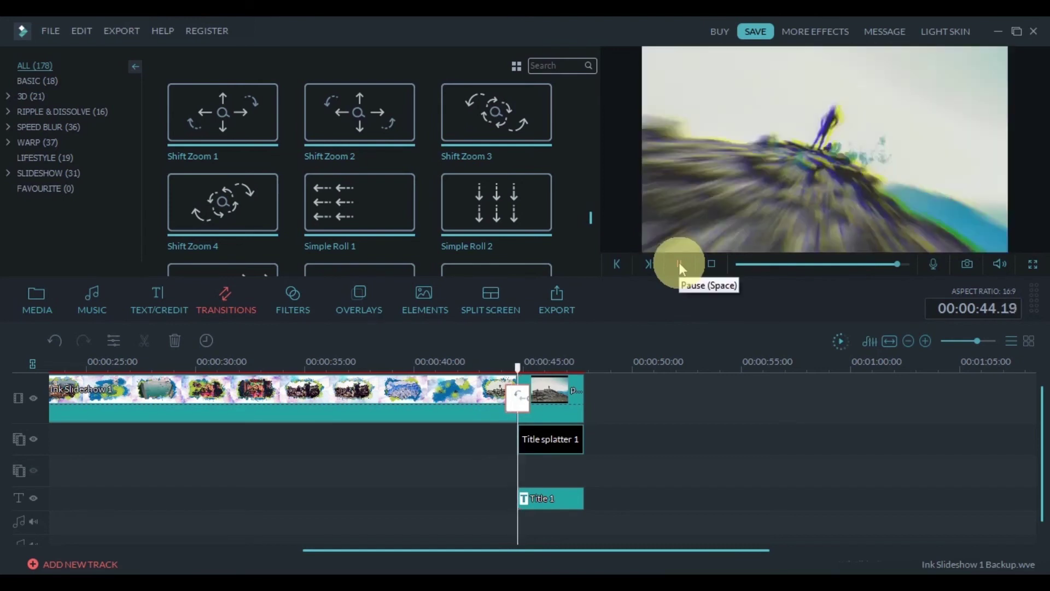
click(678, 261)
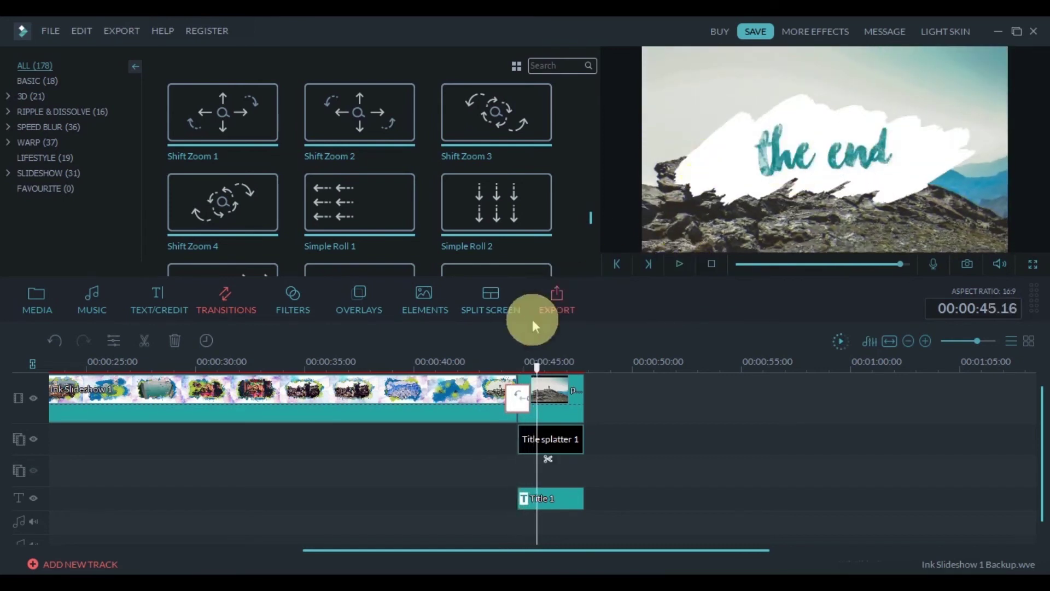
click(674, 261)
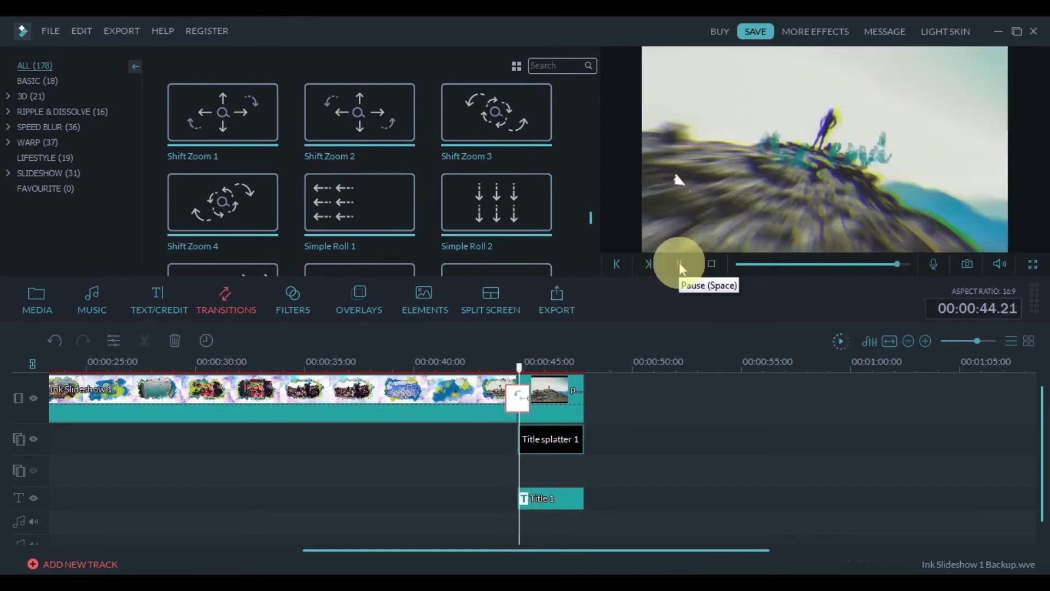
click(677, 265)
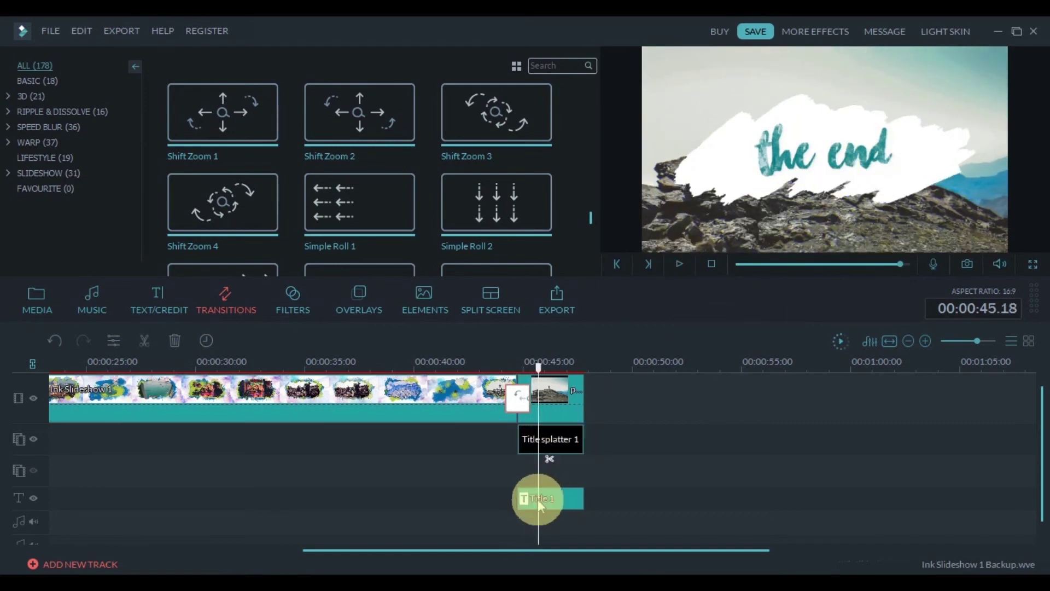
Step: Trim Title 1's left edge so it starts slightly later, then preview the ending
drag(517, 495, 532, 495)
click(517, 367)
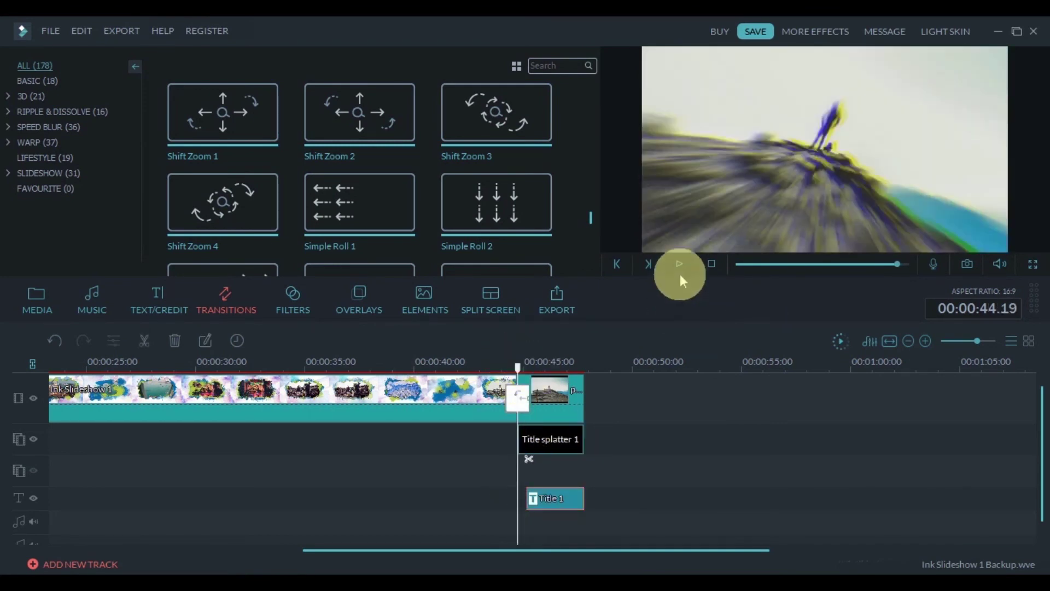
click(681, 264)
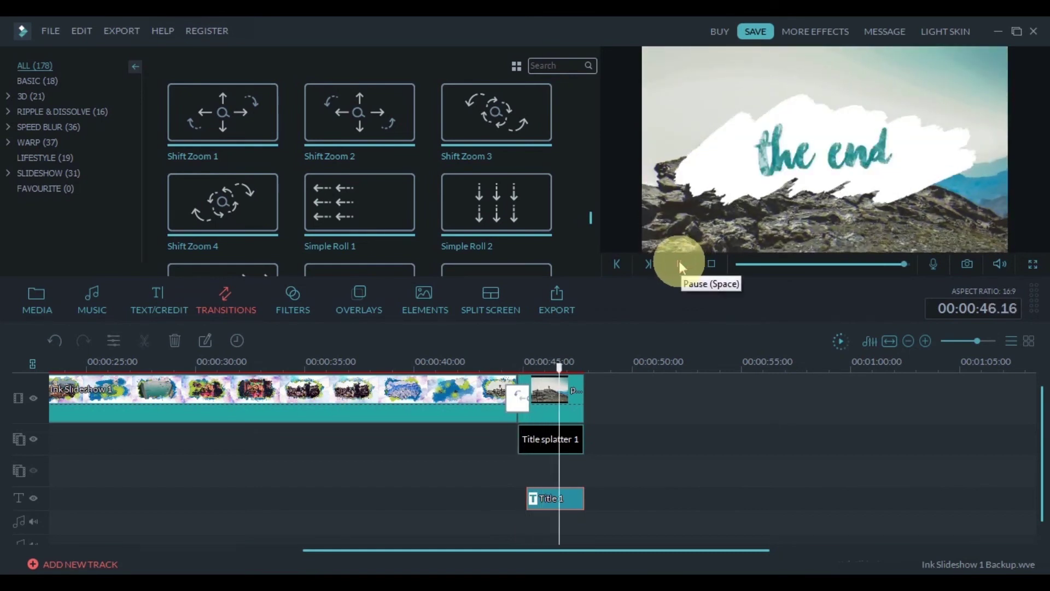
Step: Zoom the timeline in and put the playhead at 00:00:05.19
click(613, 269)
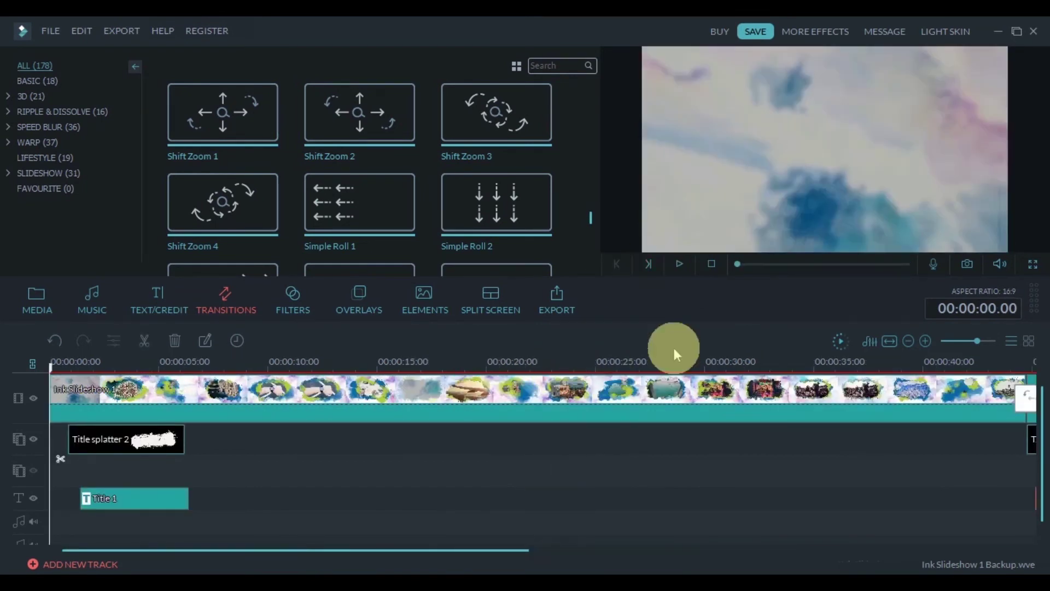
click(970, 341)
click(36, 298)
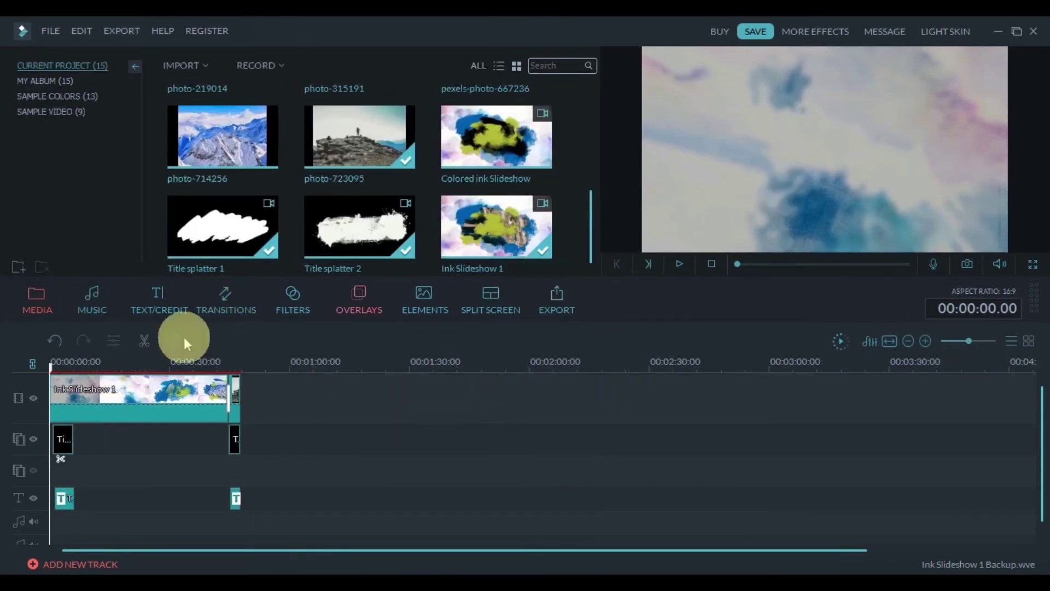
click(62, 365)
drag(972, 344, 978, 344)
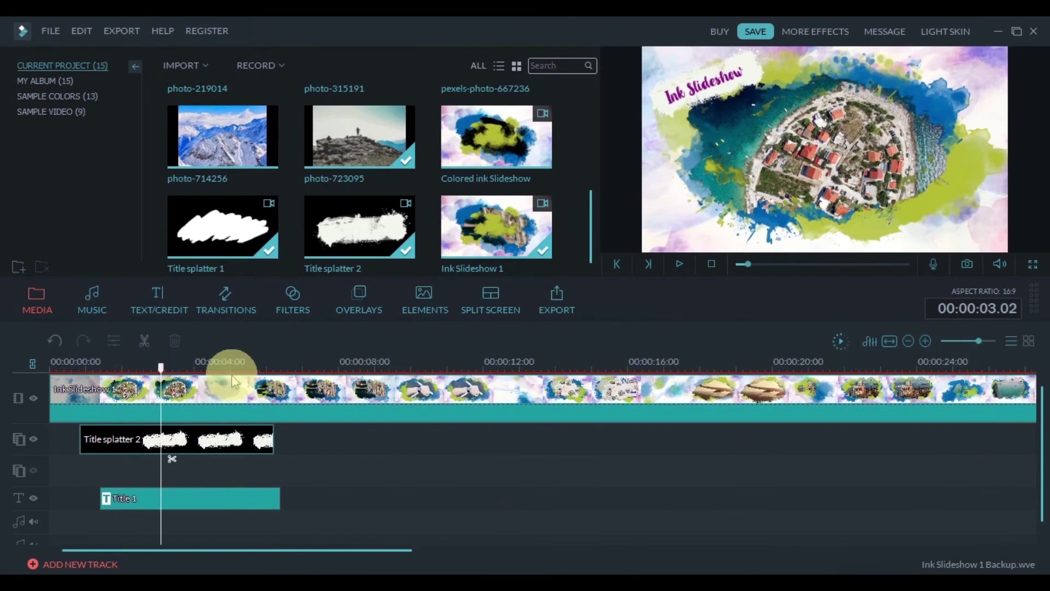
click(236, 366)
drag(244, 366, 258, 368)
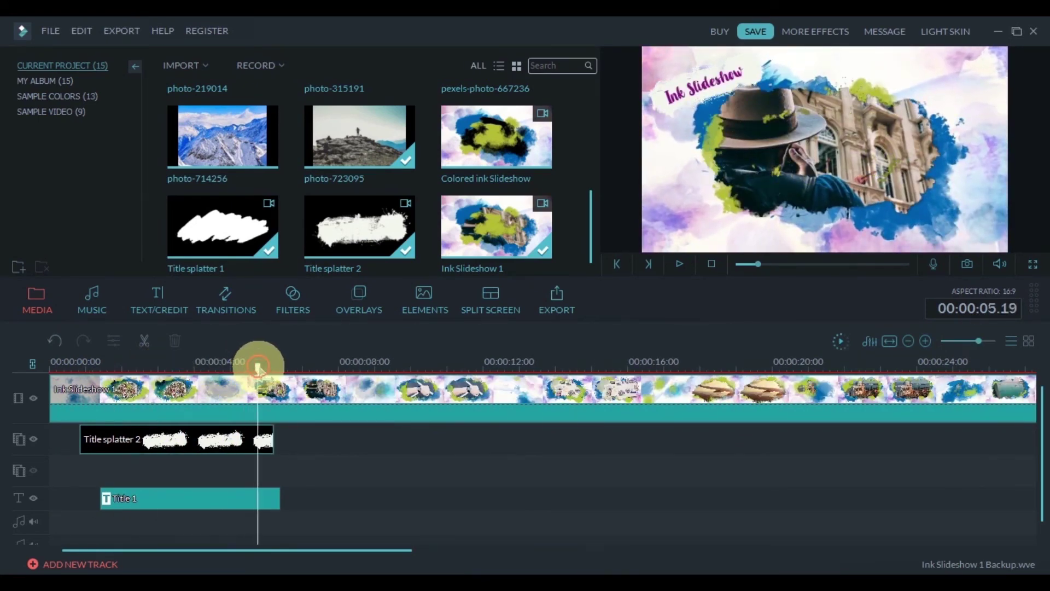
Step: Delete the leftover Title splatter 2 piece and zoom the timeline back out
click(264, 442)
right_click(265, 441)
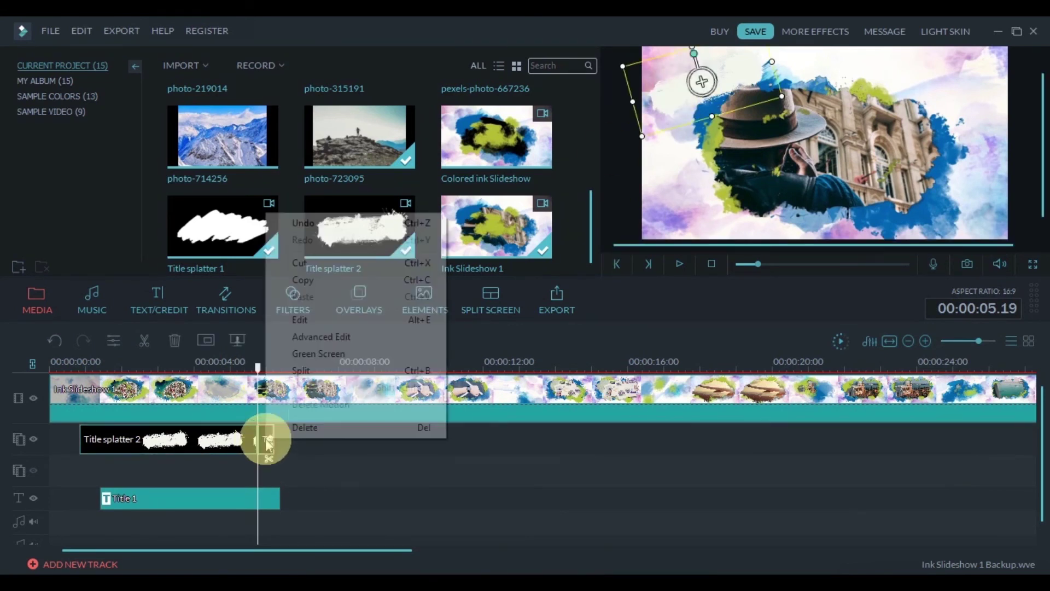
click(303, 427)
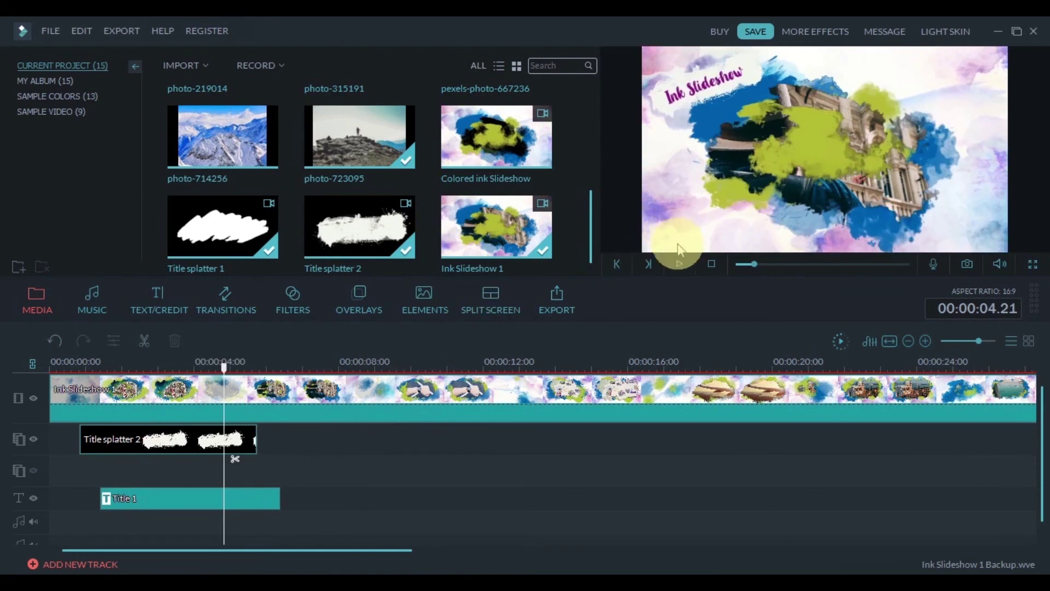
click(679, 264)
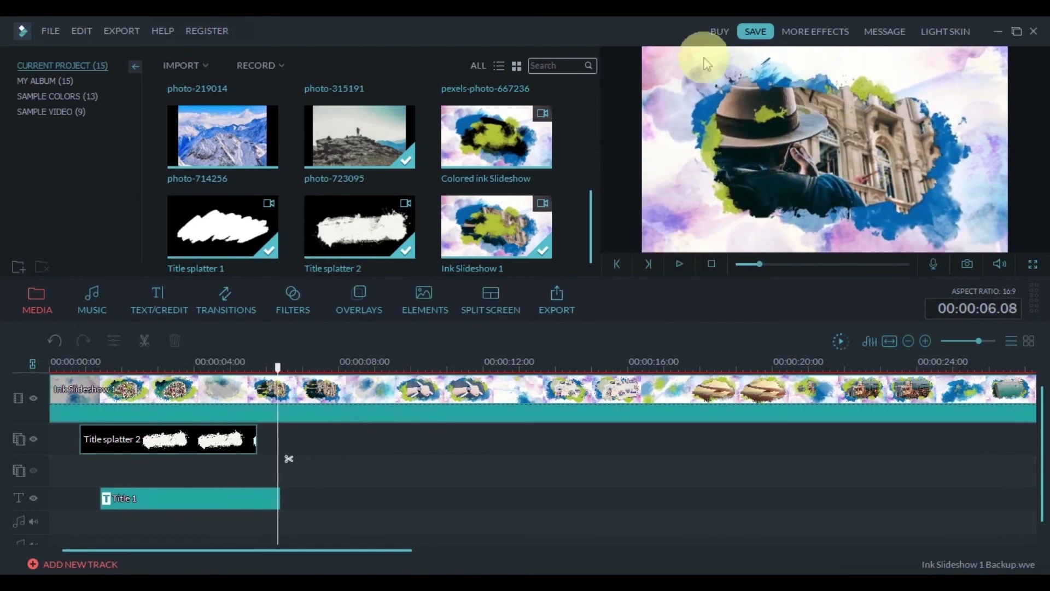
drag(977, 343, 971, 345)
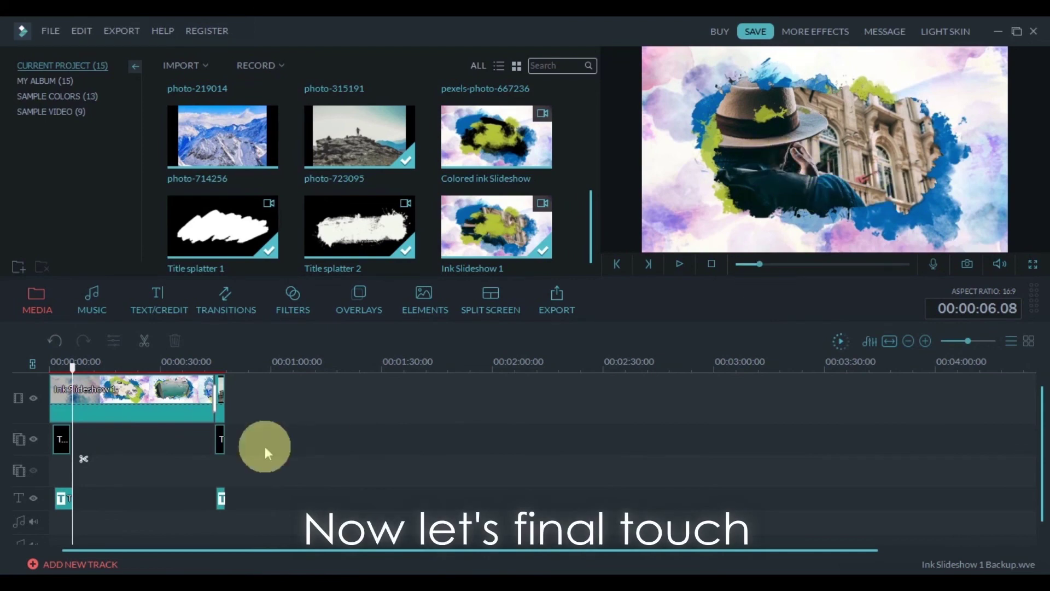
Step: Download Light Leak 7 from Overlays > Light Leaks and stretch it across the whole slideshow
click(115, 365)
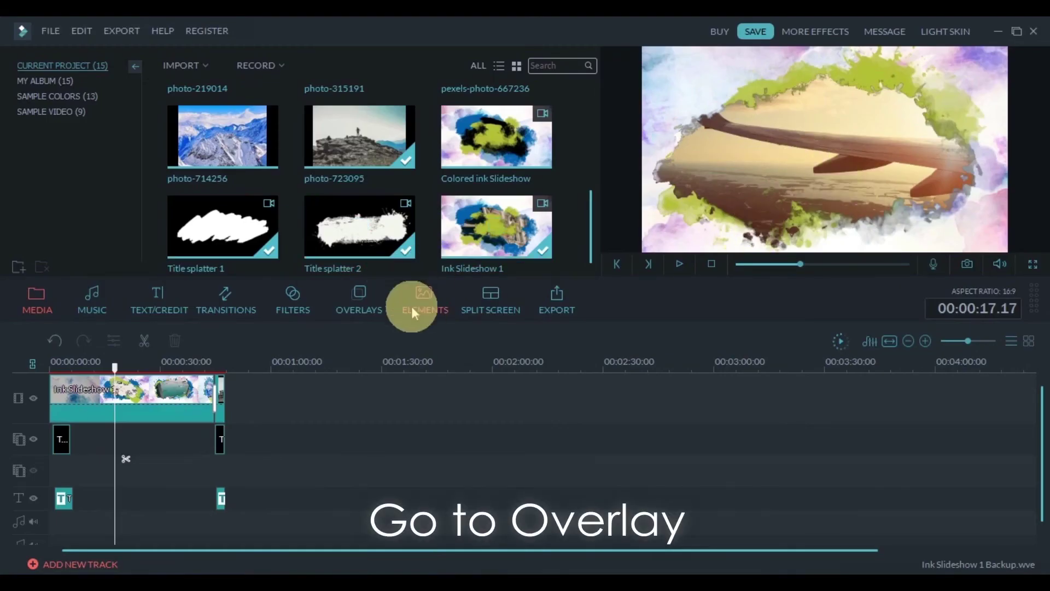
click(350, 313)
click(51, 97)
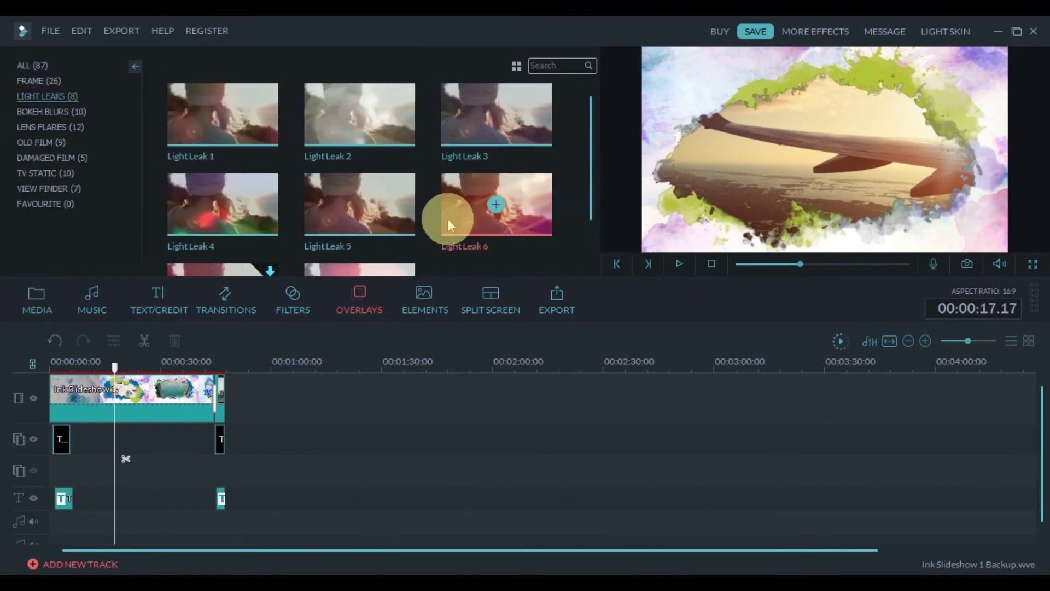
drag(597, 156, 591, 196)
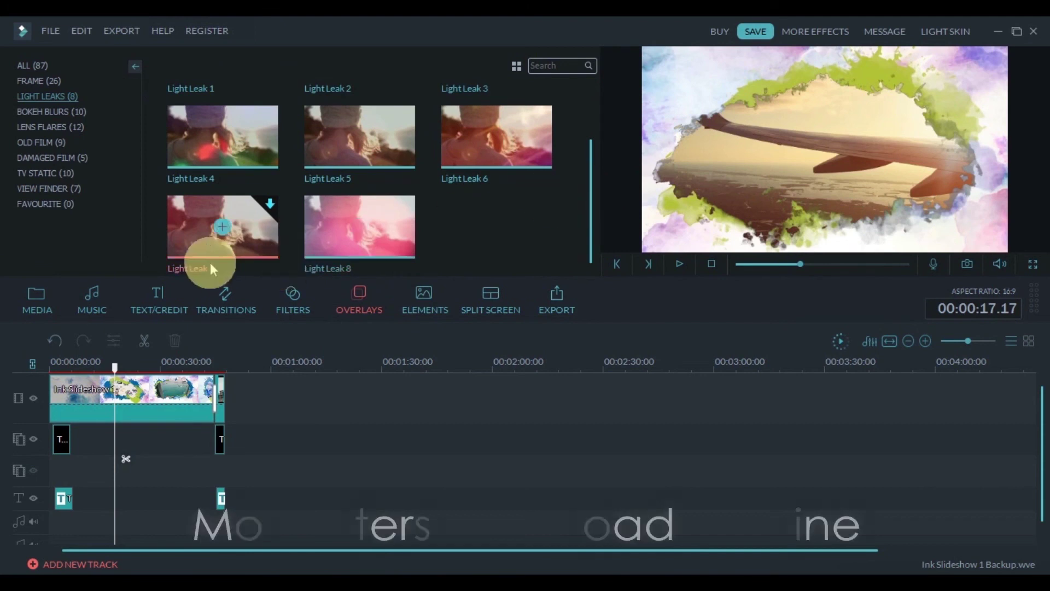
click(220, 229)
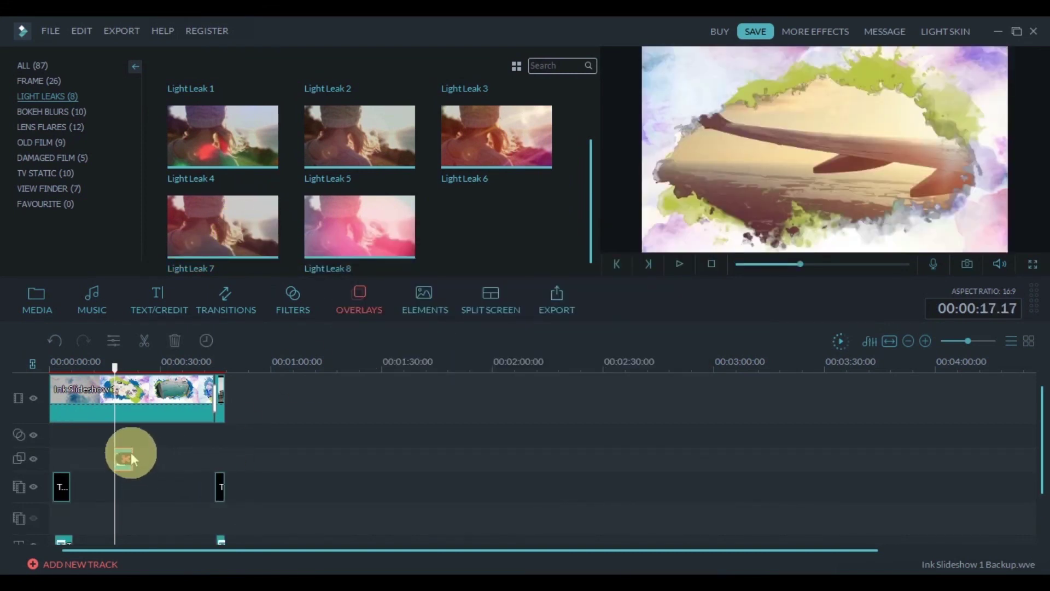
drag(132, 457, 225, 457)
drag(112, 456, 24, 462)
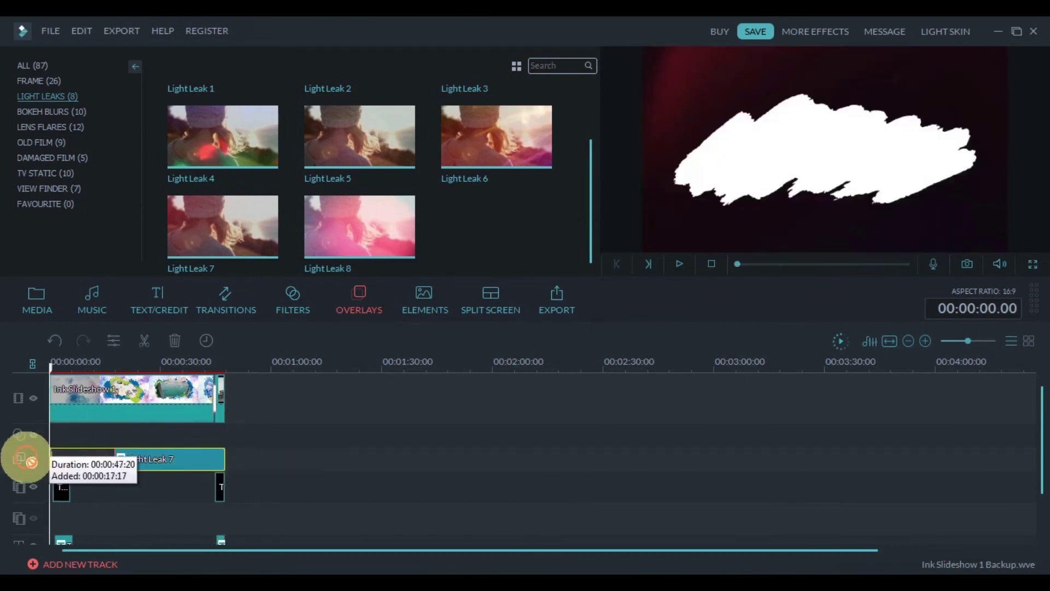
Step: Preview the overlay and set Light Leak 7's alpha to 78
click(680, 263)
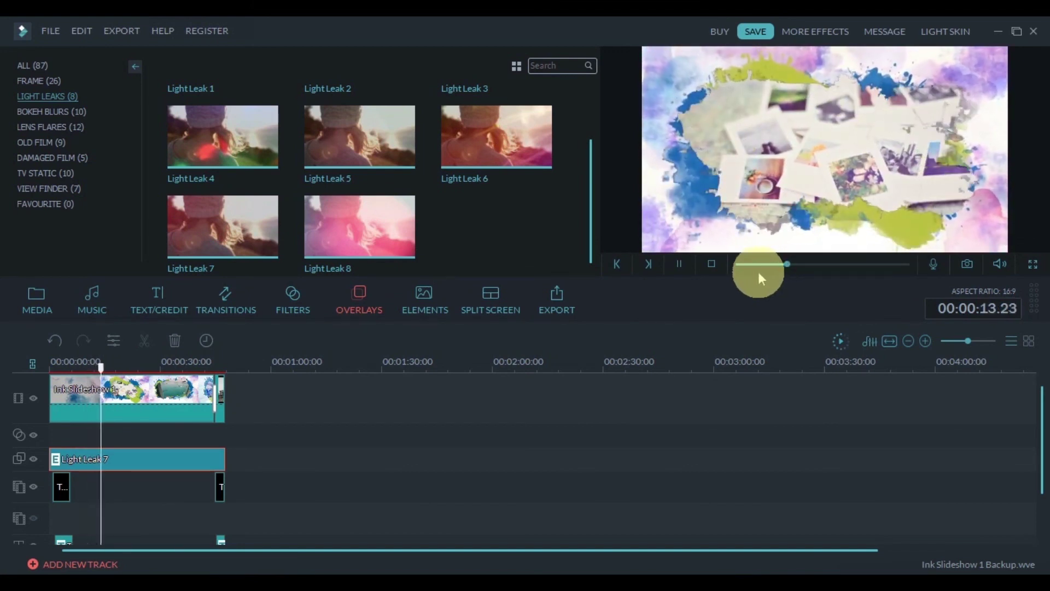
click(677, 264)
click(83, 404)
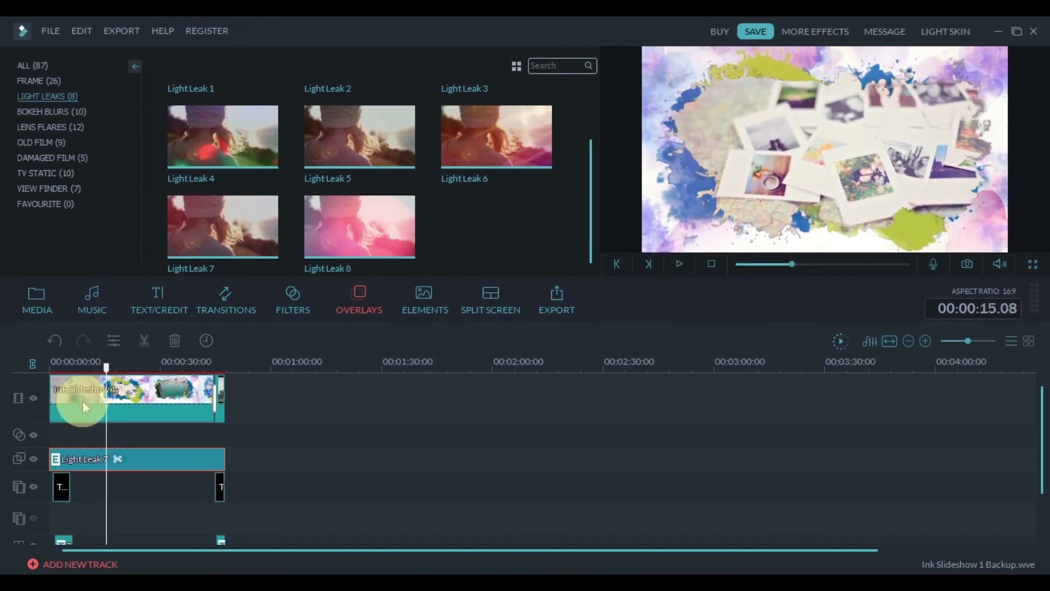
double_click(145, 454)
drag(412, 95, 281, 92)
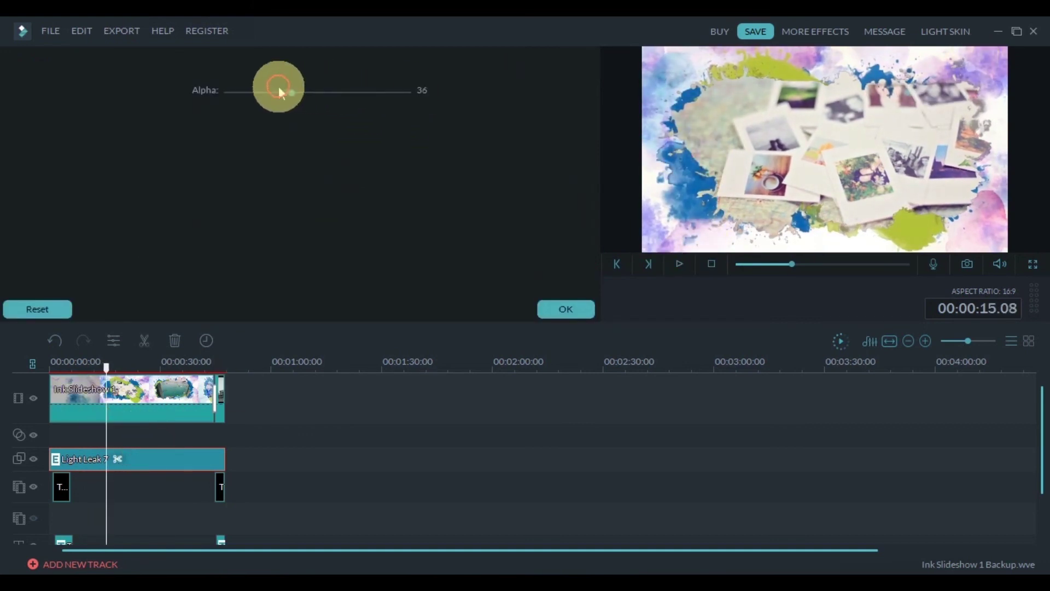
drag(362, 94, 345, 104)
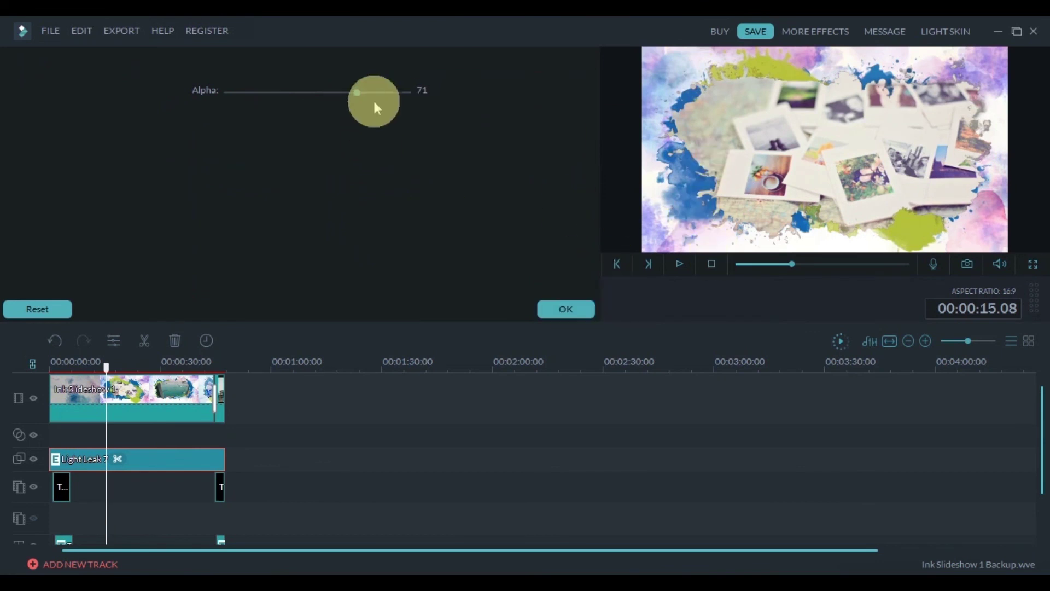
drag(376, 107, 424, 100)
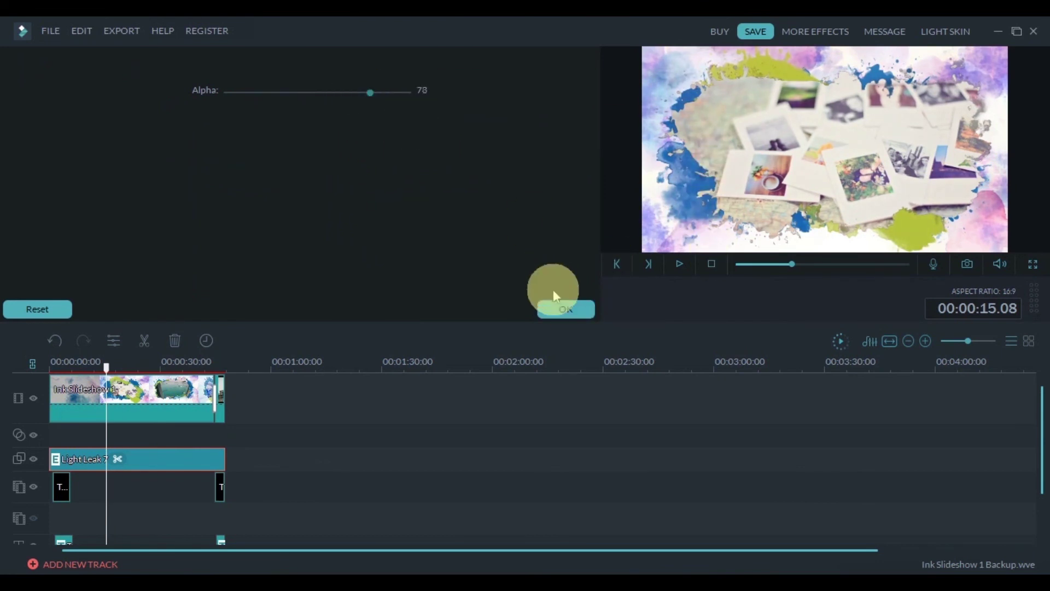
click(555, 295)
Step: Place Light Leak 5 on a new overlay track from the start to the slideshow's end
drag(592, 229, 591, 181)
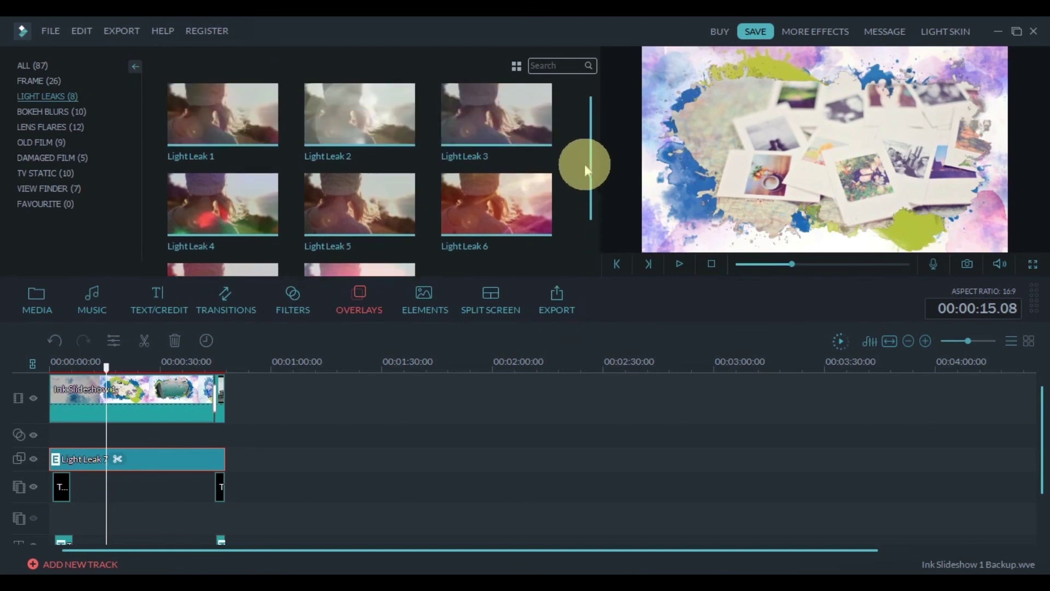
mouse_move(383, 208)
mouse_down()
mouse_move(167, 448)
mouse_move(49, 432)
mouse_up()
drag(167, 435, 224, 436)
click(120, 366)
click(679, 265)
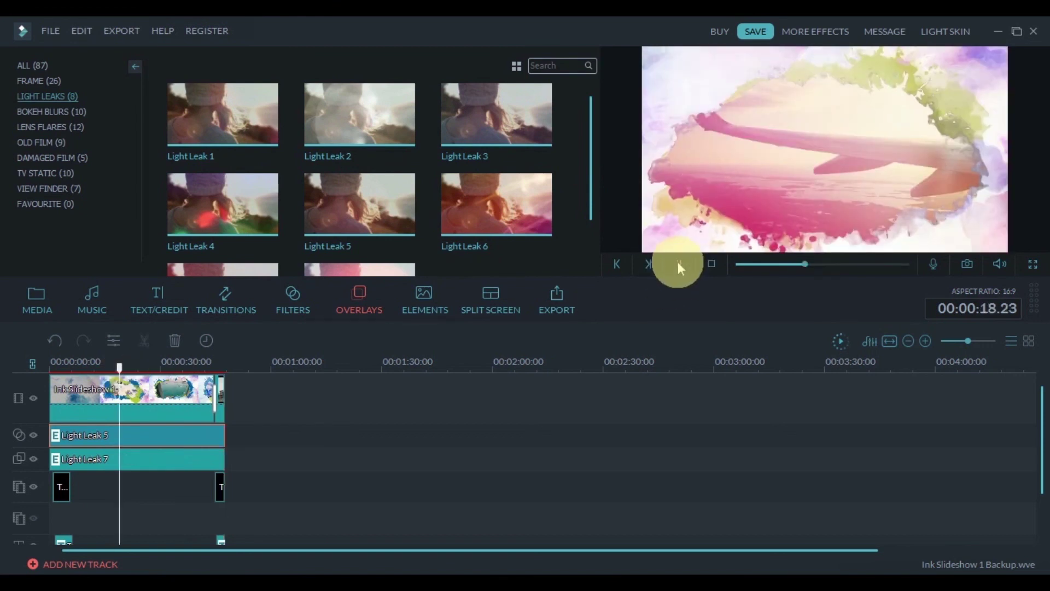
click(680, 265)
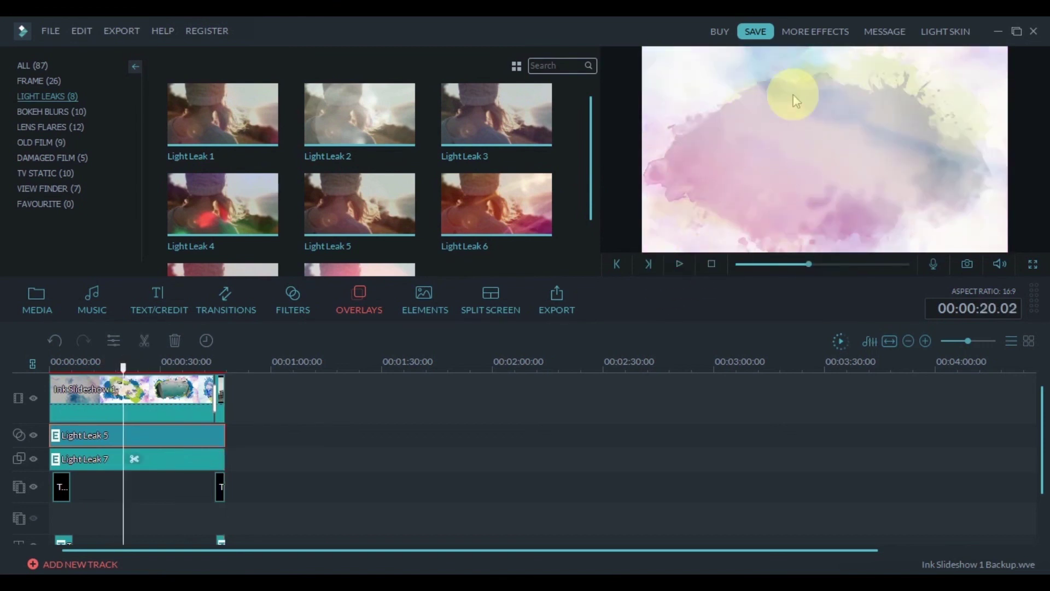
Step: Lower Light Leak 5's alpha to about 50 and play the slideshow with both light leaks
double_click(179, 434)
click(368, 92)
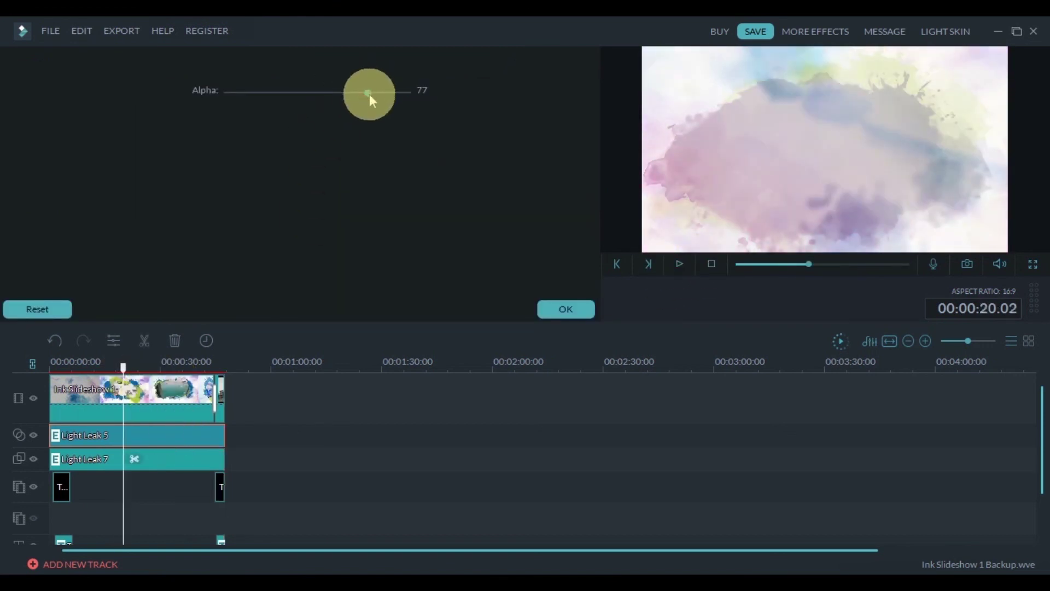
drag(369, 94, 303, 92)
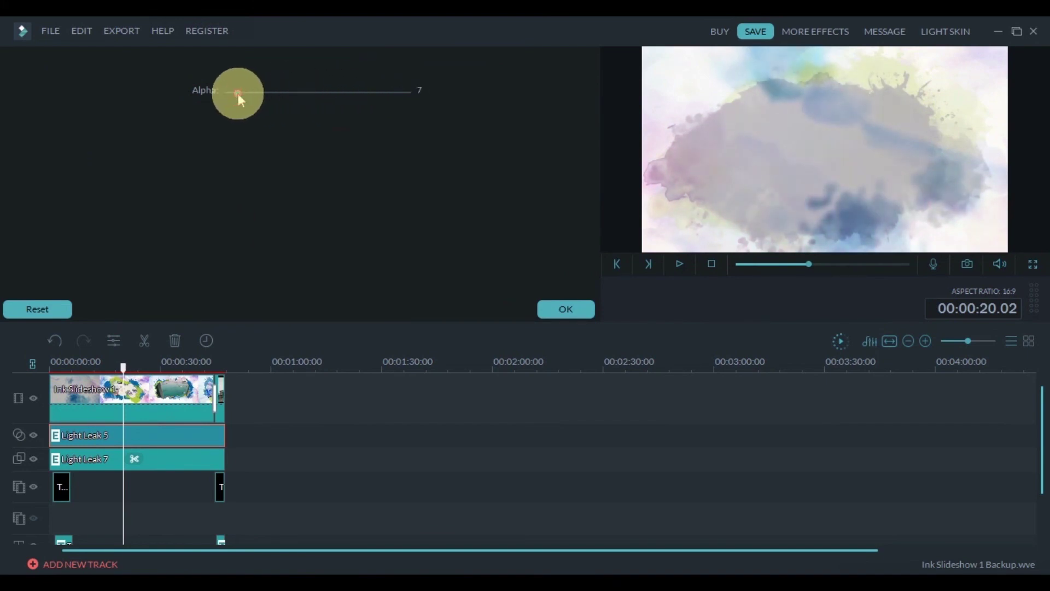
click(681, 265)
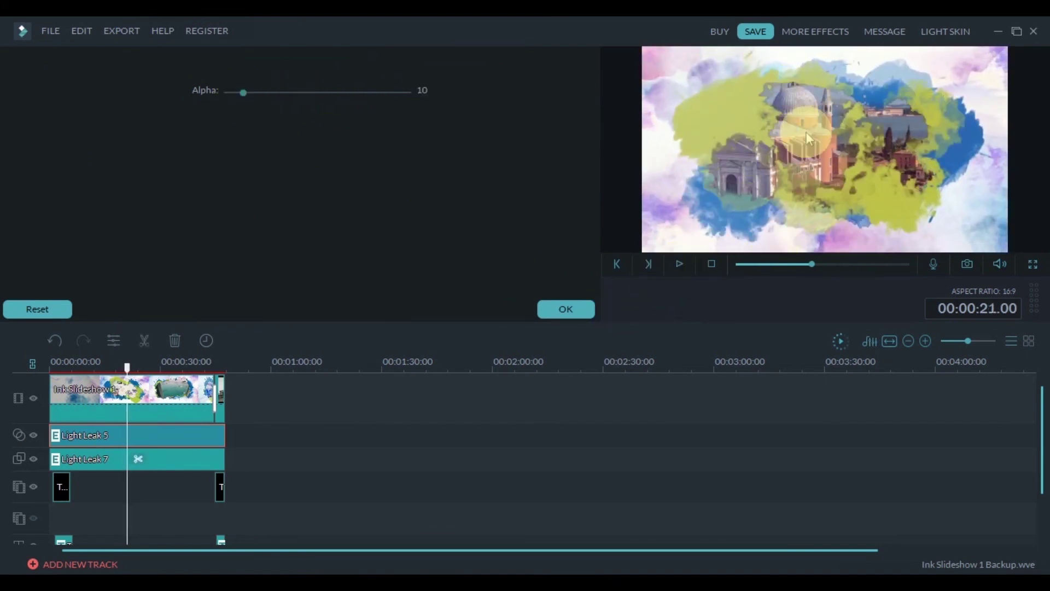
drag(241, 99, 343, 109)
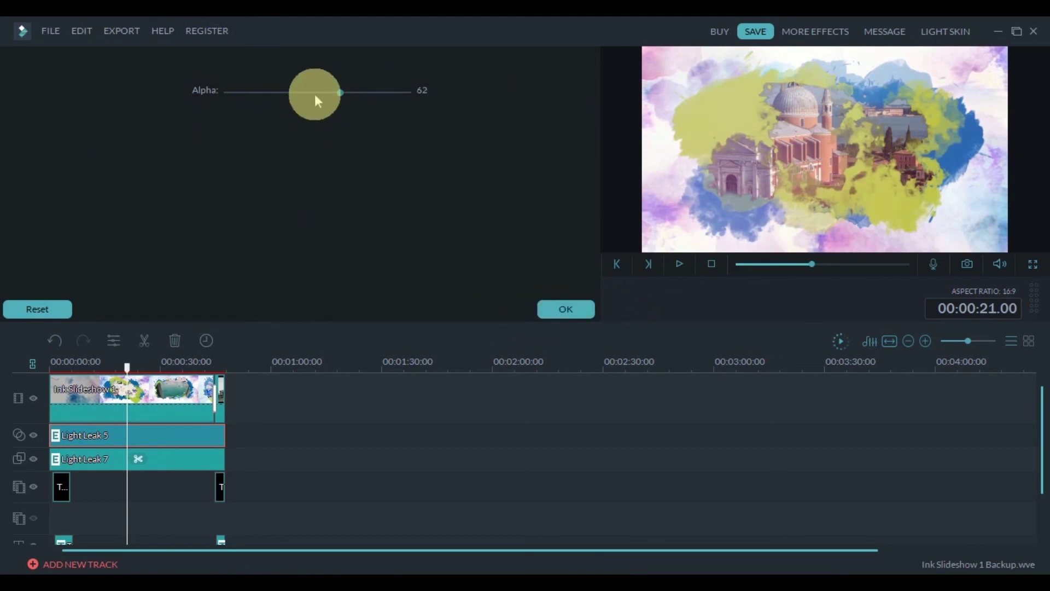
click(317, 93)
click(573, 313)
click(680, 264)
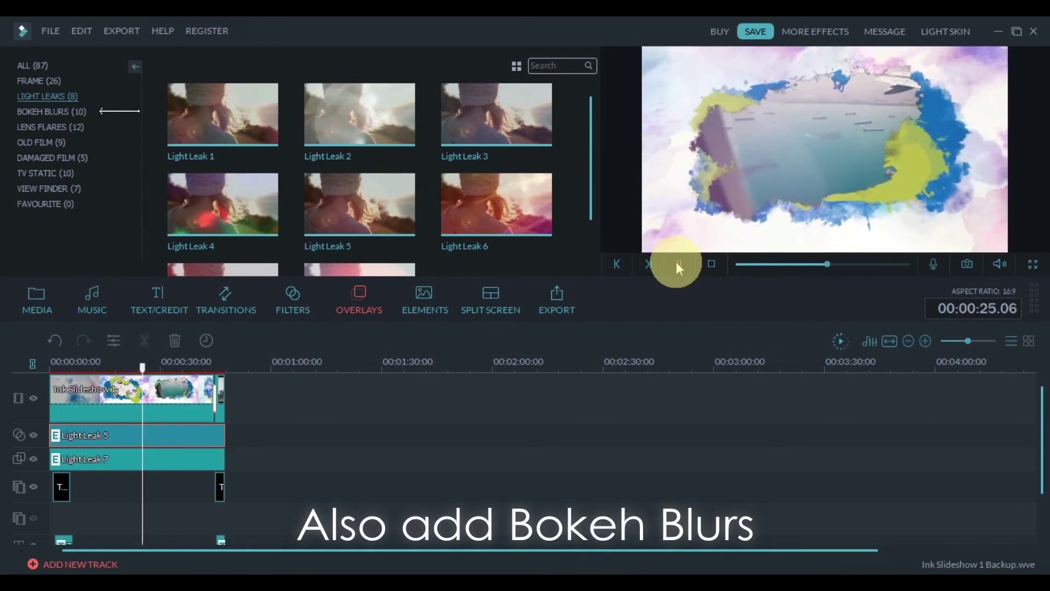
Step: Stop playback, show the Bokeh Blurs overlay category, and play the slideshow from the start
click(911, 108)
click(52, 111)
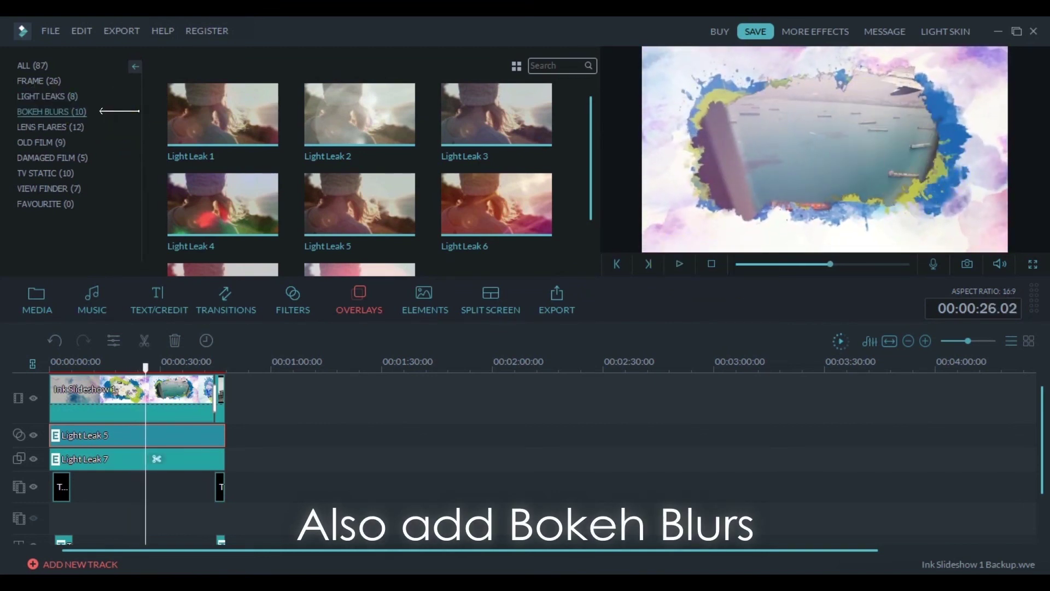
click(679, 264)
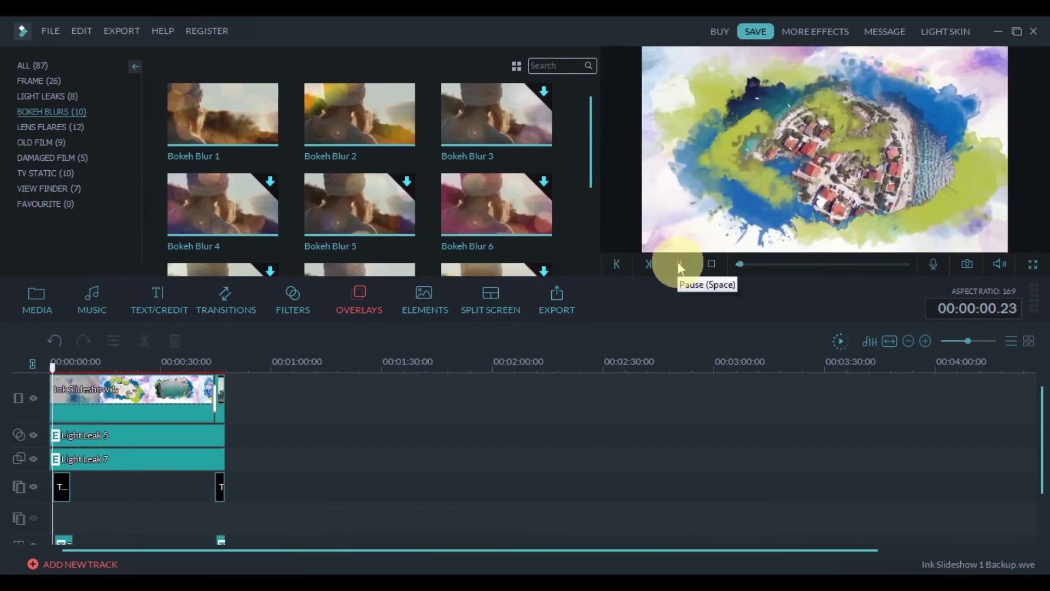